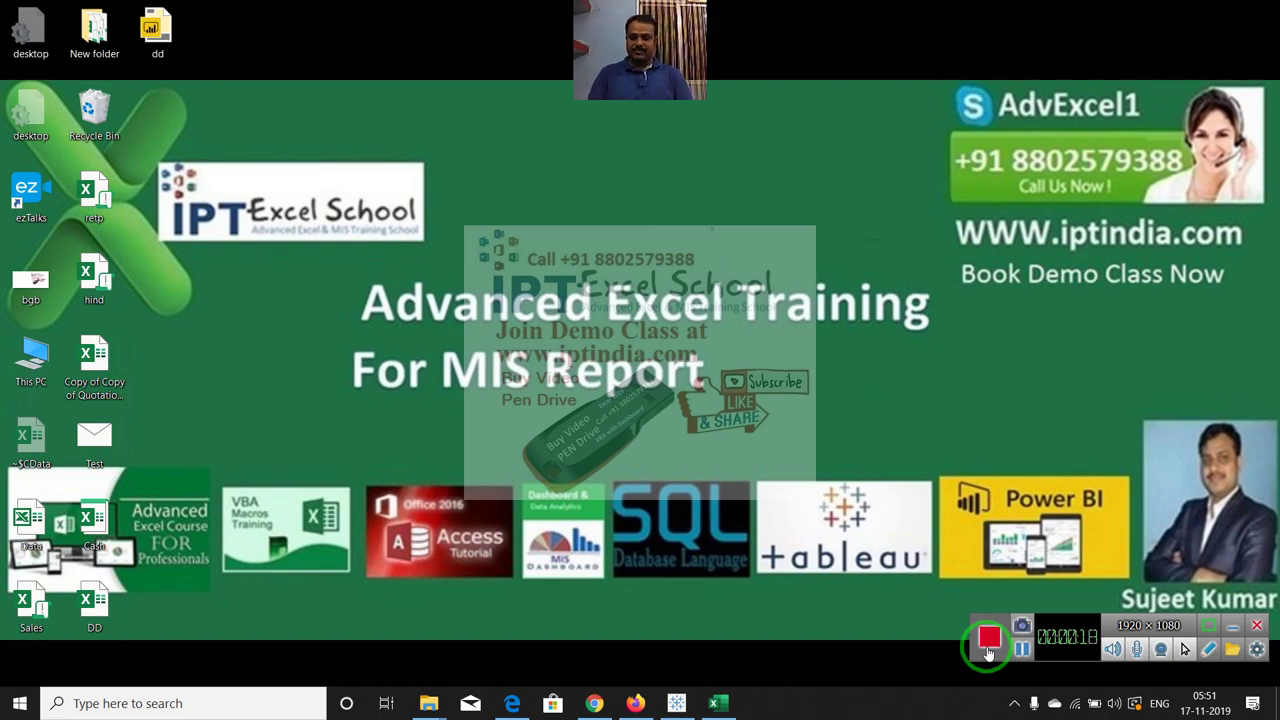
Switch from the desktop to Excel's Book1, where Sheet2 shows the UserID list
key(alt+Tab)
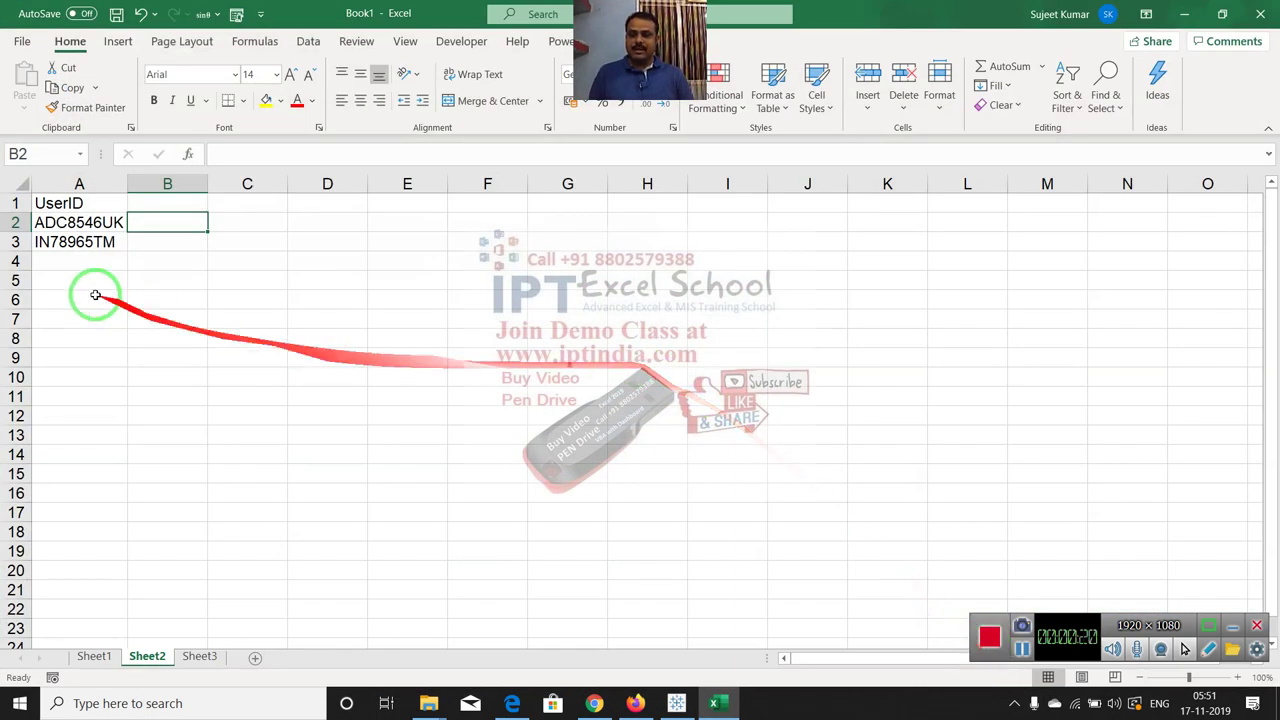
Enter the heading Array in cell D1, then switch away to the desktop
click(80, 222)
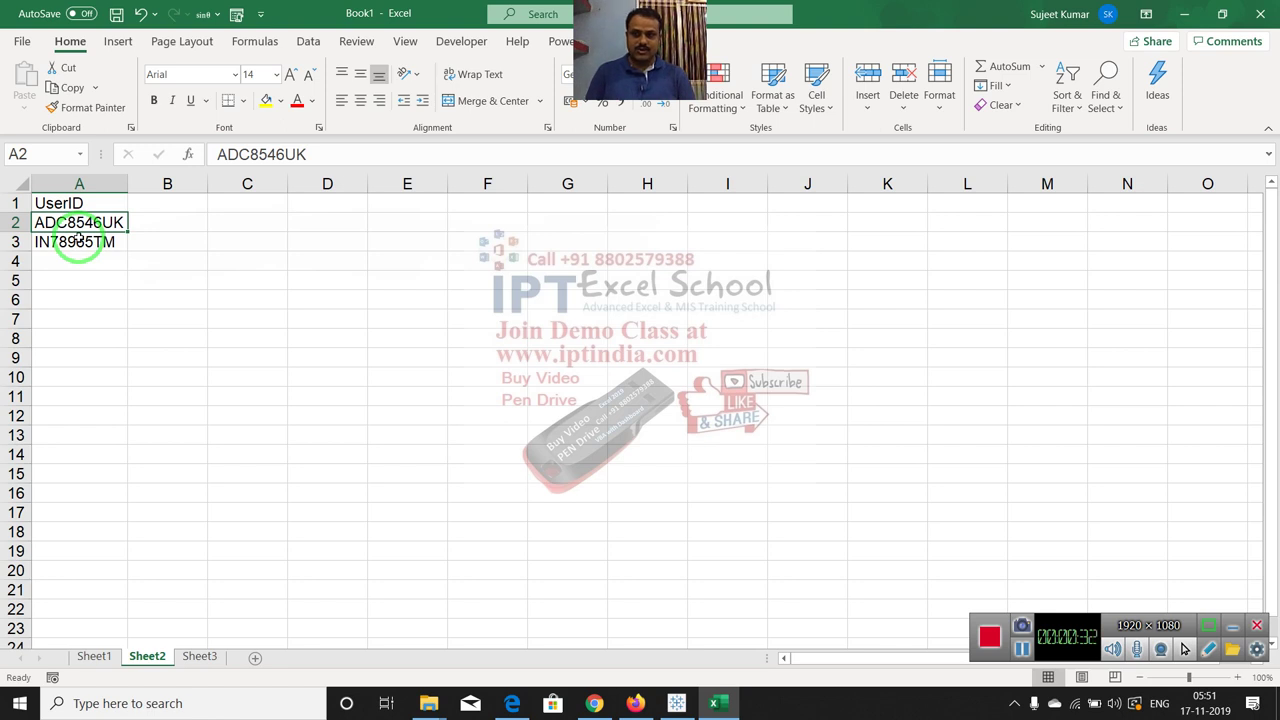
key(Up)
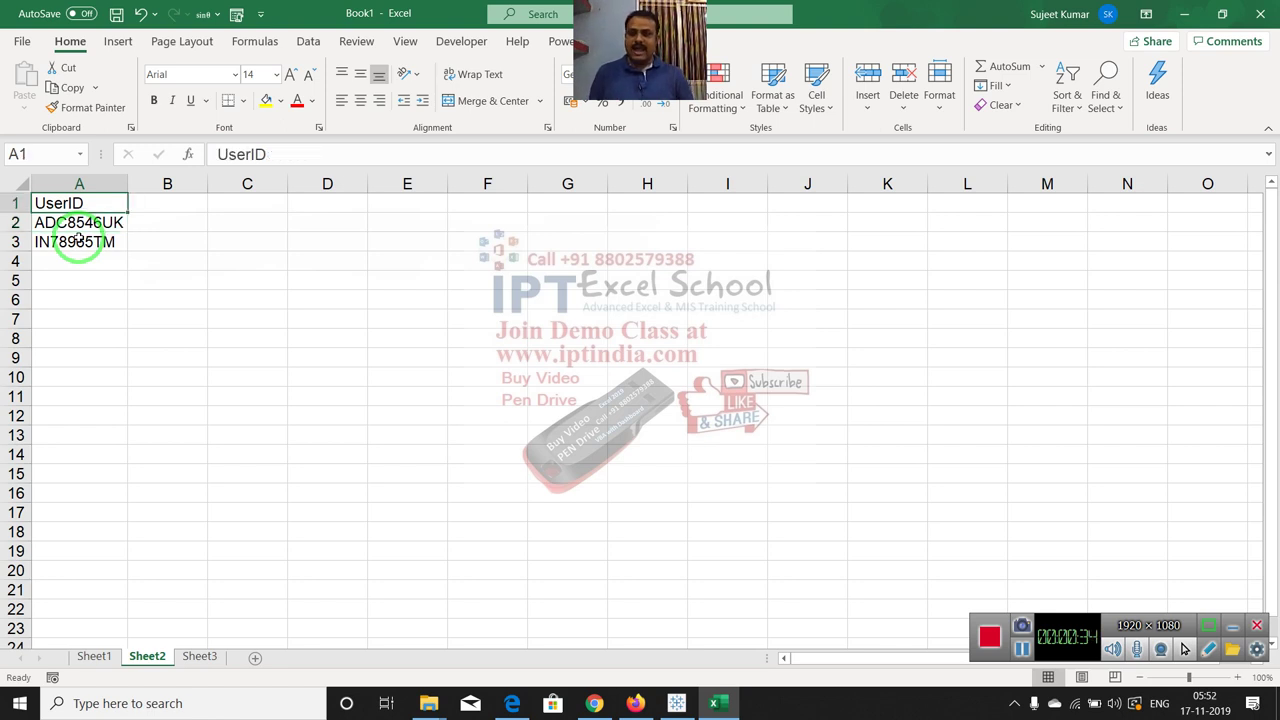
key(Right)
key(Right)
key(Right)
text(Arra)
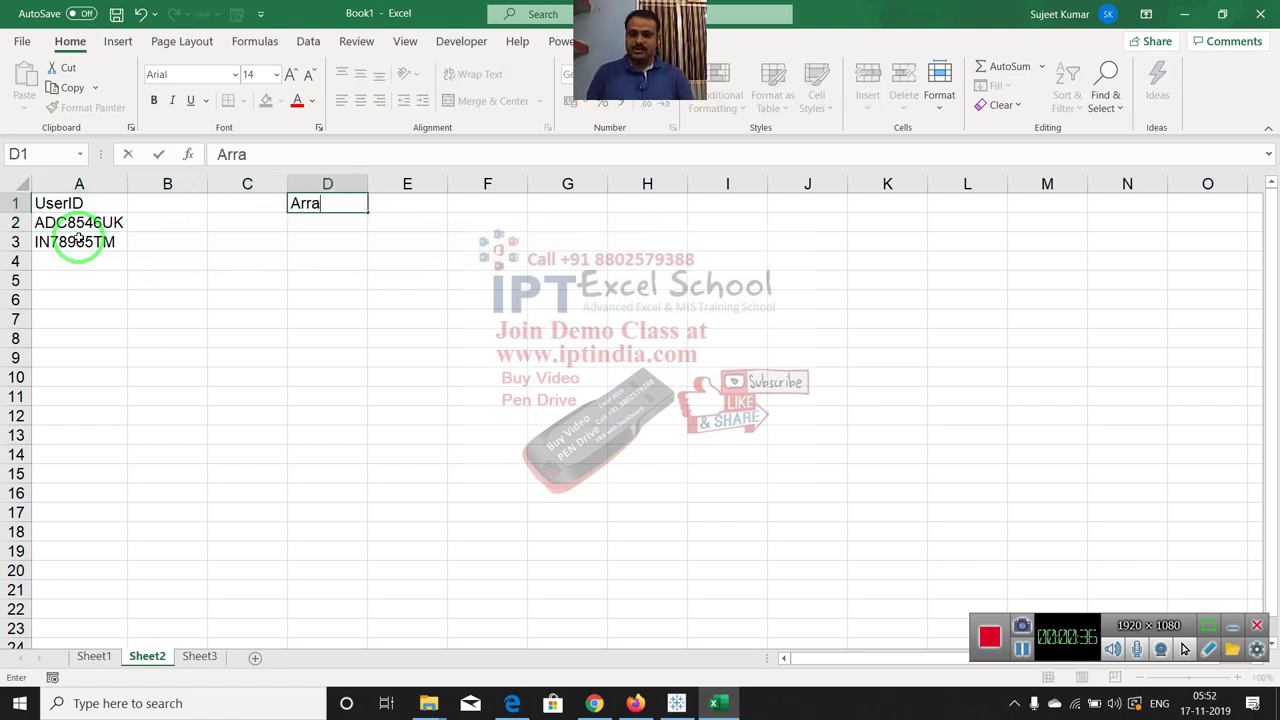
text(y)
key(Return)
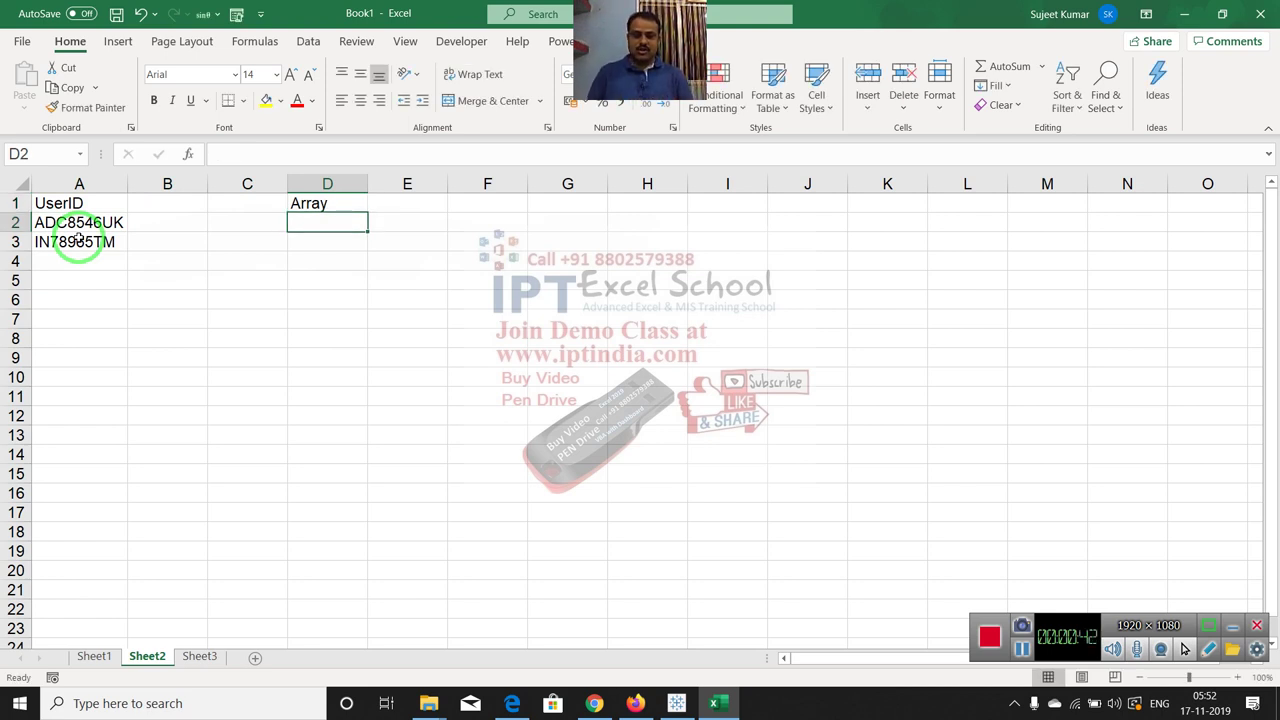
key(super+d)
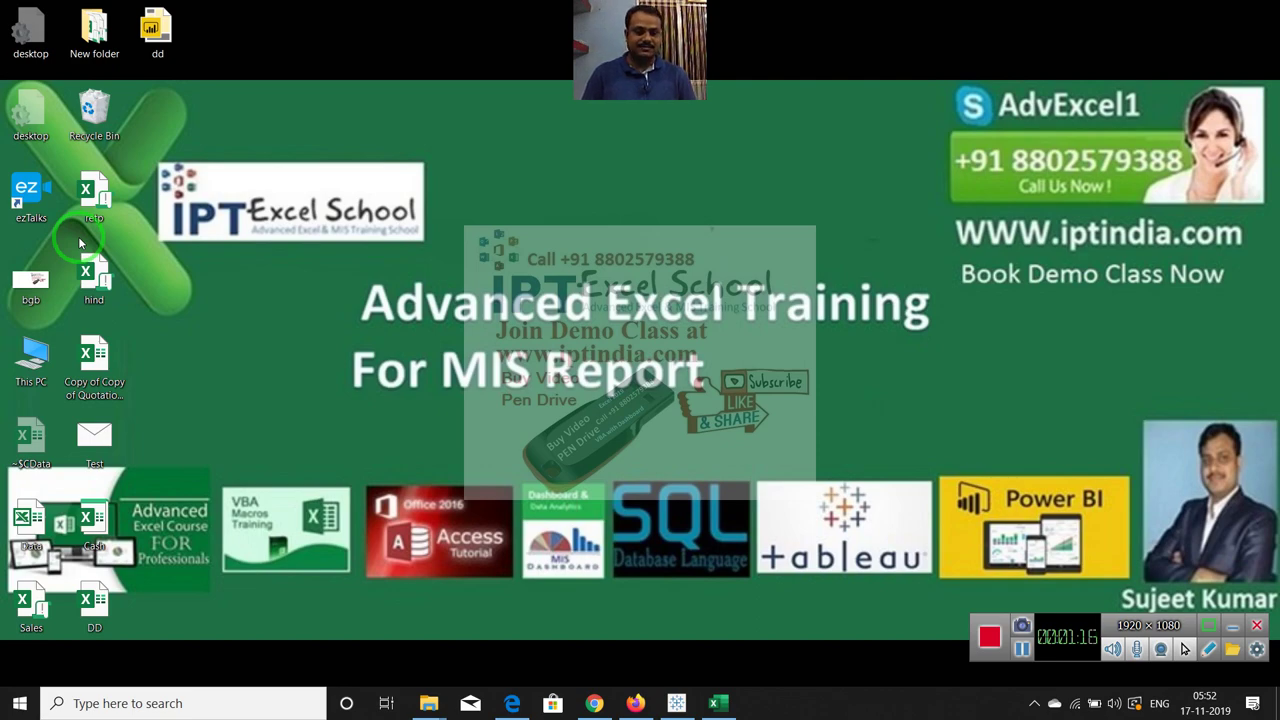
Switch back to Excel's Book1 showing the UserID list and Array heading
key(alt+Tab)
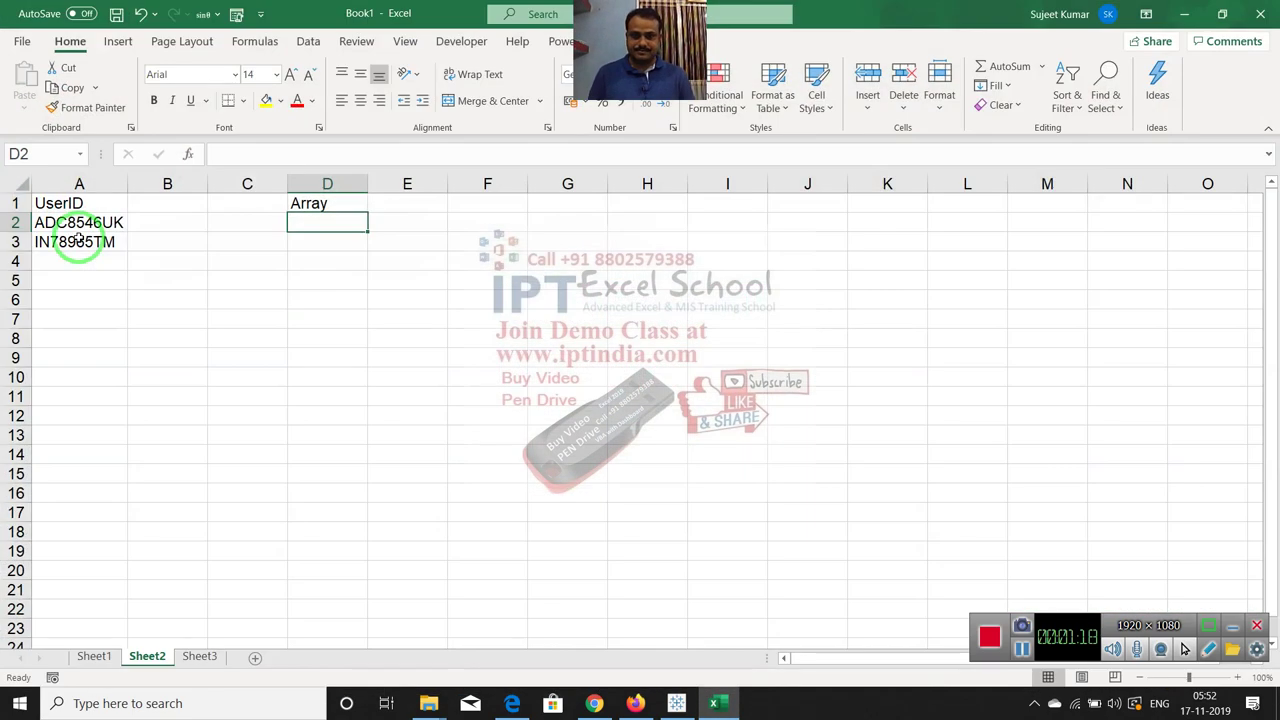
Move ADC8546UK from A2 to D4, then copy it back into A2
click(139, 240)
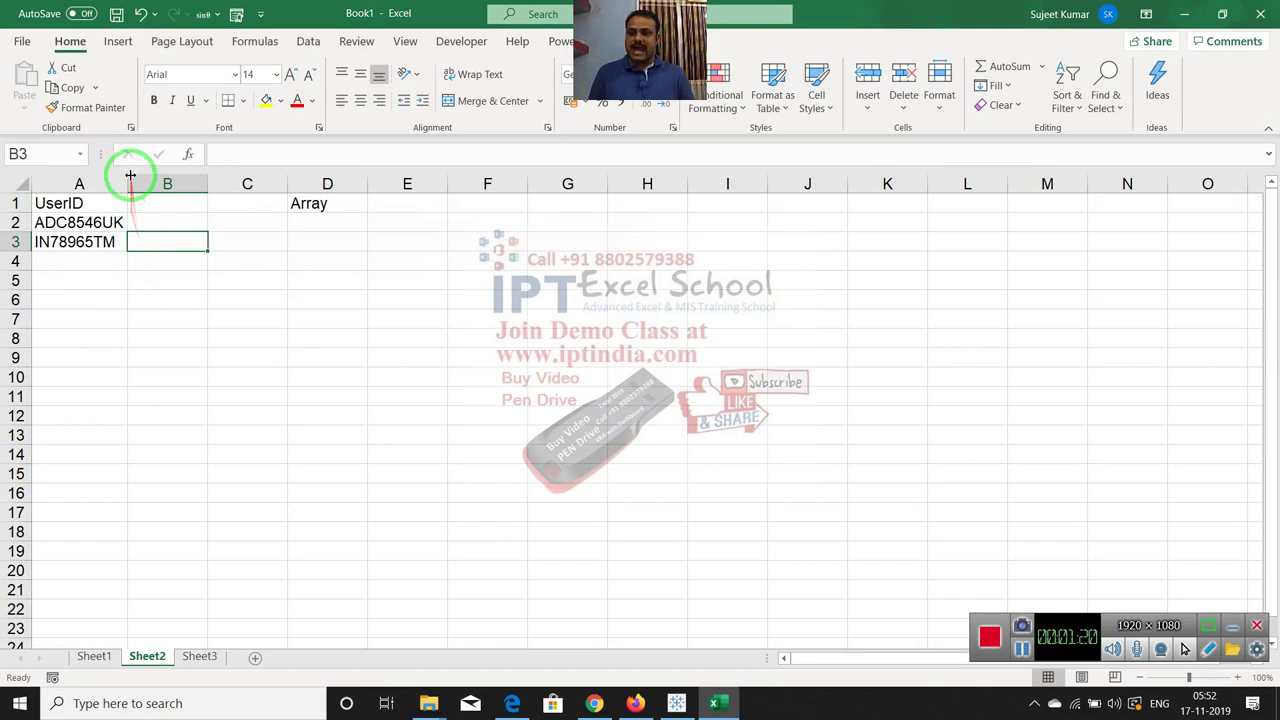
click(151, 224)
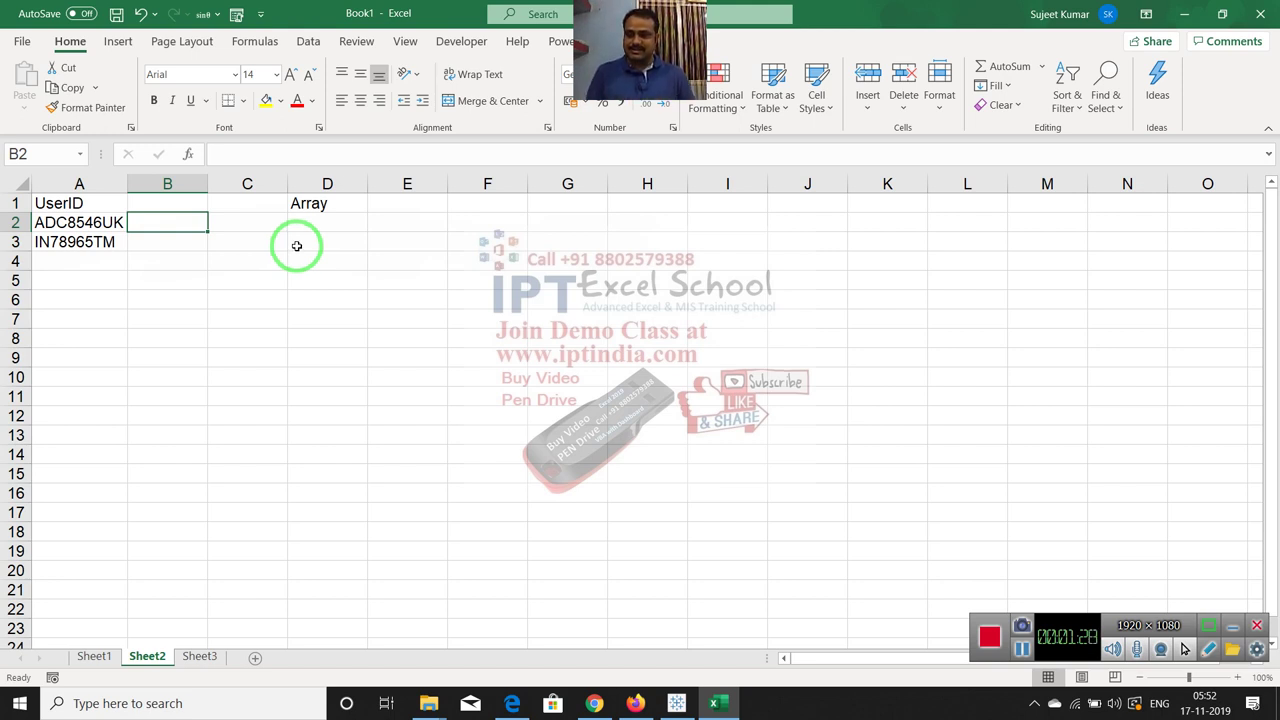
click(205, 263)
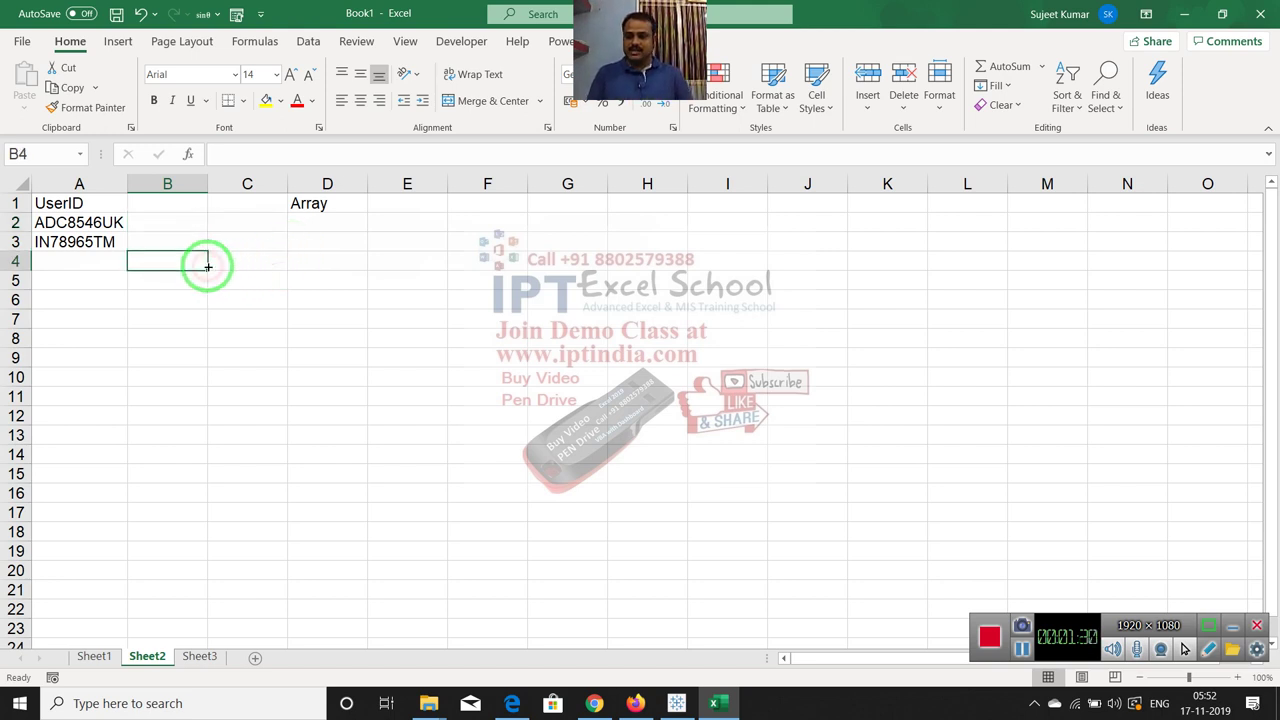
click(120, 222)
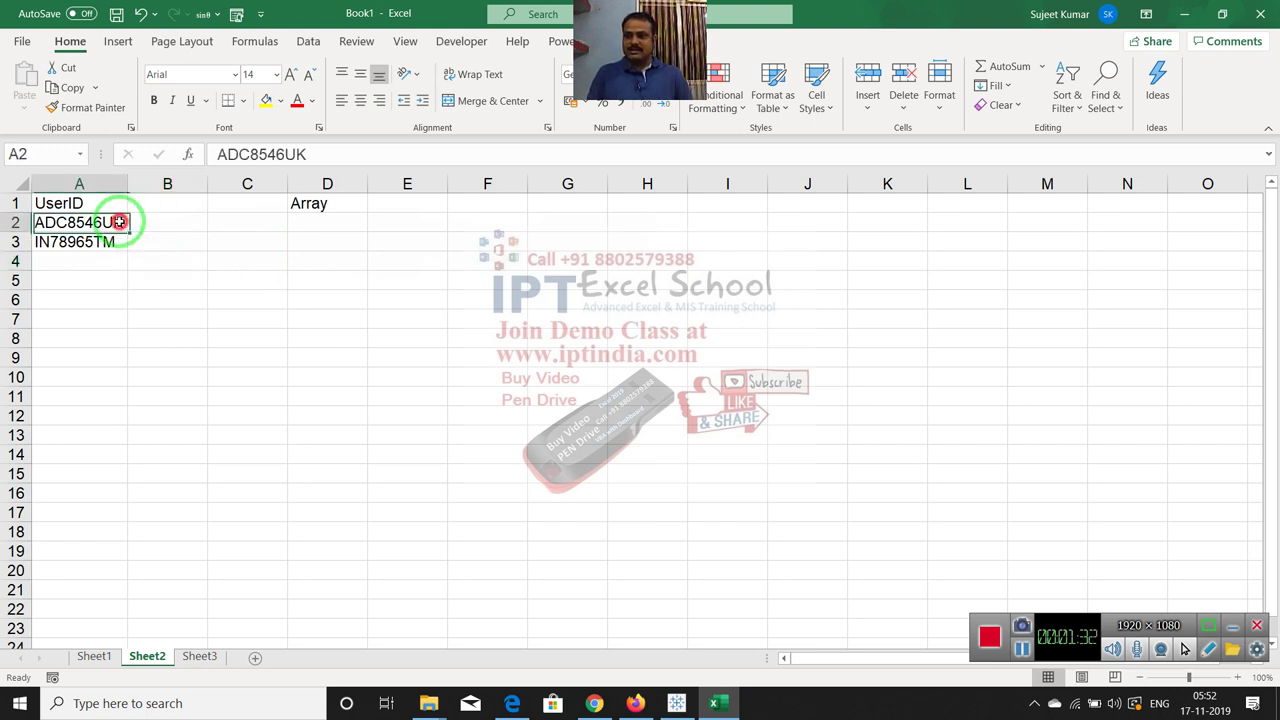
drag(127, 222, 308, 261)
click(230, 284)
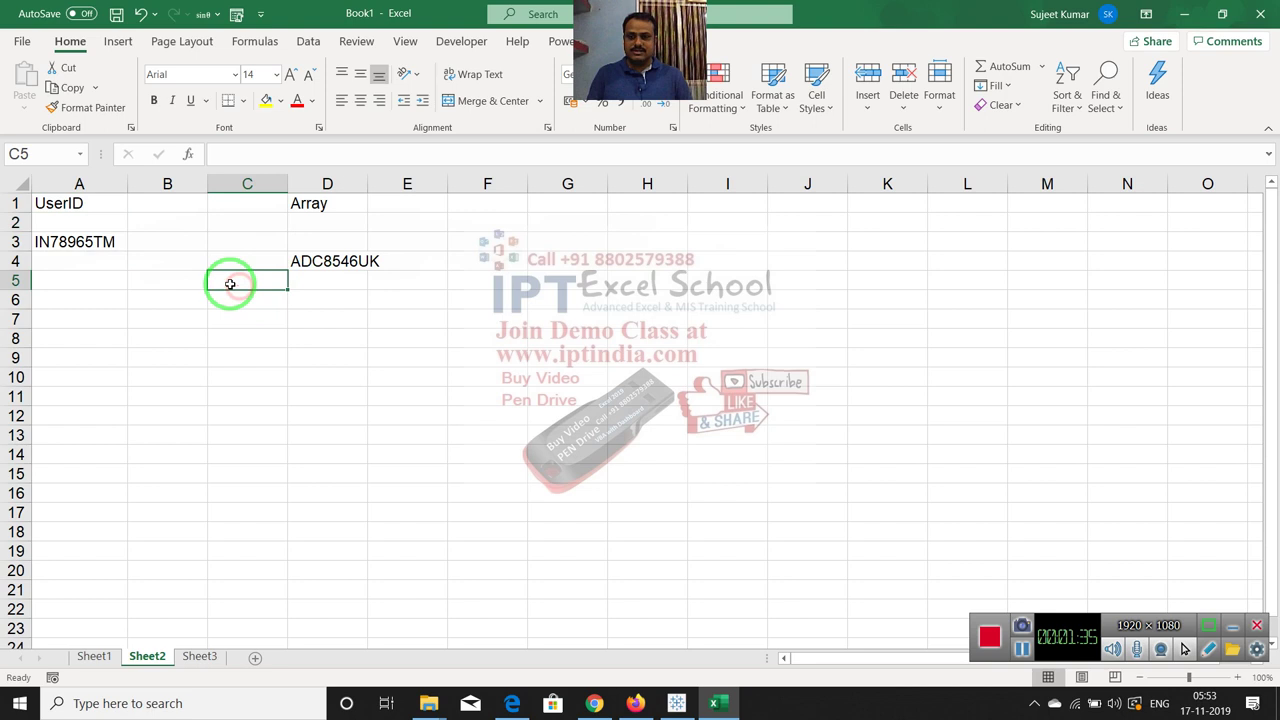
click(300, 266)
click(303, 273)
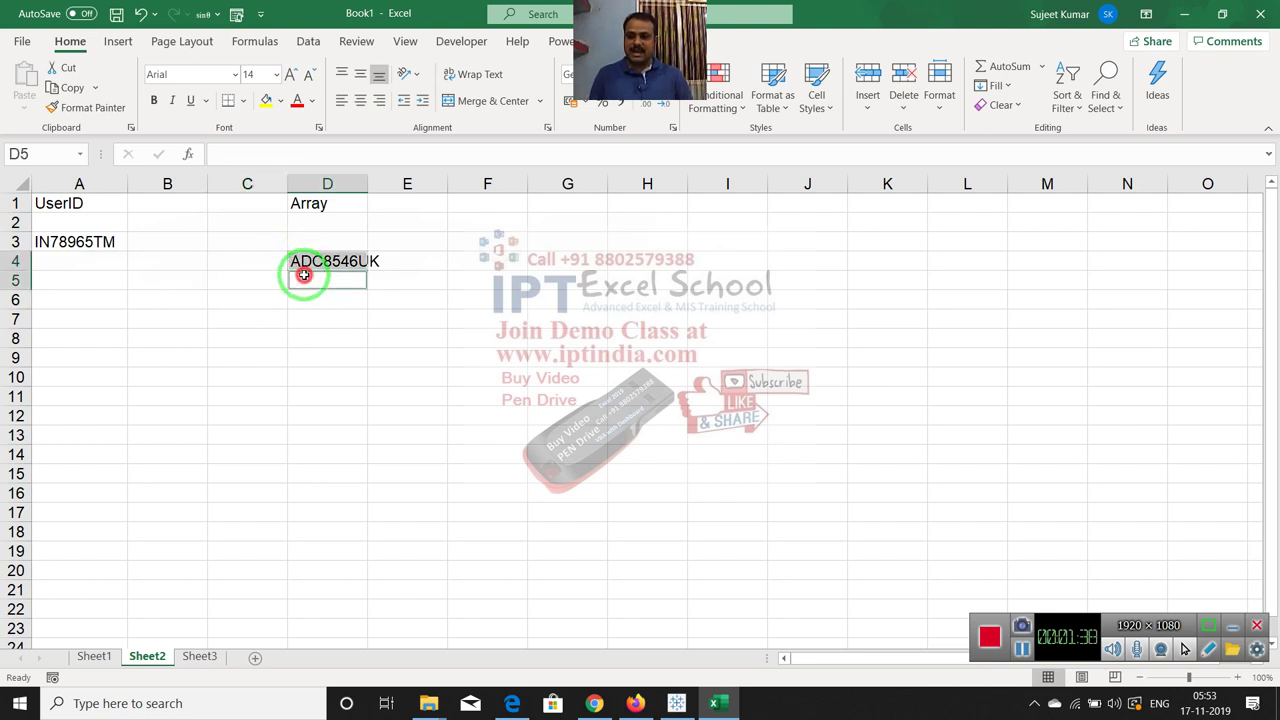
click(300, 262)
drag(305, 270, 94, 218)
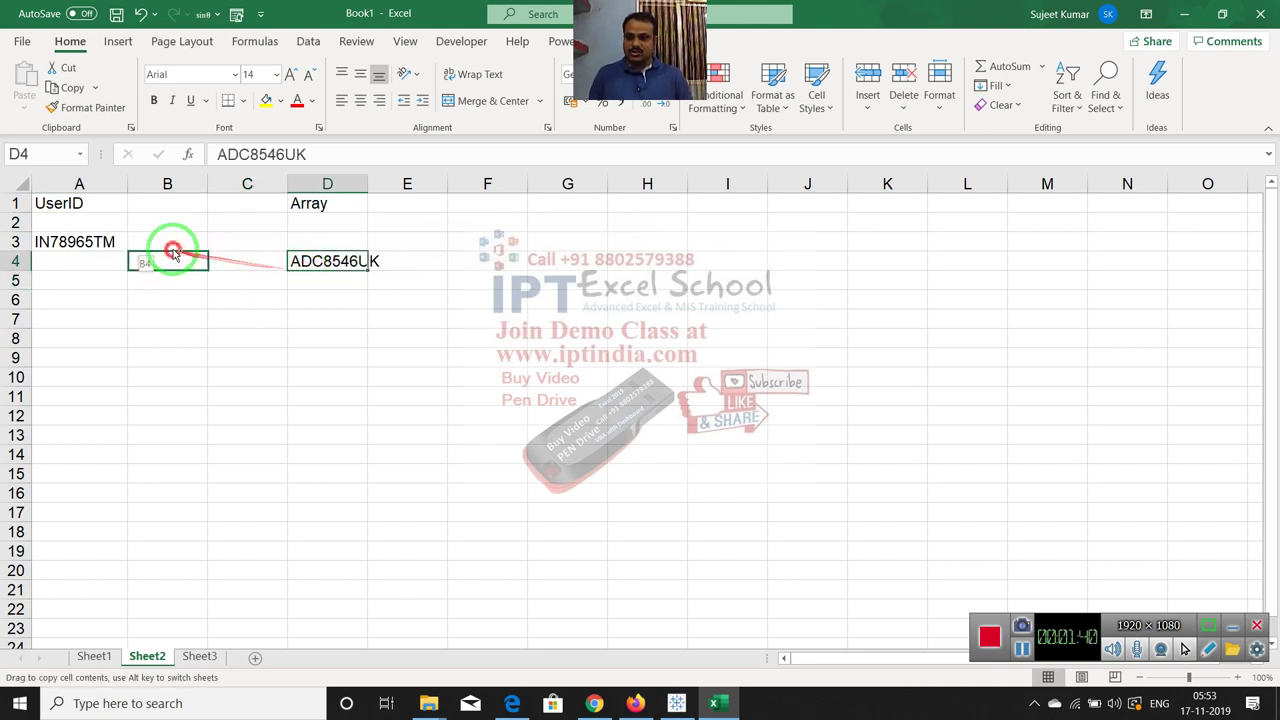
Autofit column D to the ID, and undo a trial edit adding 8 in D4
click(331, 283)
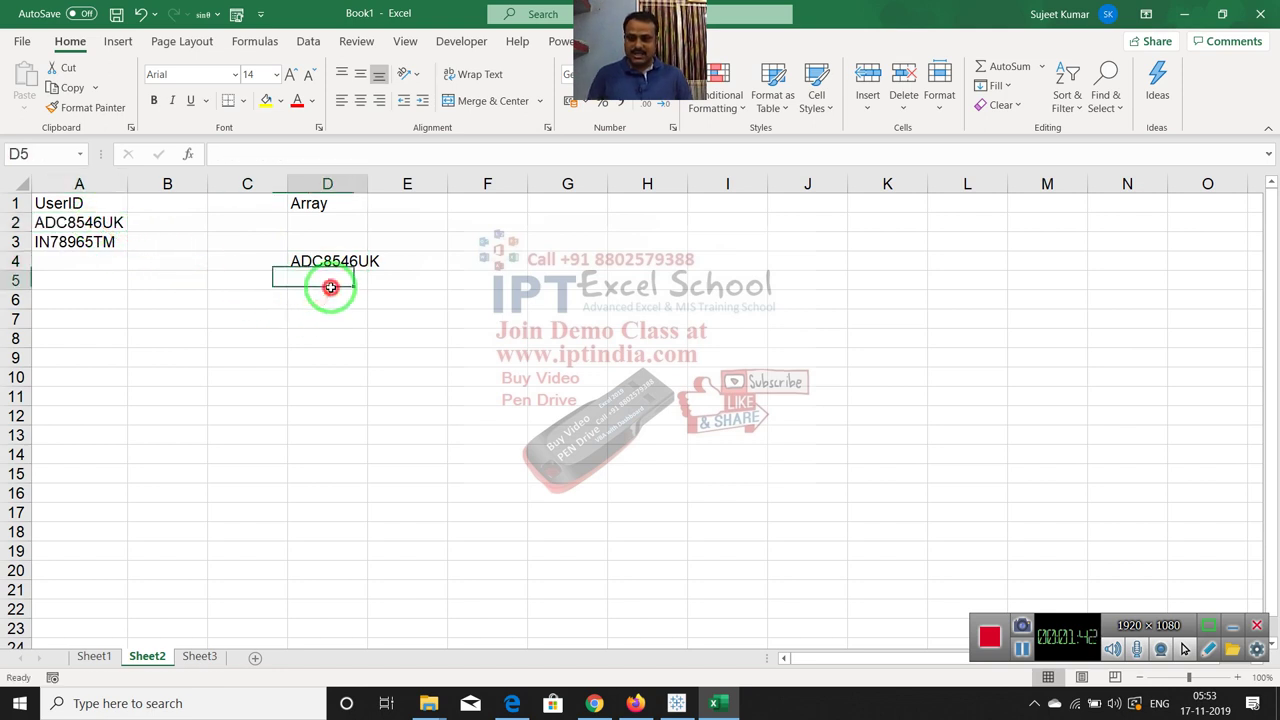
click(334, 266)
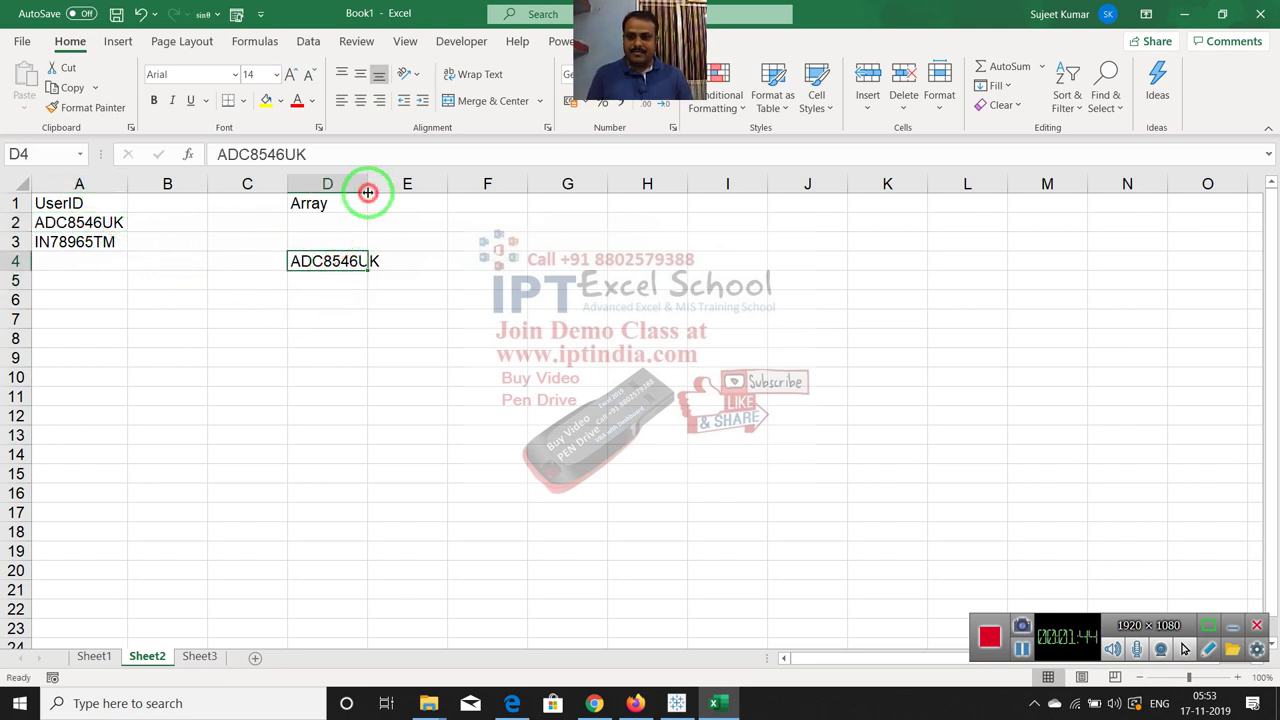
double_click(367, 200)
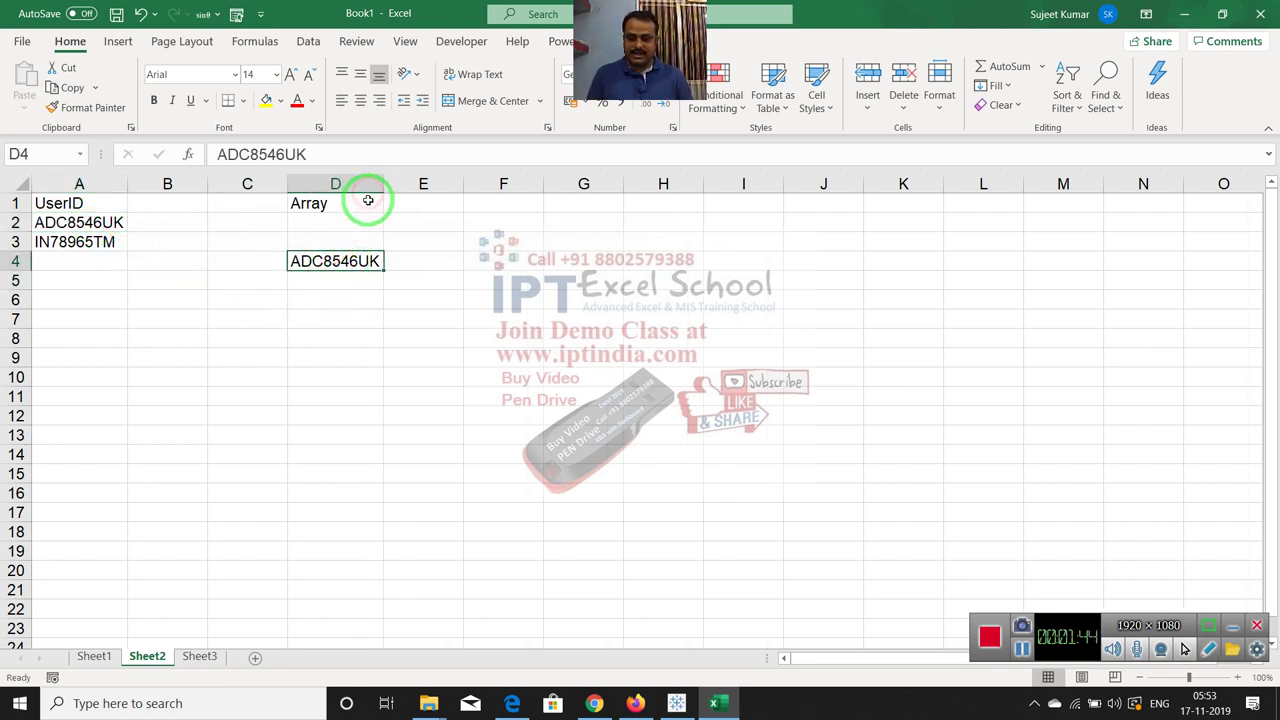
click(318, 155)
text(8)
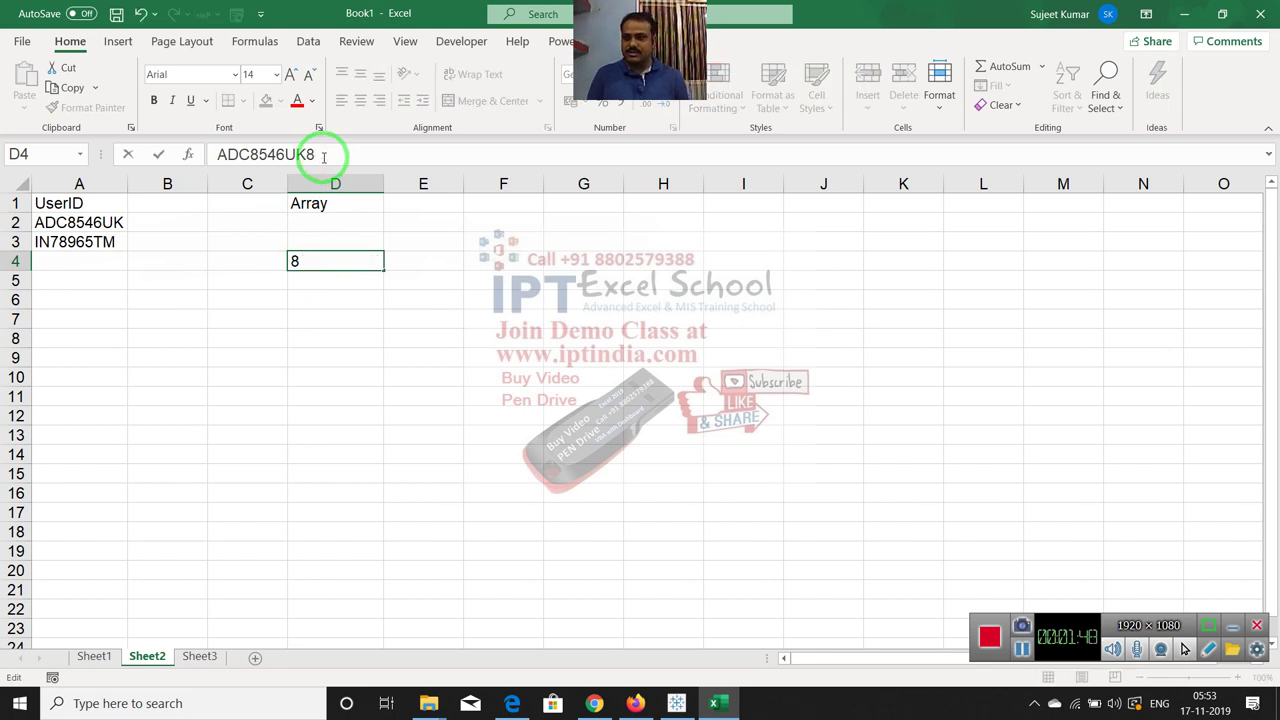
key(Return)
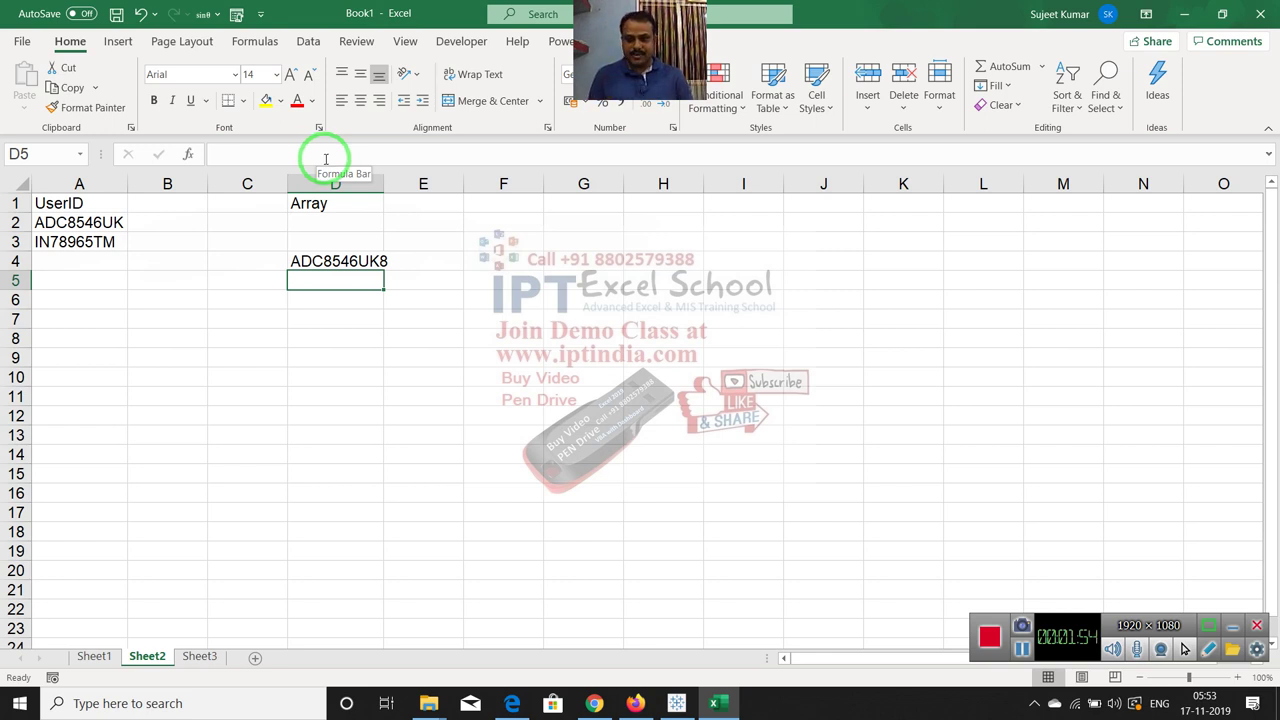
key(ctrl+z)
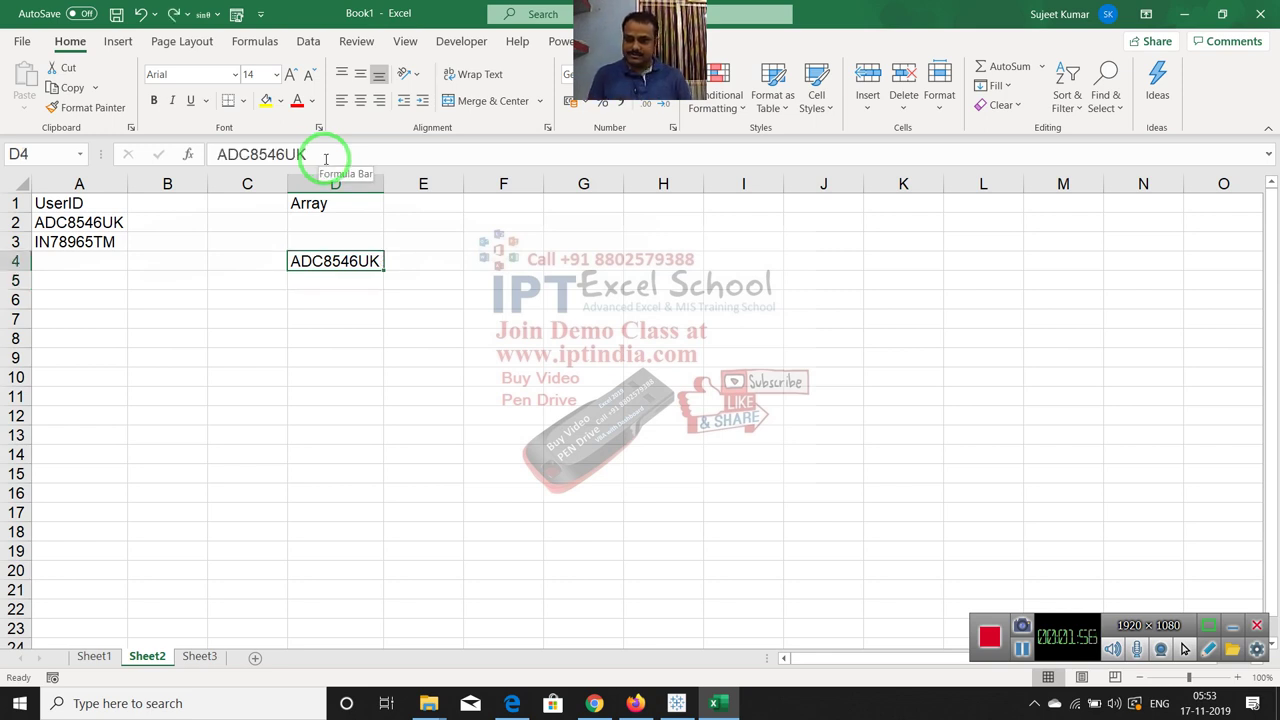
key(Down)
Enter =MID(D4,COLUMN(1:1),1) in D5
text(=)
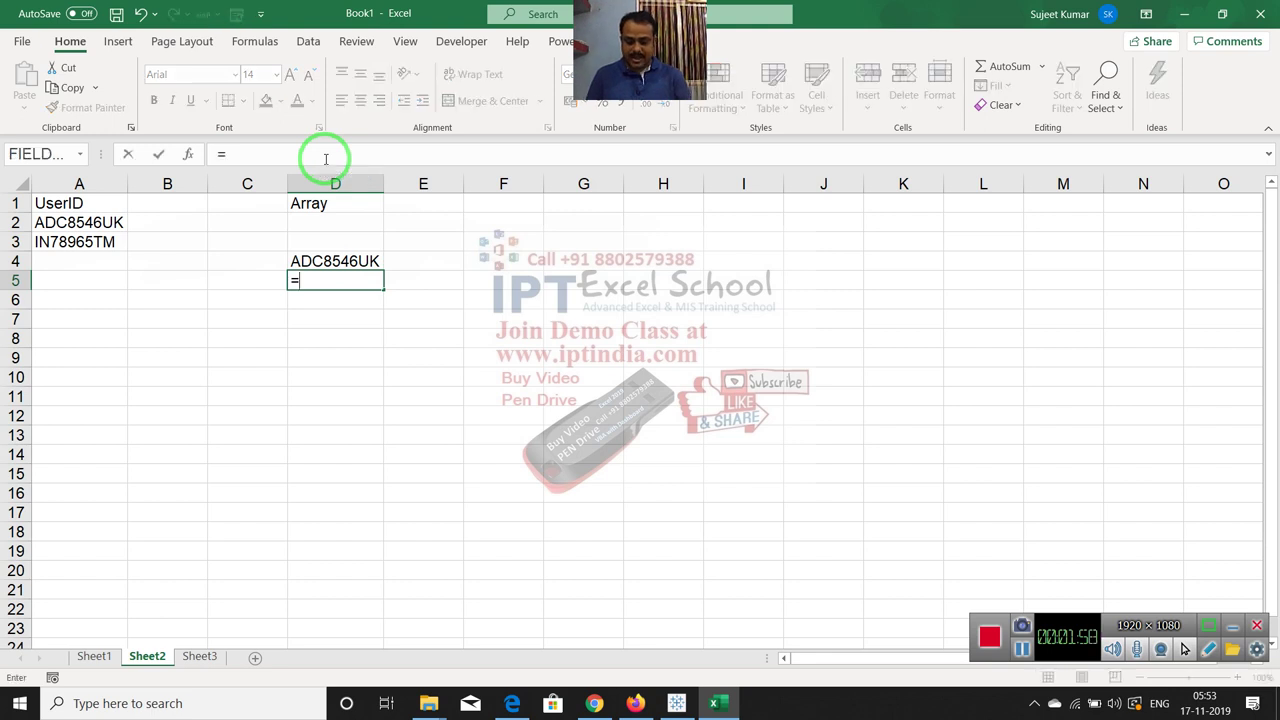
text(mid)
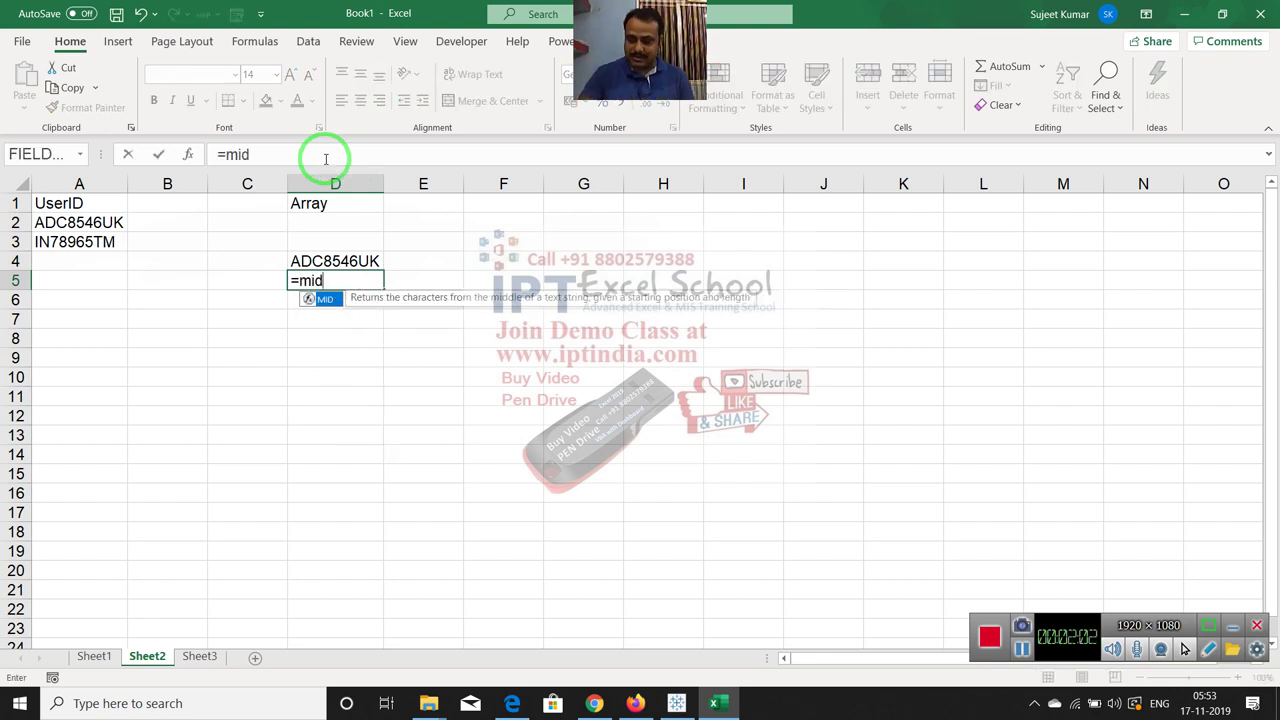
key(Tab)
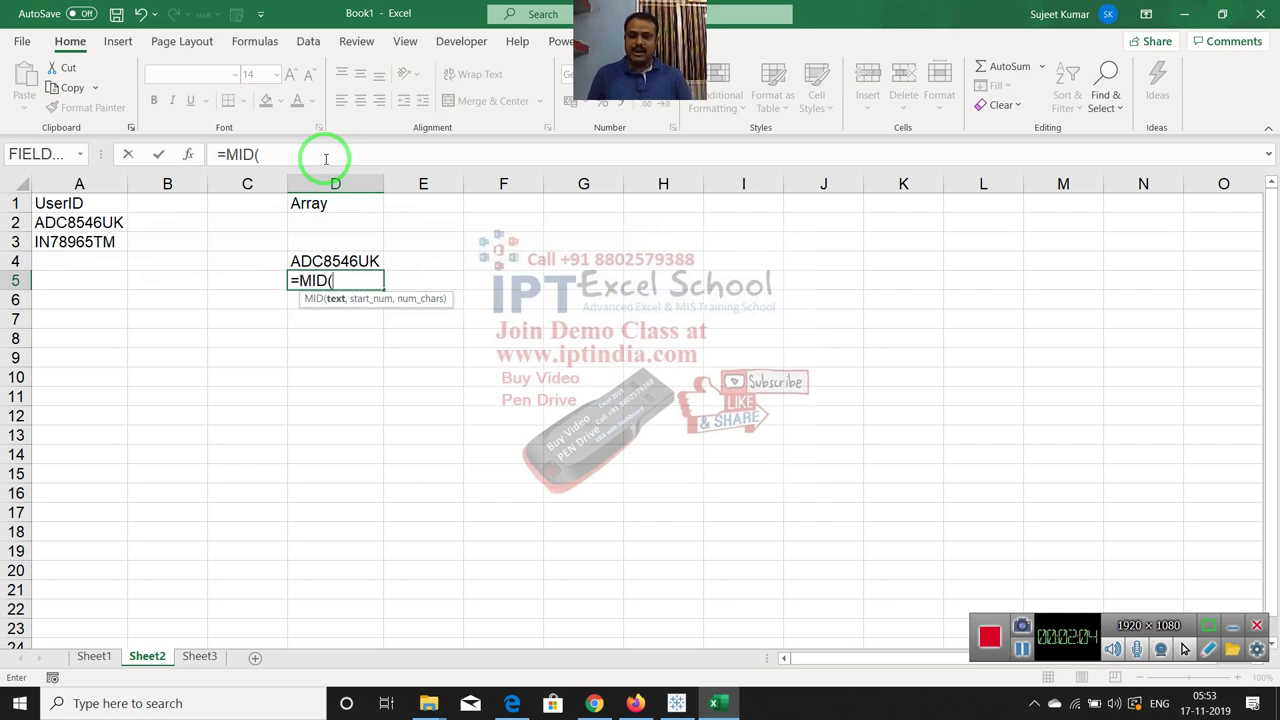
key(Up)
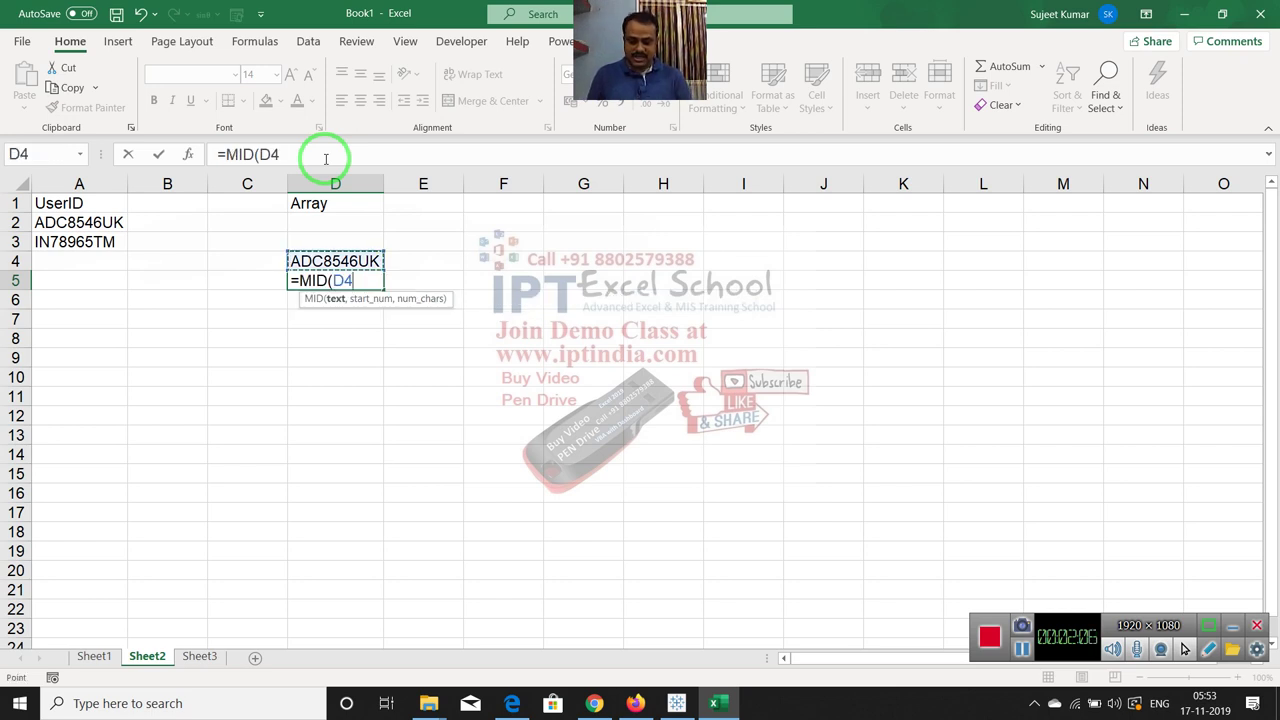
text(,)
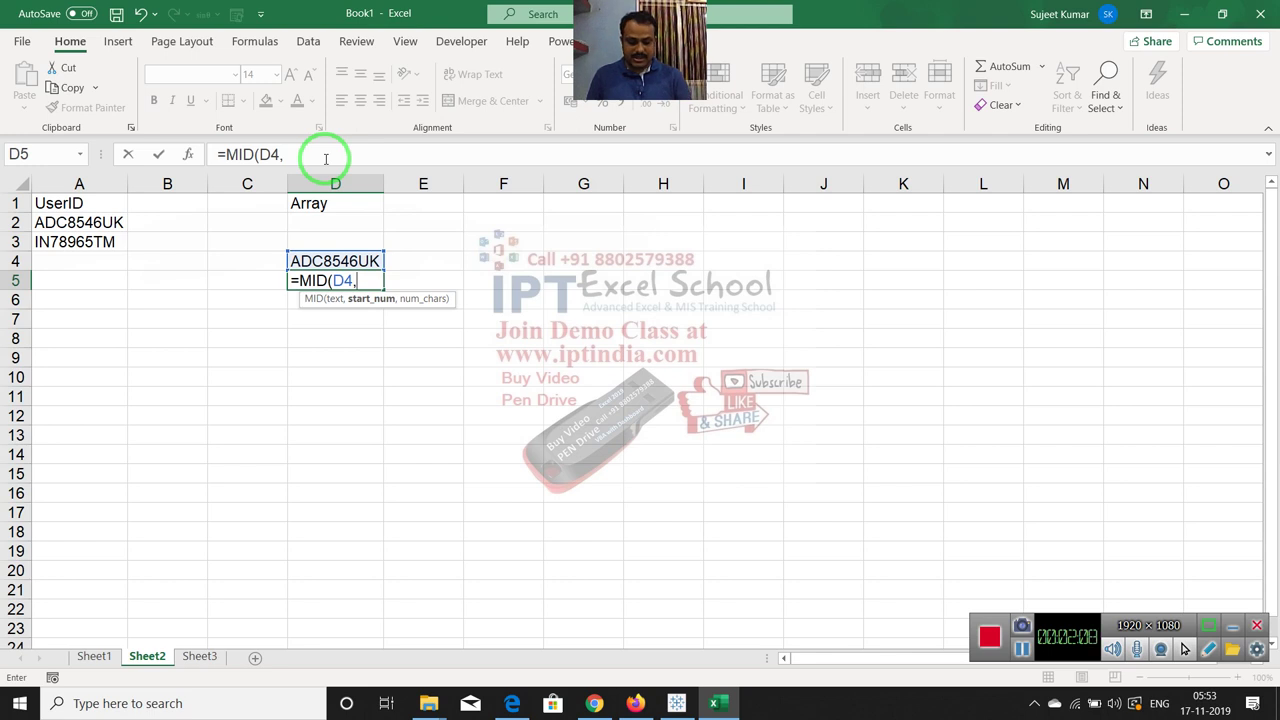
text(col)
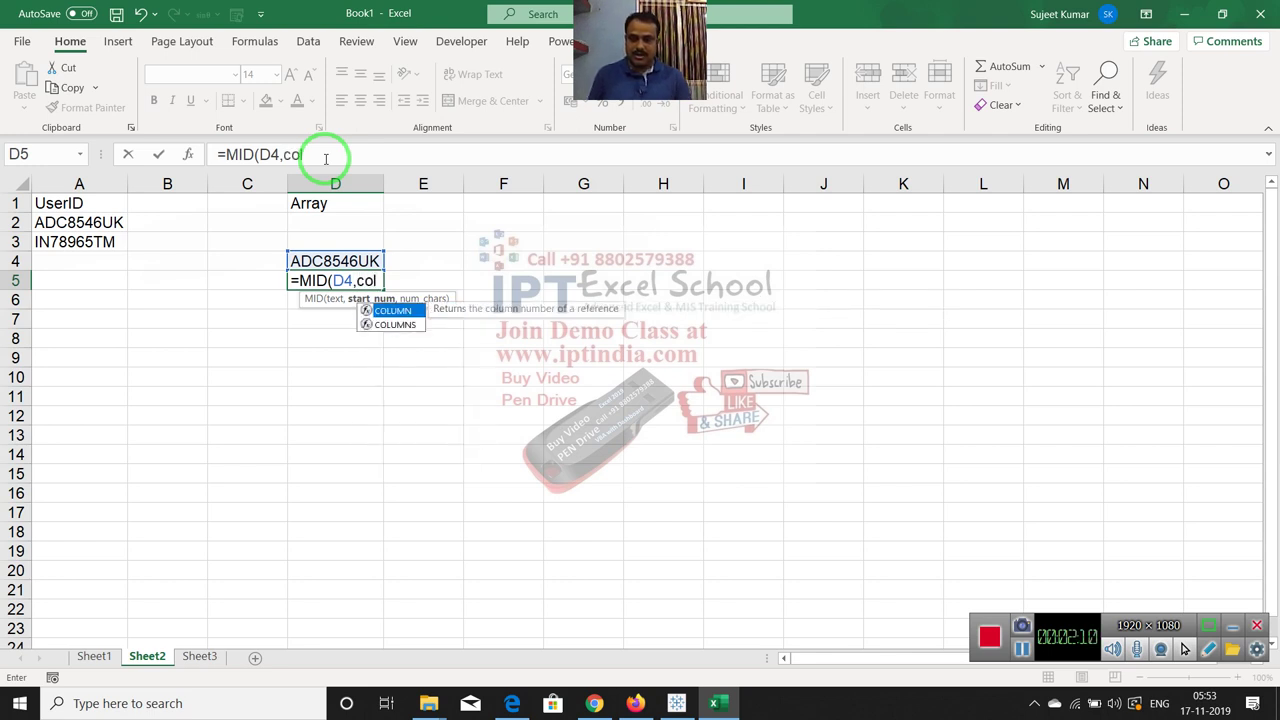
key(Tab)
text(1:)
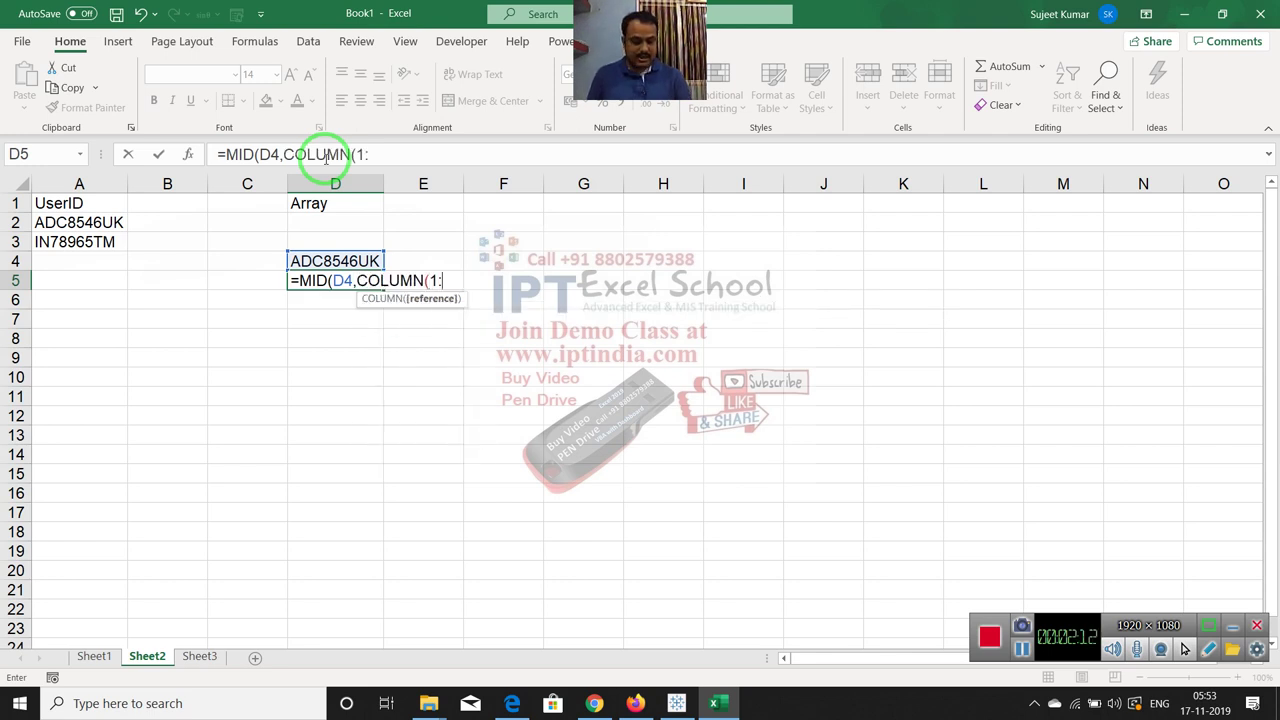
text(1)
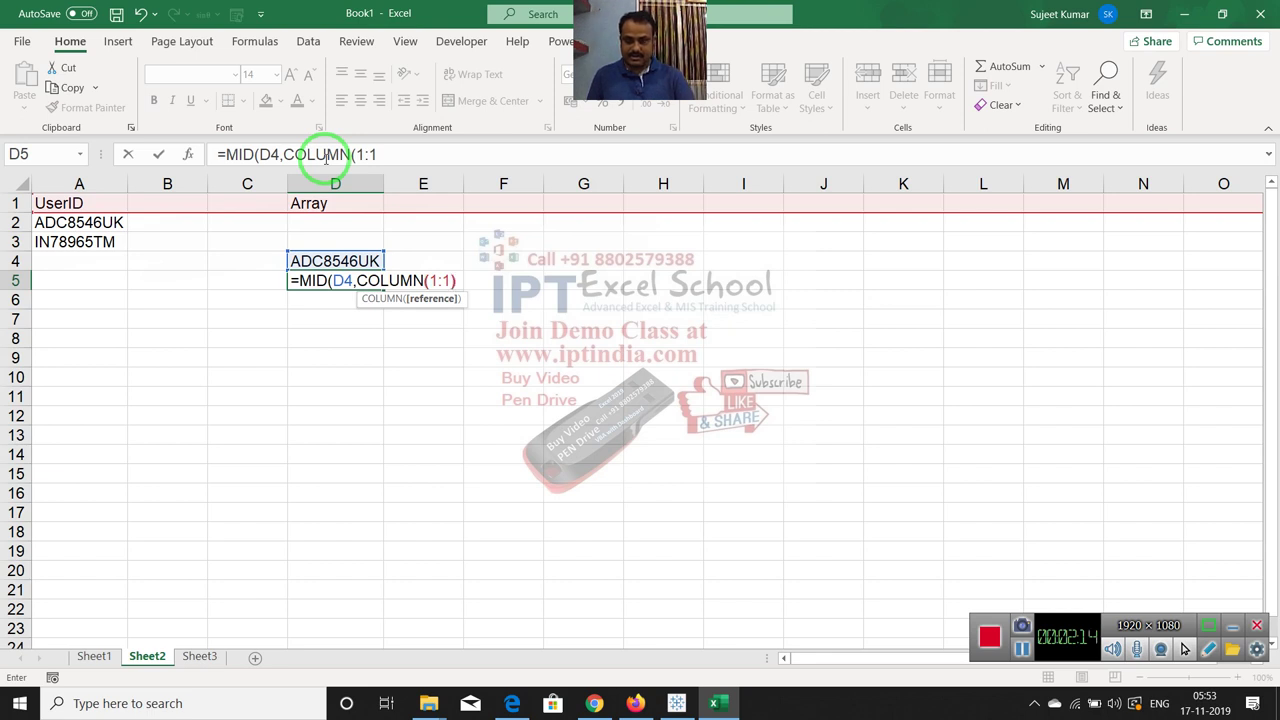
text(),)
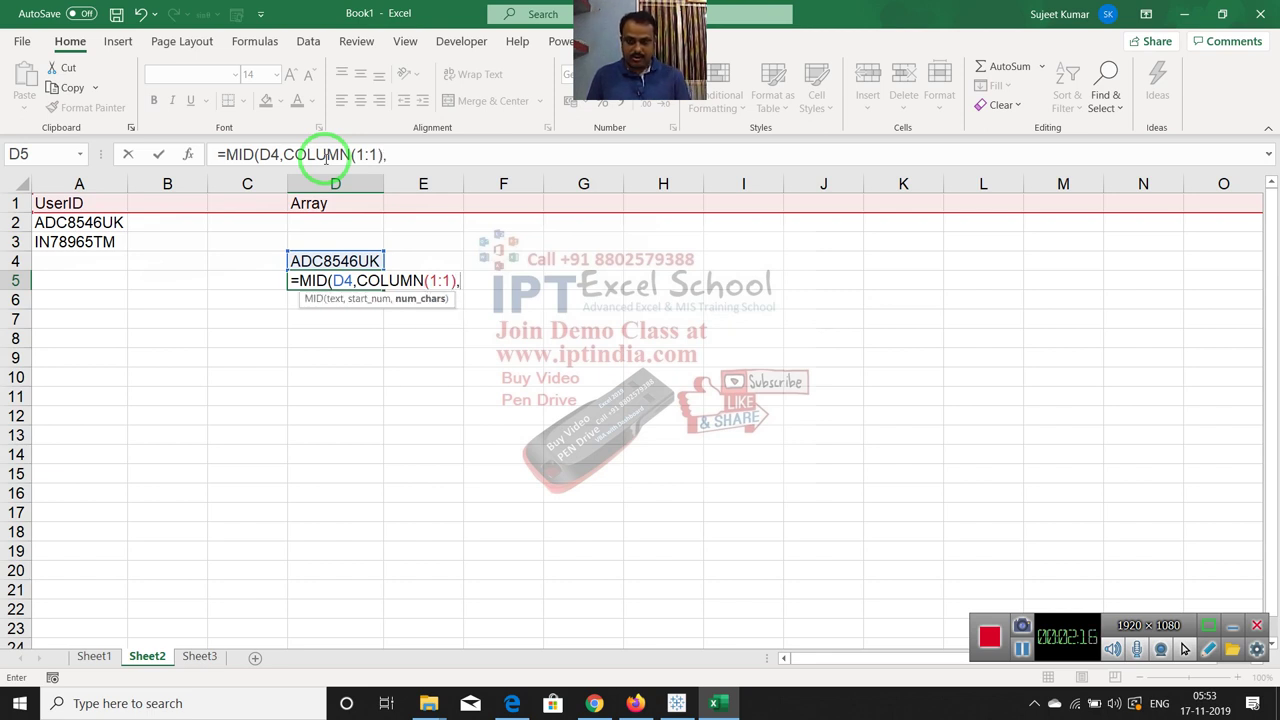
text(1)
key(Return)
key(Return)
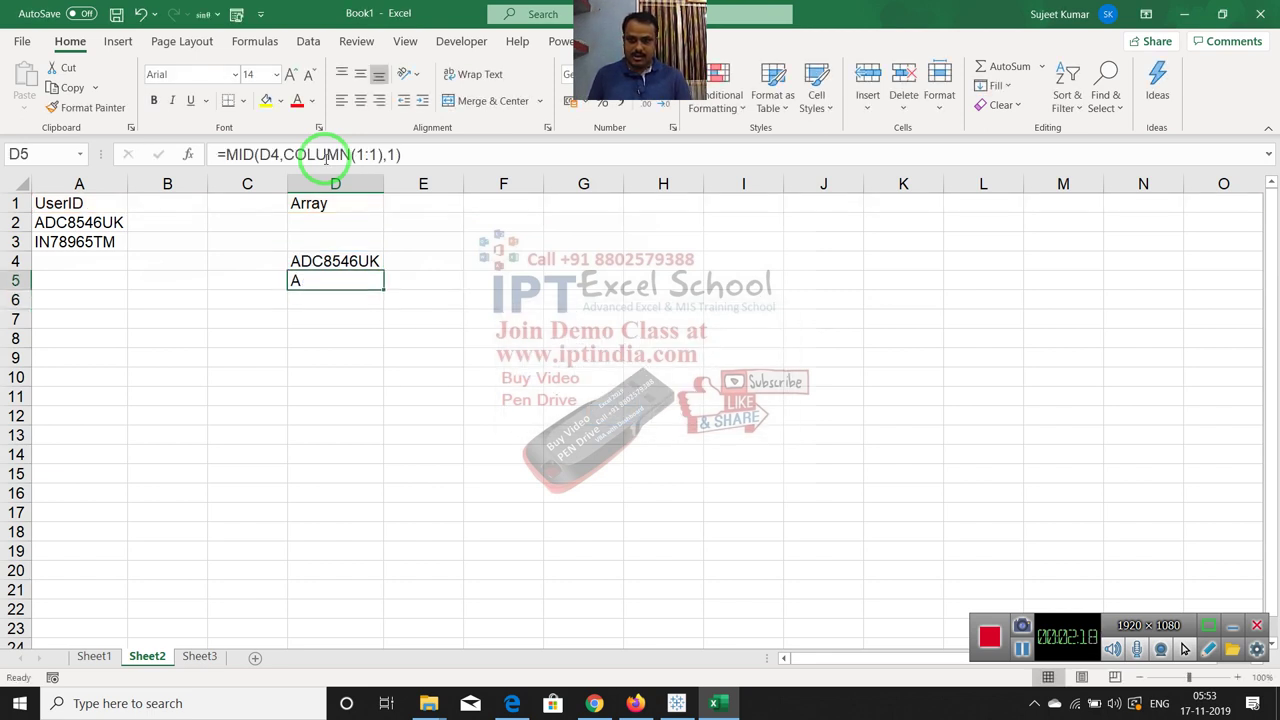
Recommit the MID formula as an array across D5:L5, one character per cell
key(shift+Right)
key(shift+Right)
key(shift+Right)
key(shift+Right)
key(shift+Right)
key(shift+Right)
key(shift+Right)
key(shift+Right)
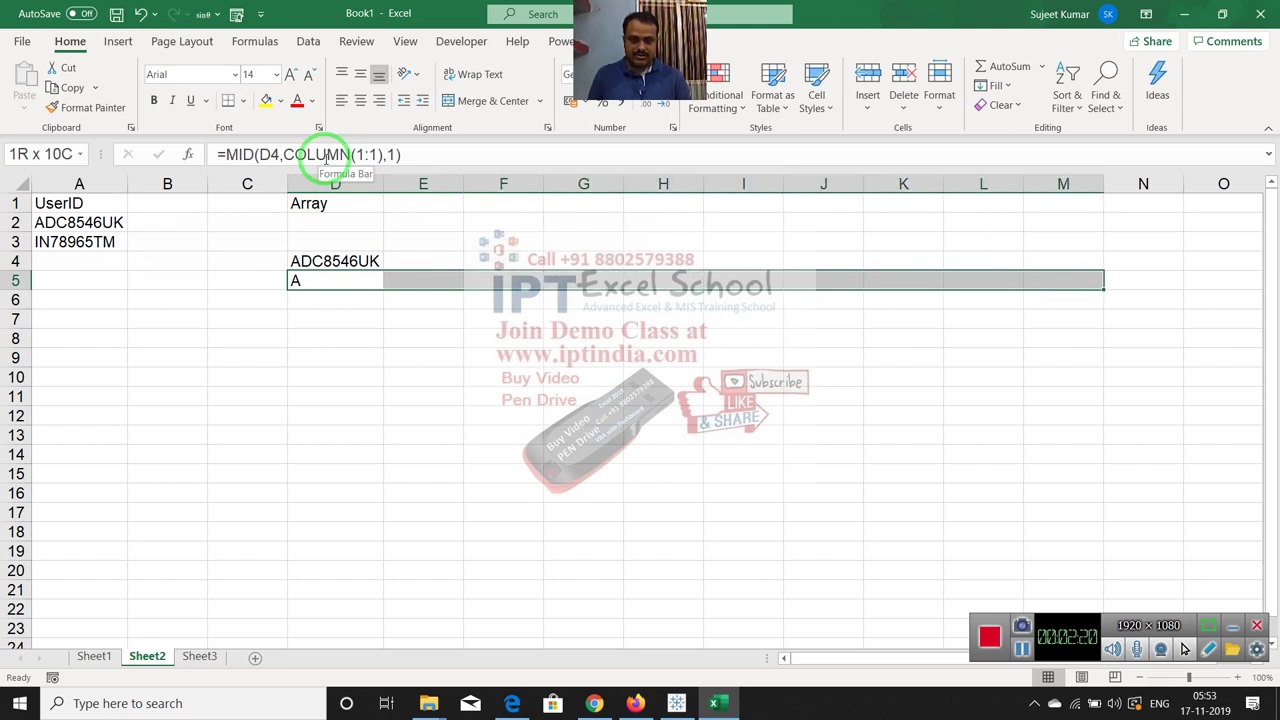
key(shift+Right)
key(shift+Right)
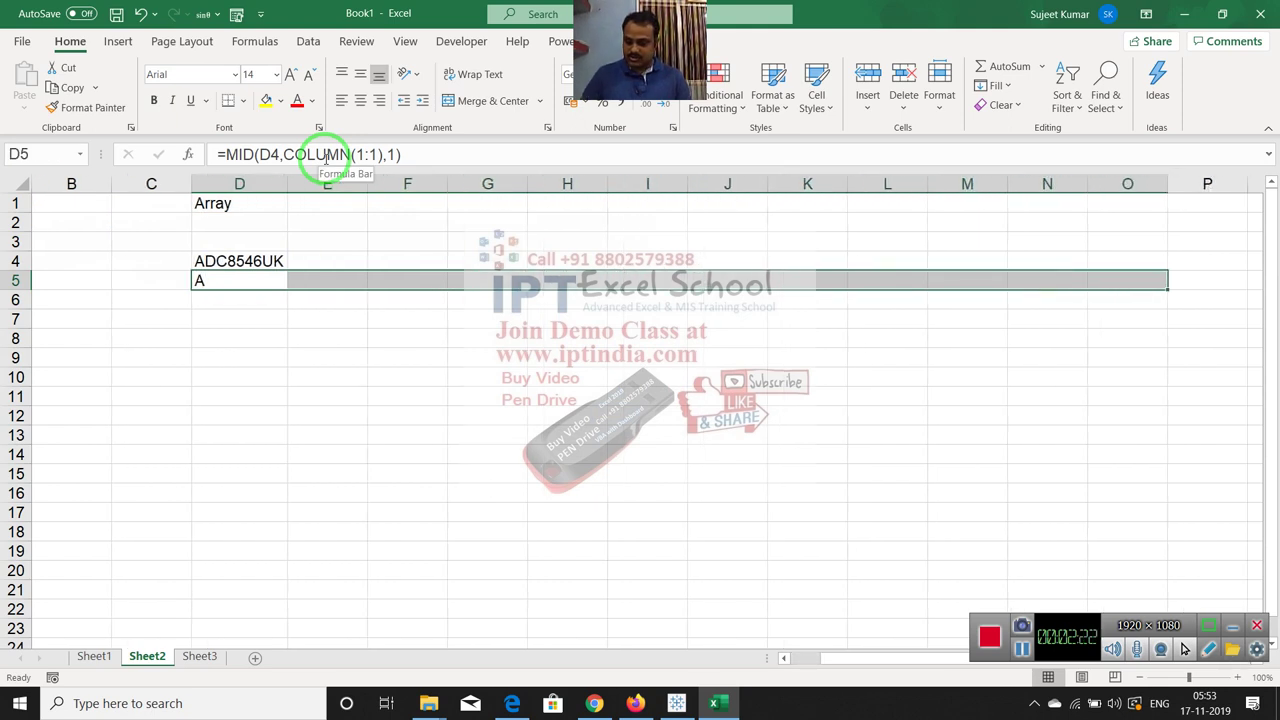
key(F2)
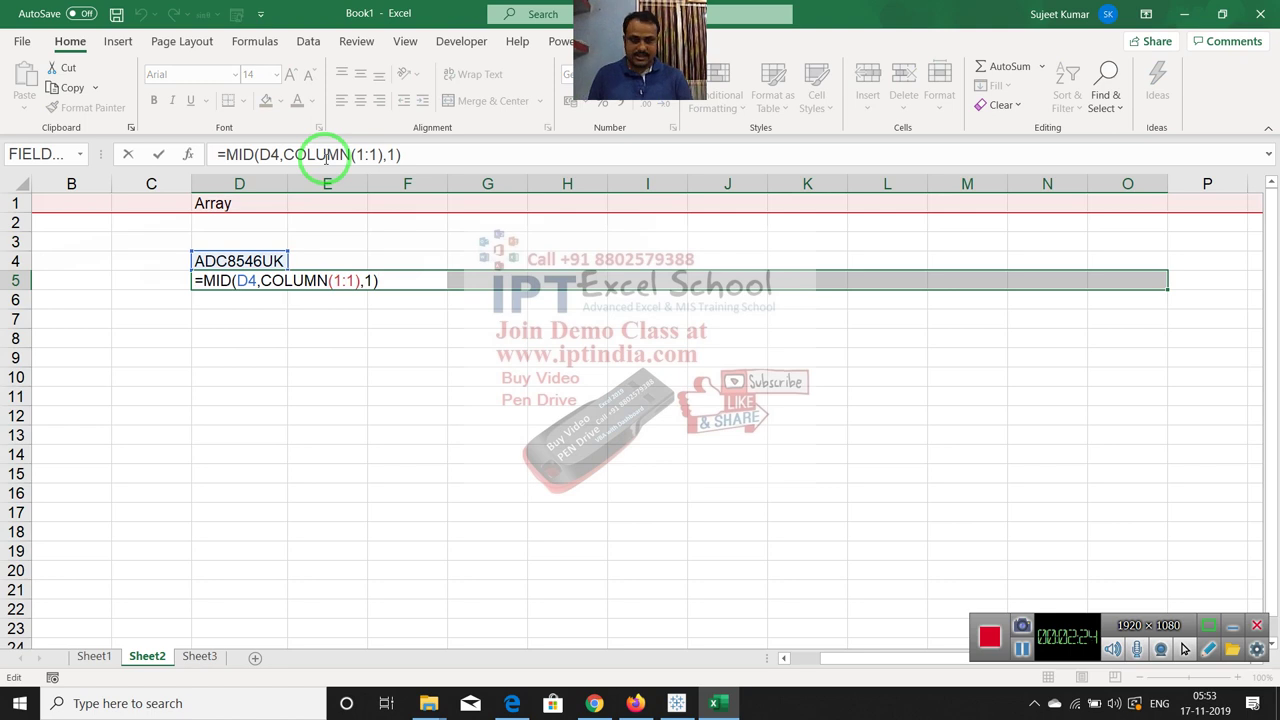
key(ctrl+shift+Return)
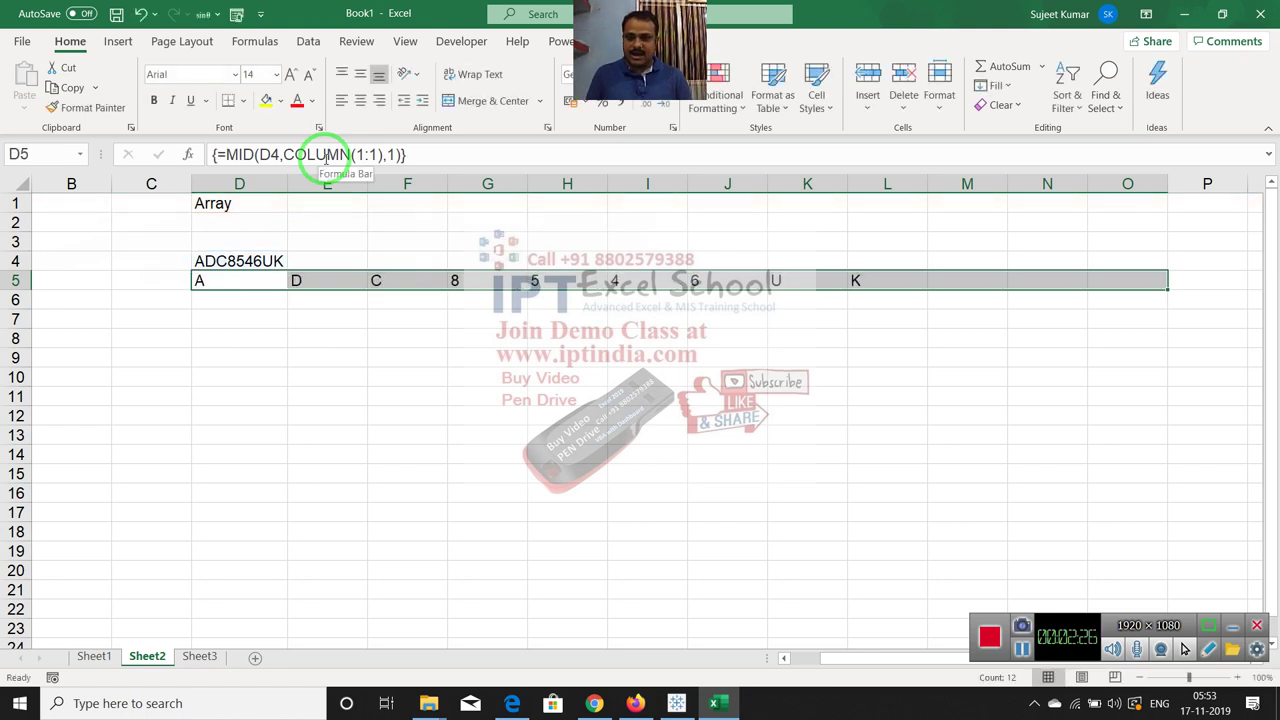
key(Left)
key(Left)
key(Left)
key(Down)
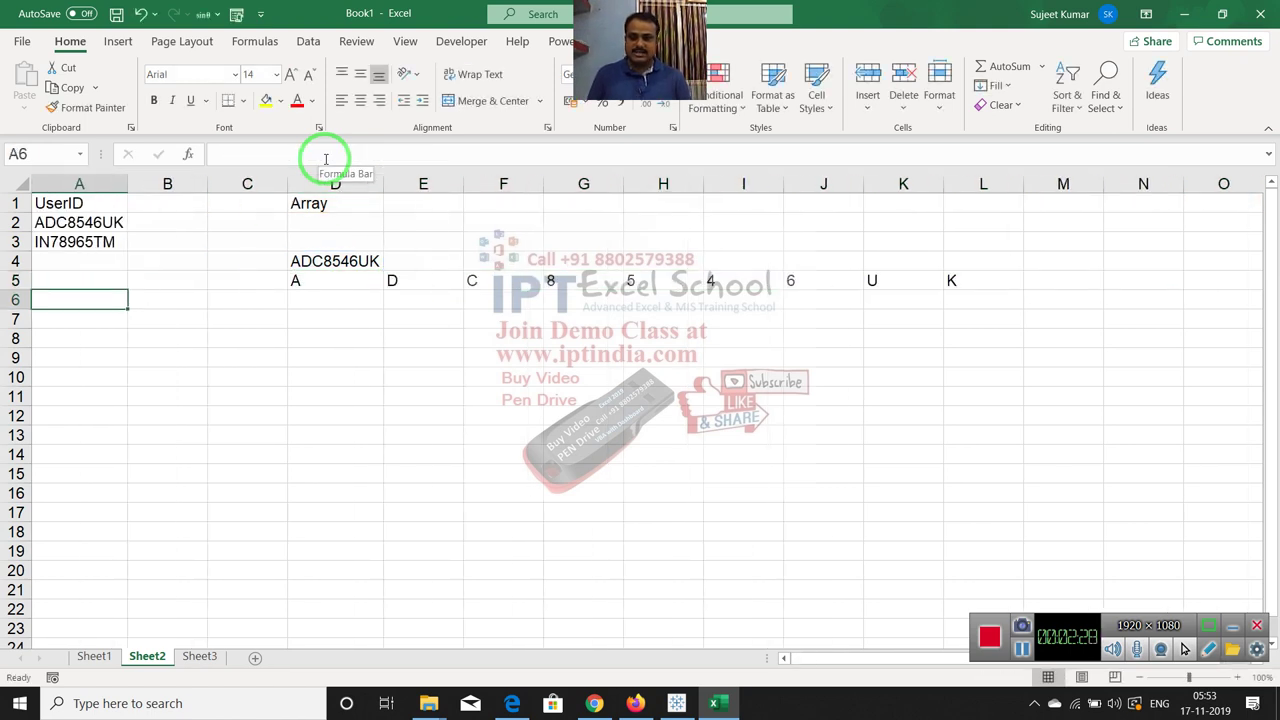
key(Down)
key(Right)
key(Right)
key(Right)
key(Up)
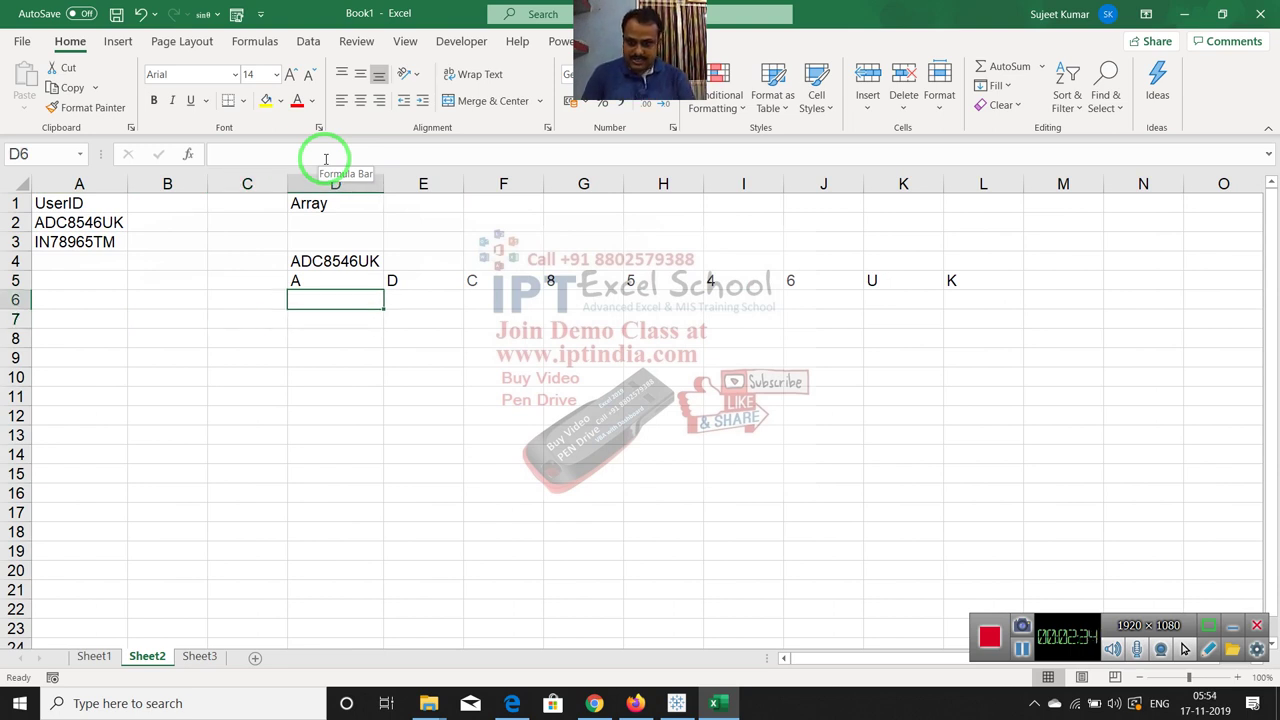
text(=)
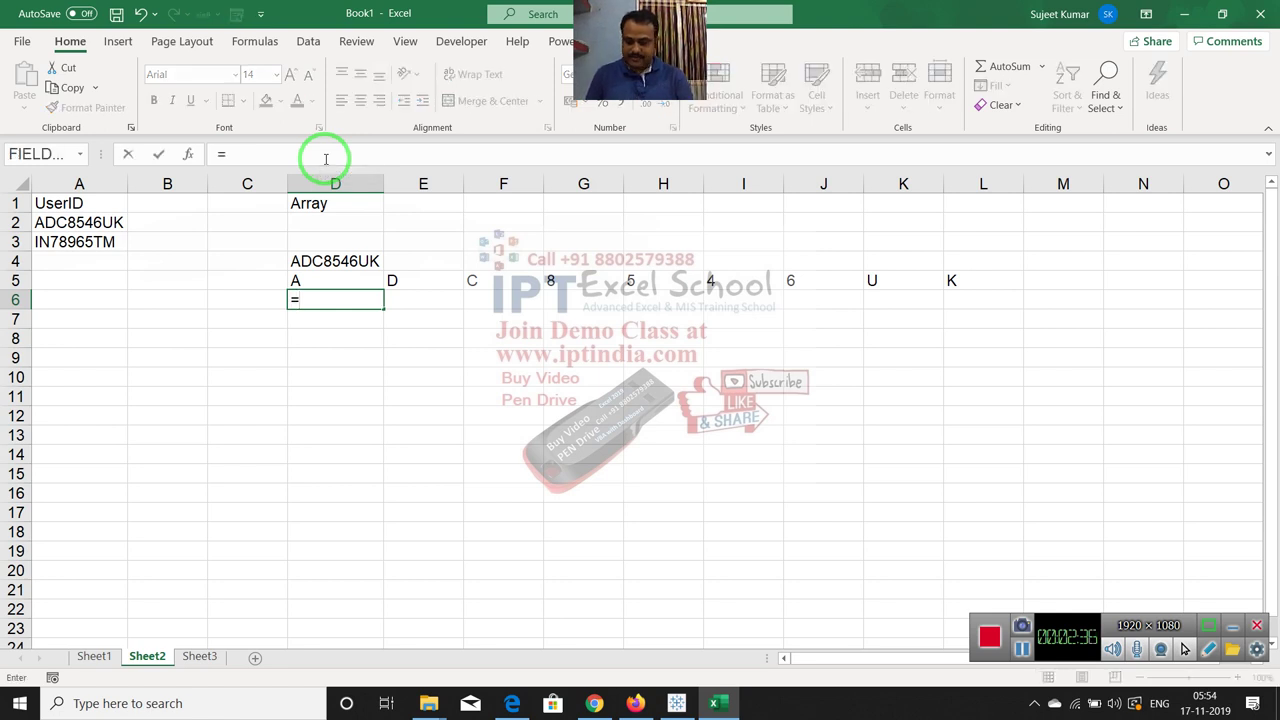
text(is)
key(Escape)
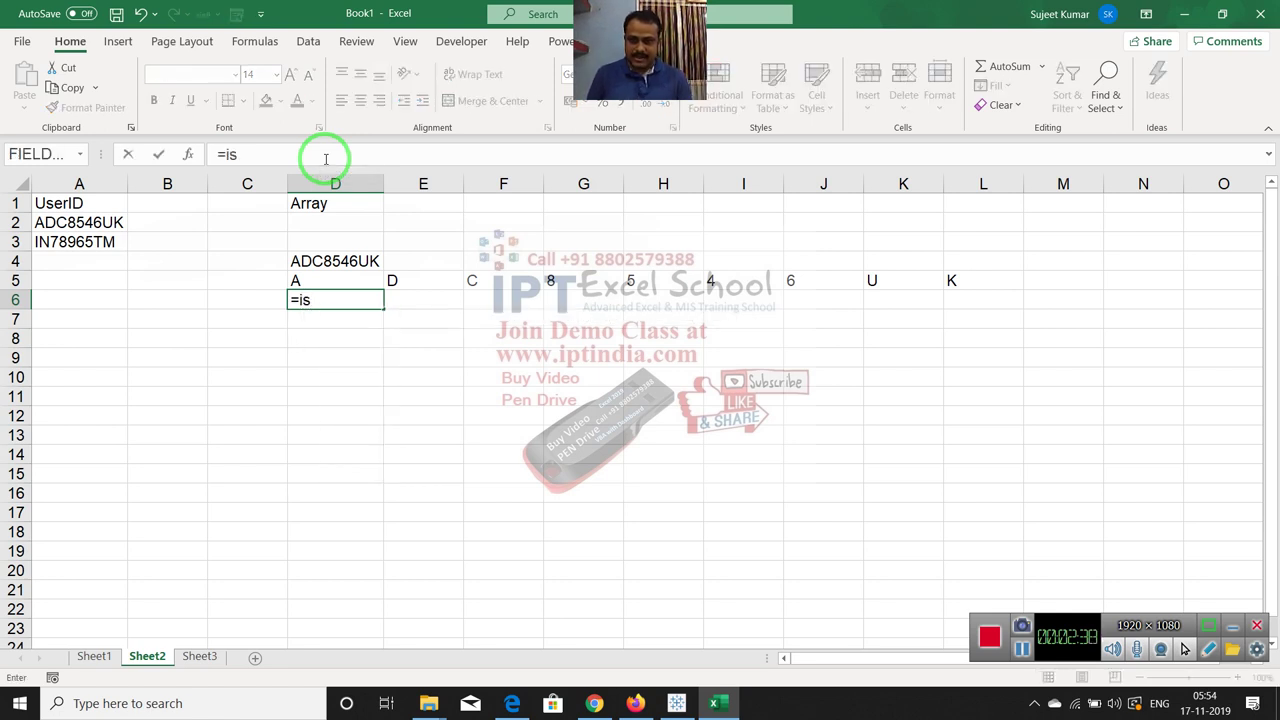
key(Escape)
key(Up)
key(Right)
key(Right)
key(Right)
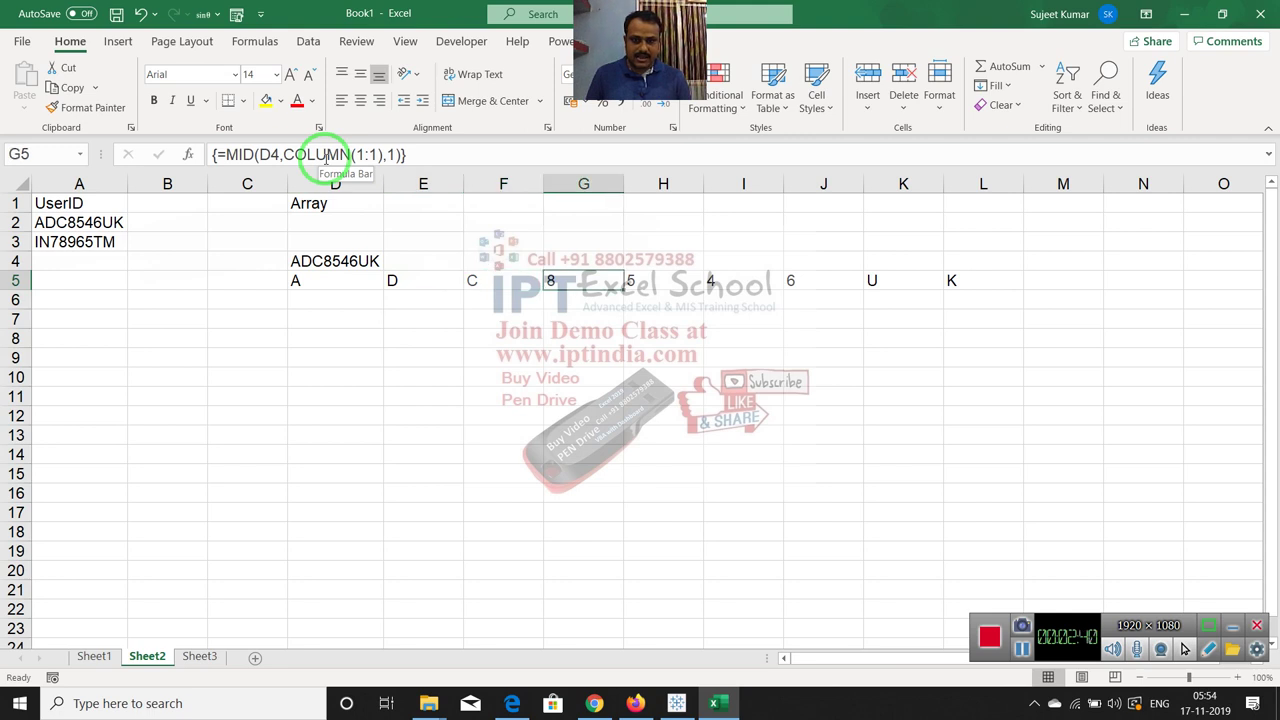
key(Down)
text(=i)
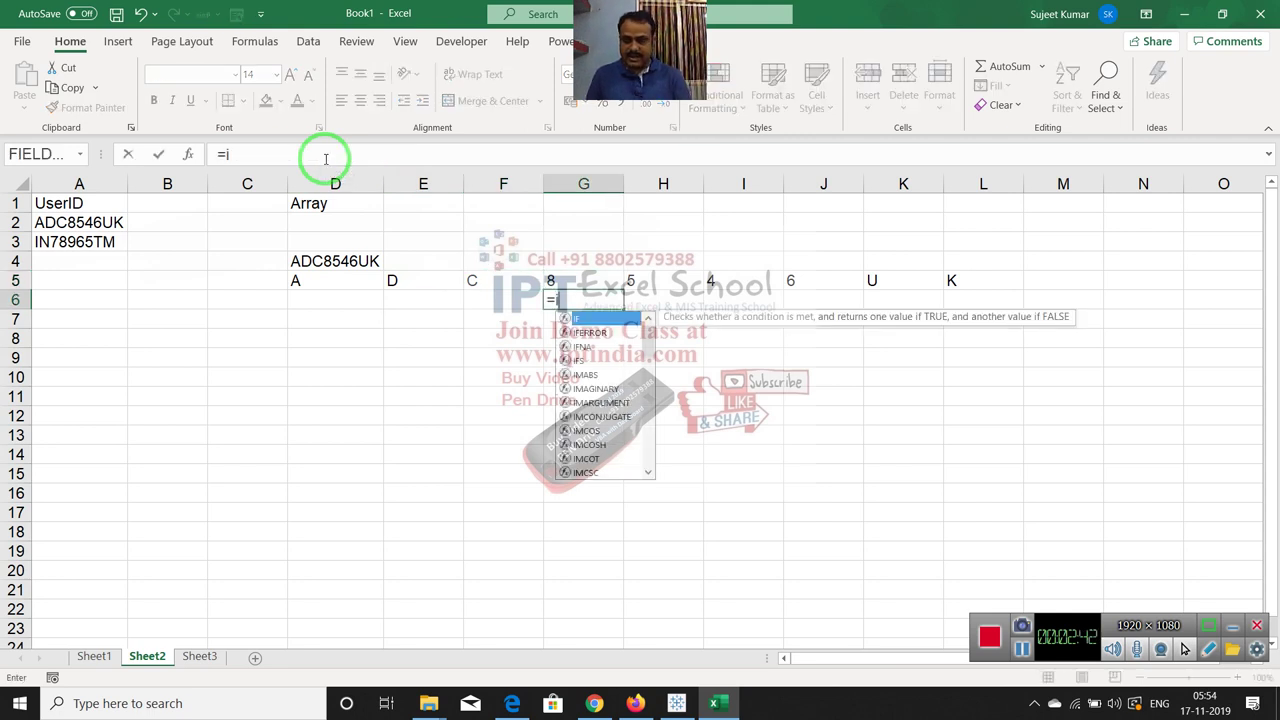
text(st)
key(Tab)
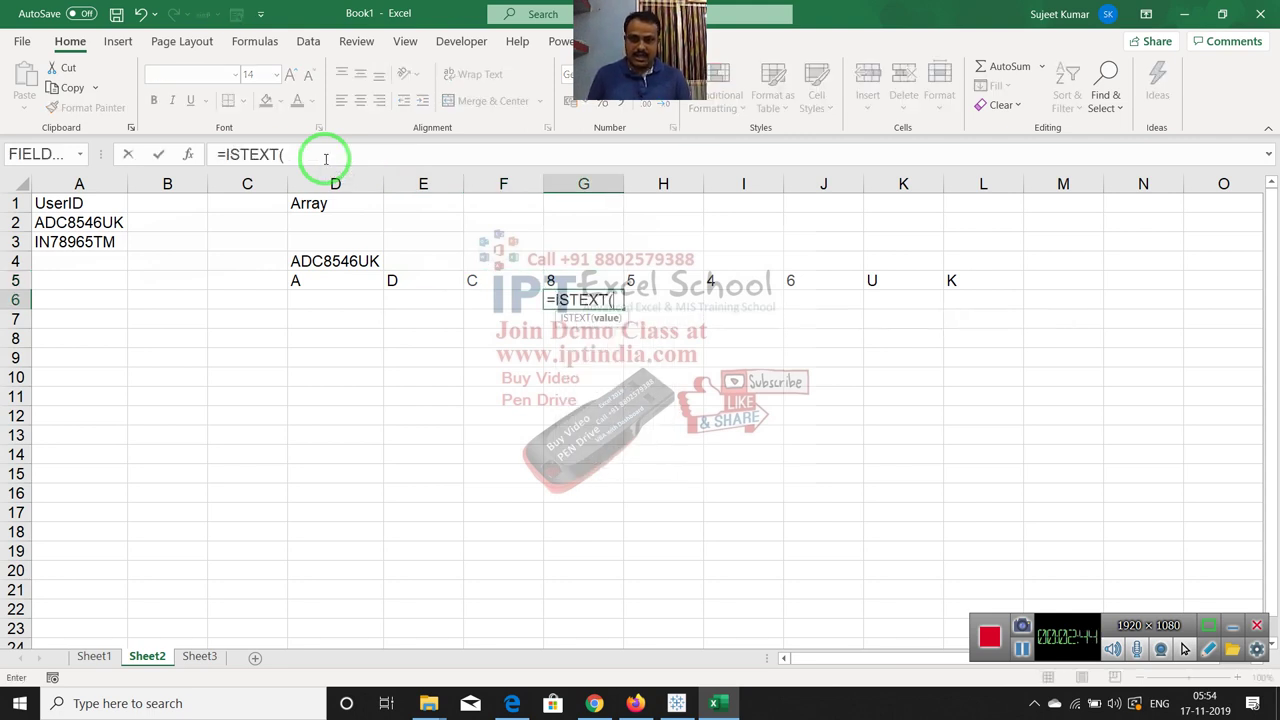
key(Up)
key(ctrl+Return)
key(Delete)
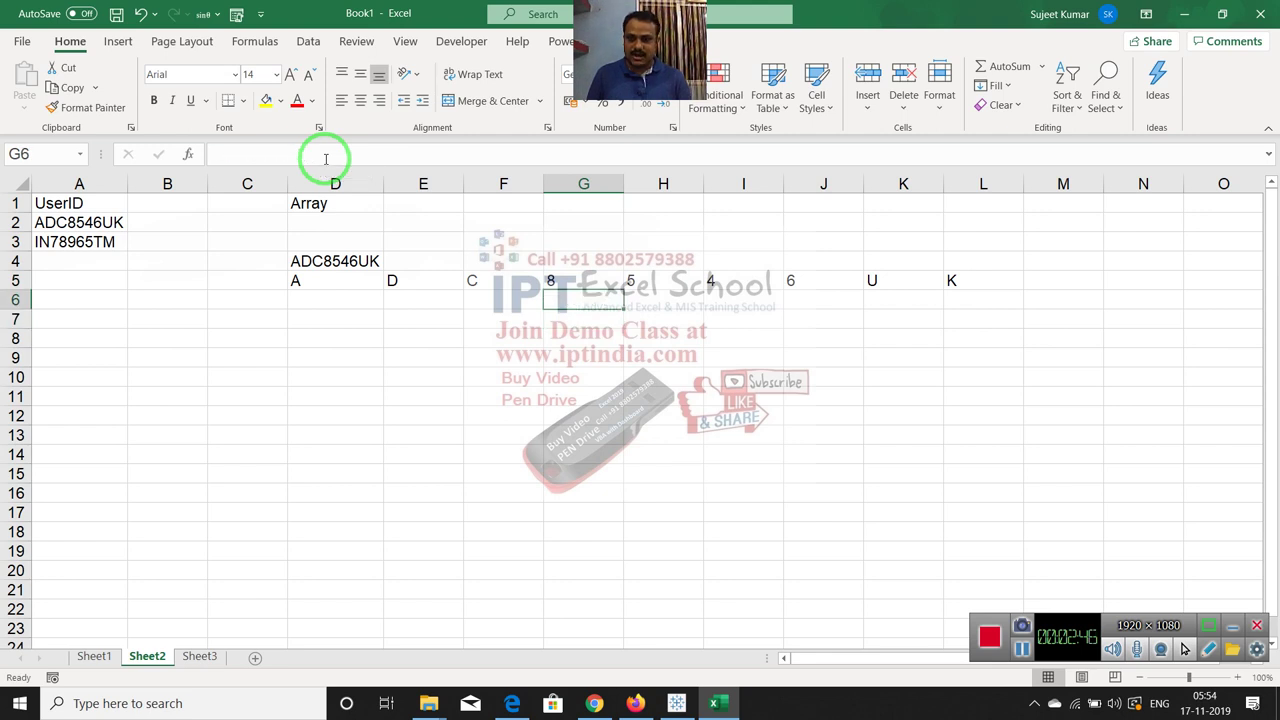
key(Left)
key(Left)
key(Left)
text(=)
Enter =D5*1 in D6 and fill it across D6:L6, giving 8, 5, 4, 6 and #VALUE!
key(Up)
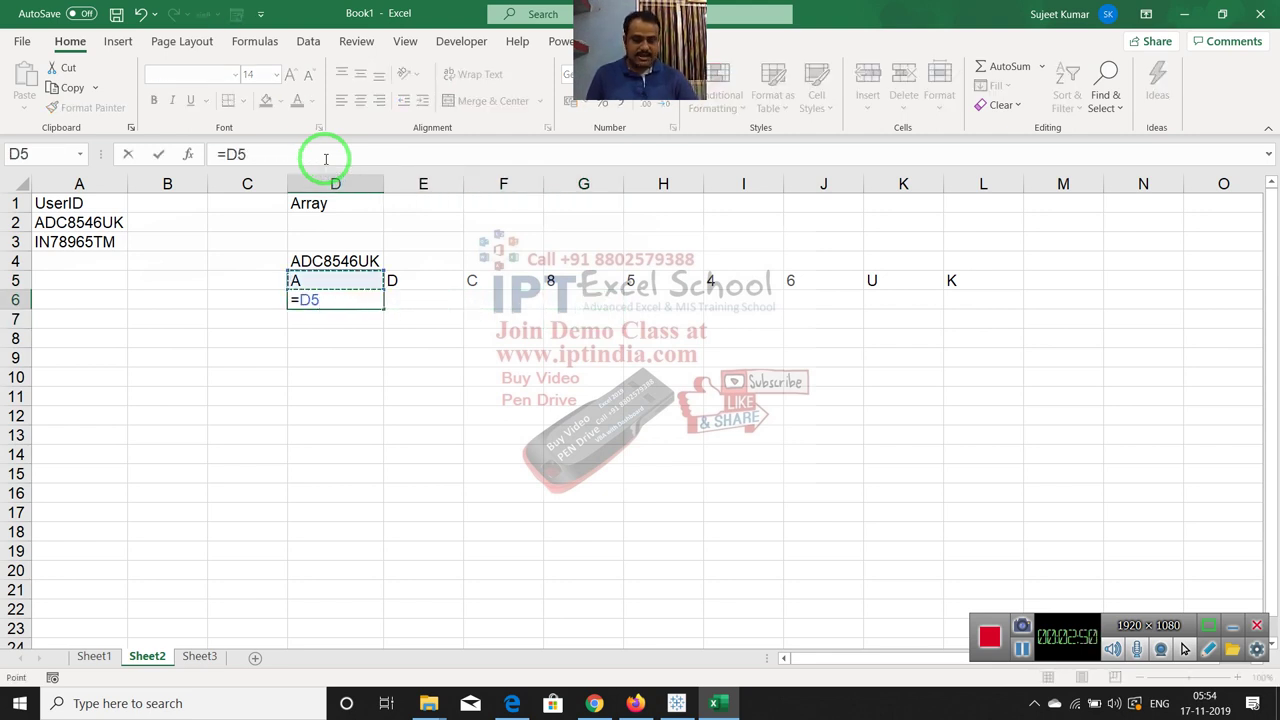
text(*1)
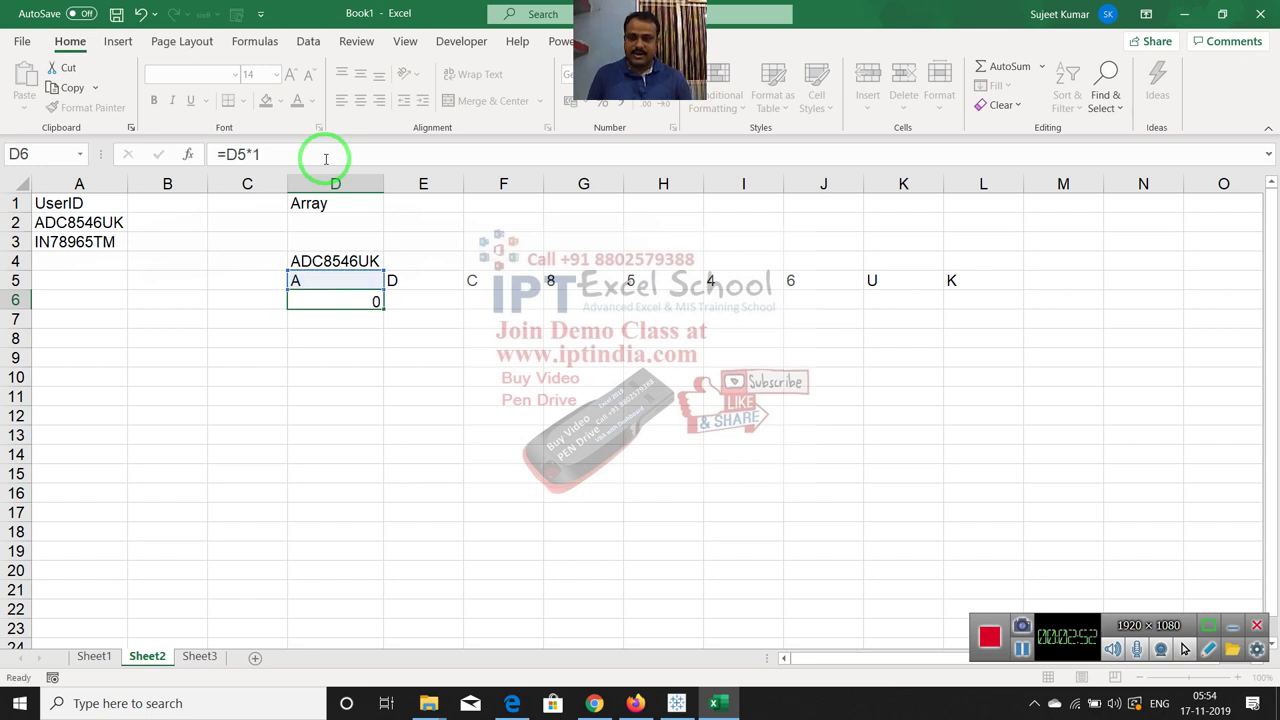
key(Return)
key(Up)
key(shift+Right)
key(shift+Right)
key(shift+Right)
key(shift+Right)
key(shift+Right)
key(shift+Right)
key(shift+Right)
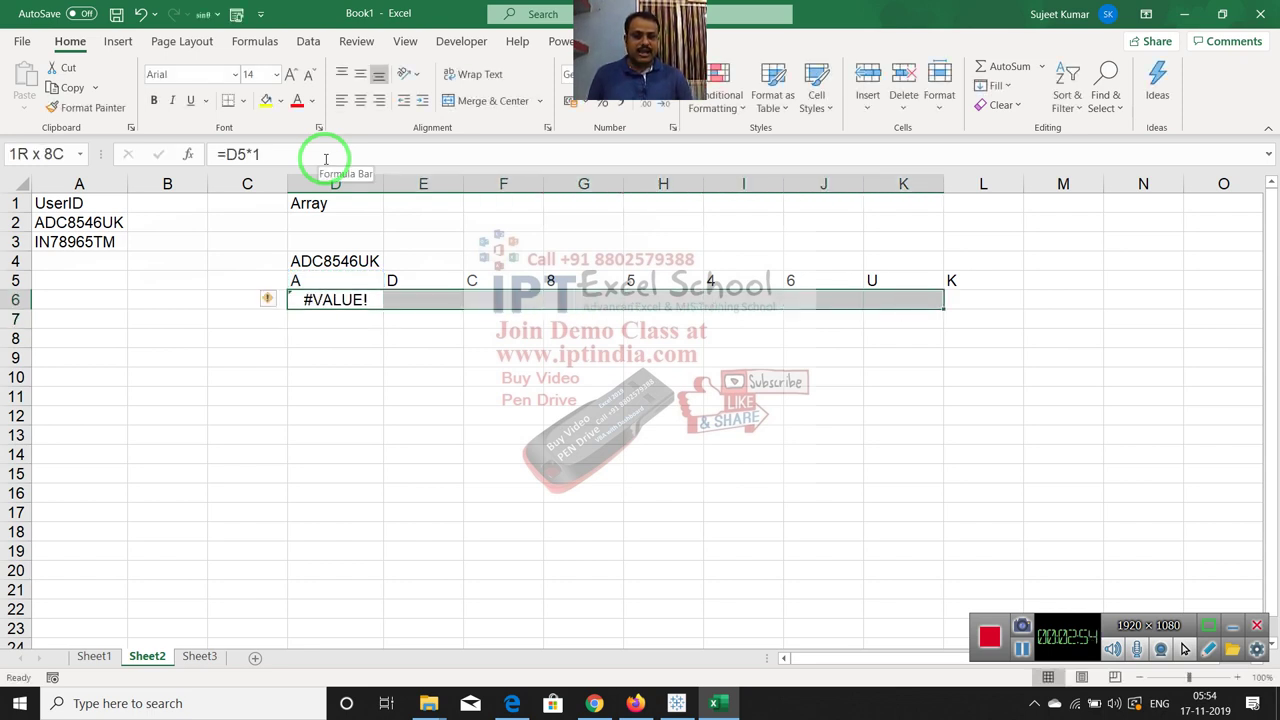
key(shift+Right)
key(ctrl+r)
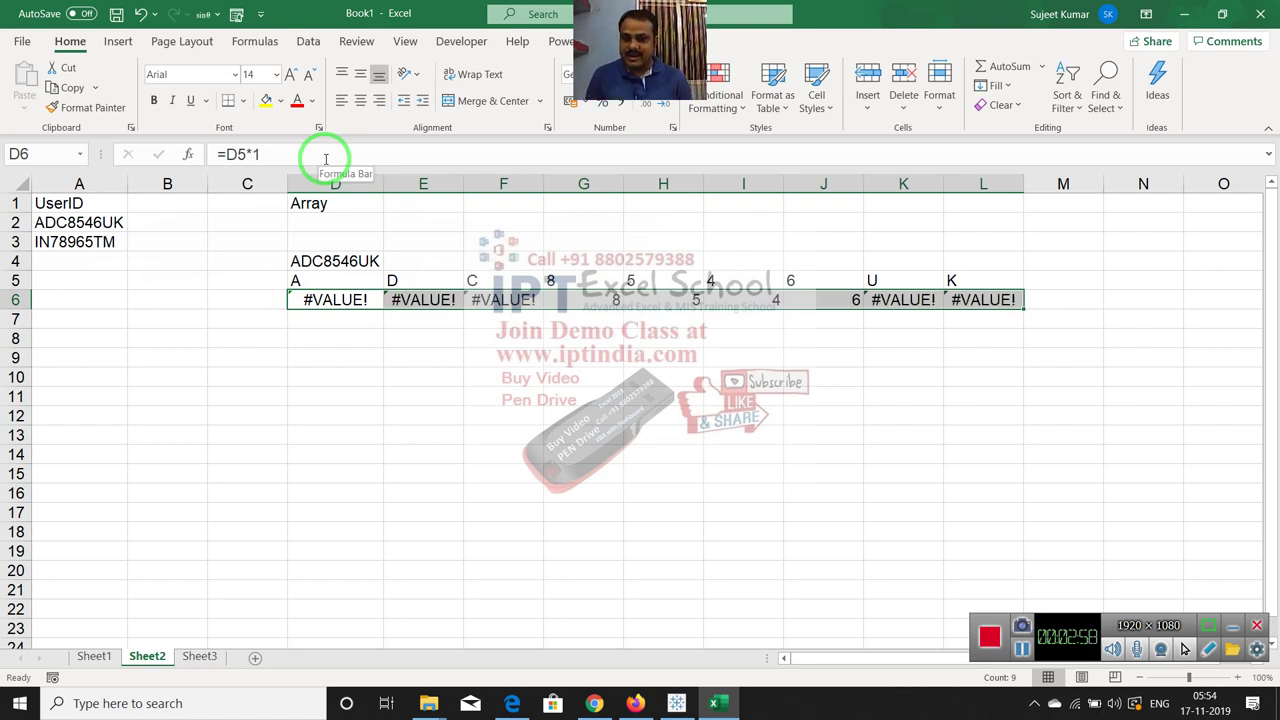
key(Right)
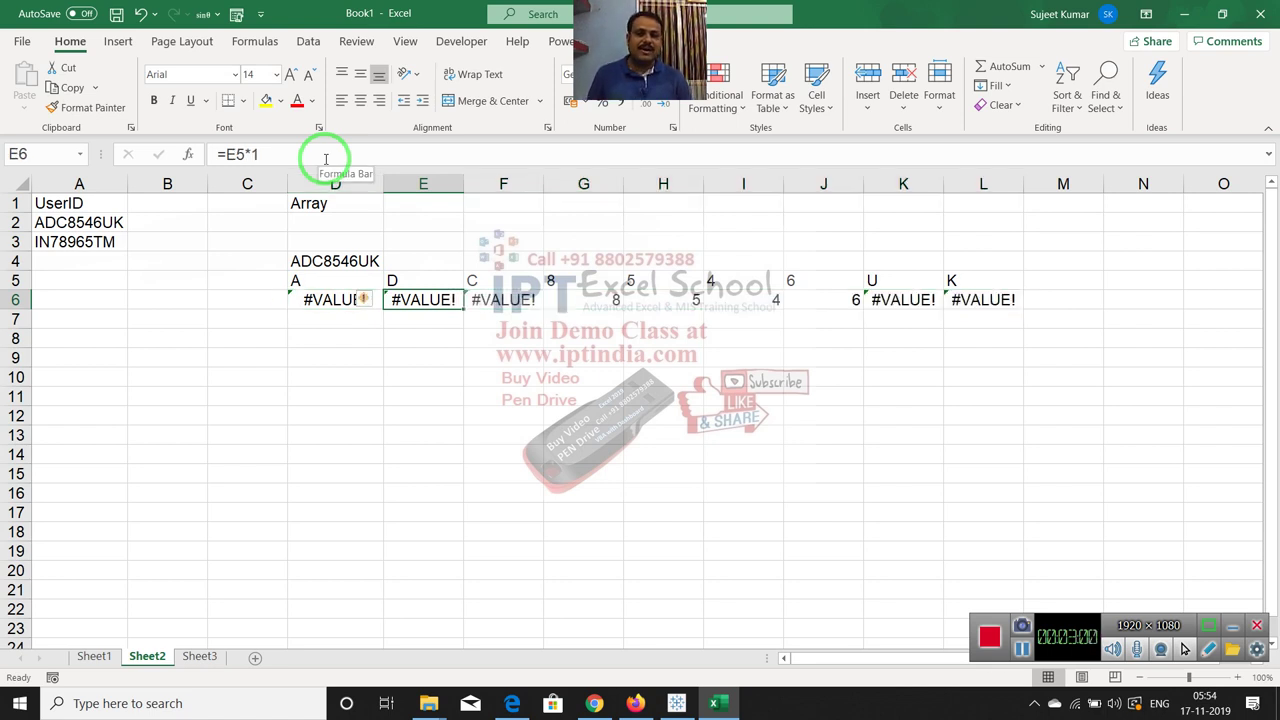
key(Right)
key(Right)
key(Right)
key(Right)
key(Right)
key(Right)
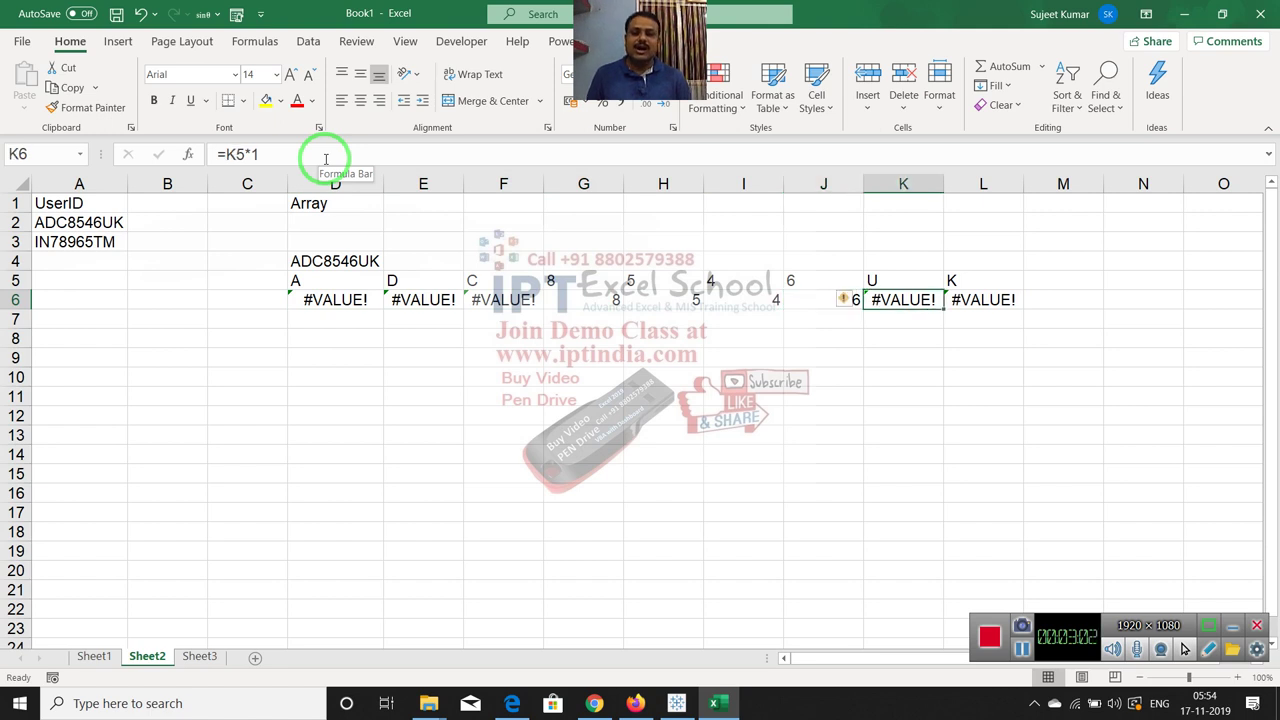
key(Left)
key(Left)
key(Left)
key(Left)
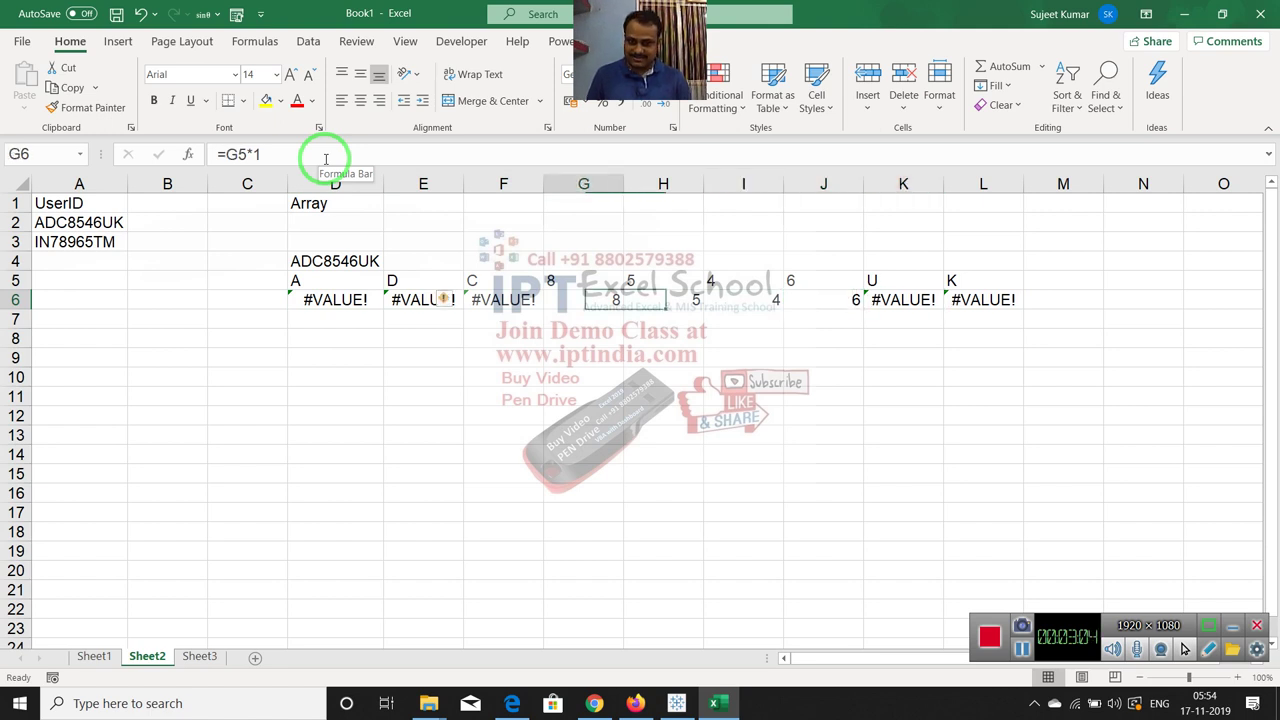
key(Left)
key(Left)
key(Left)
key(Down)
Enter =ISERROR(D6) in D7 and fill it right across row 7
text(=)
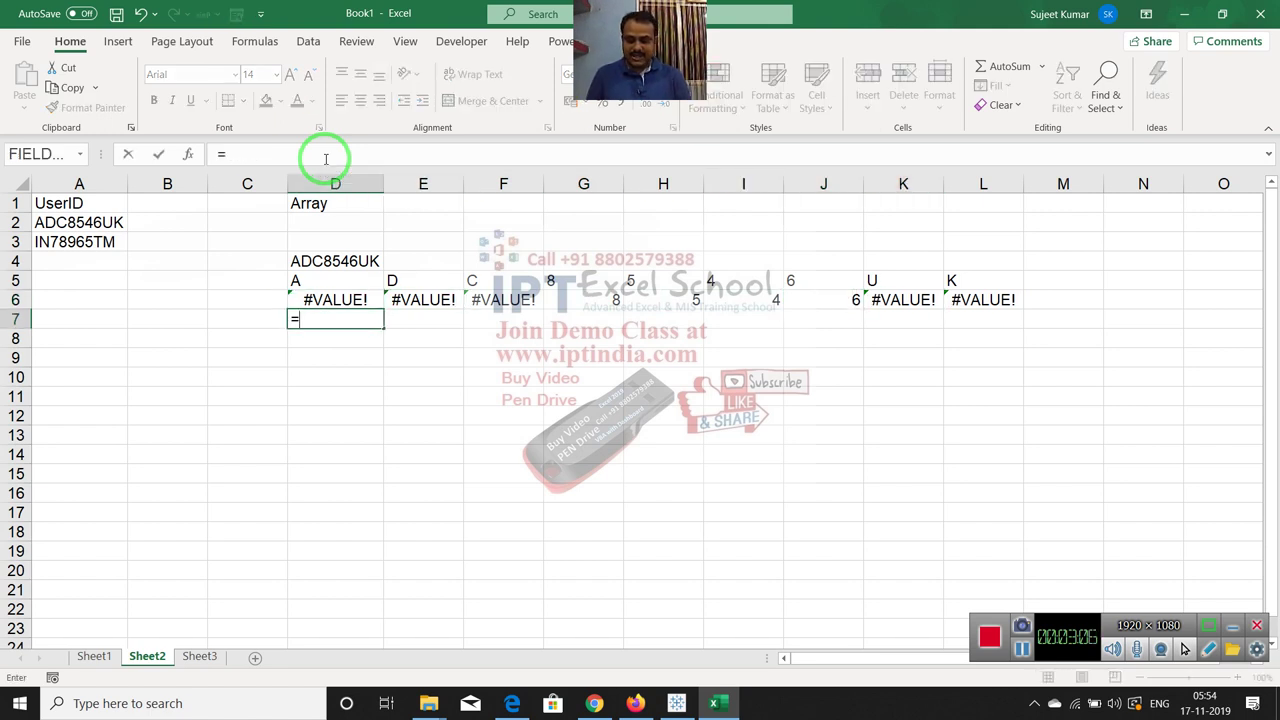
text(is)
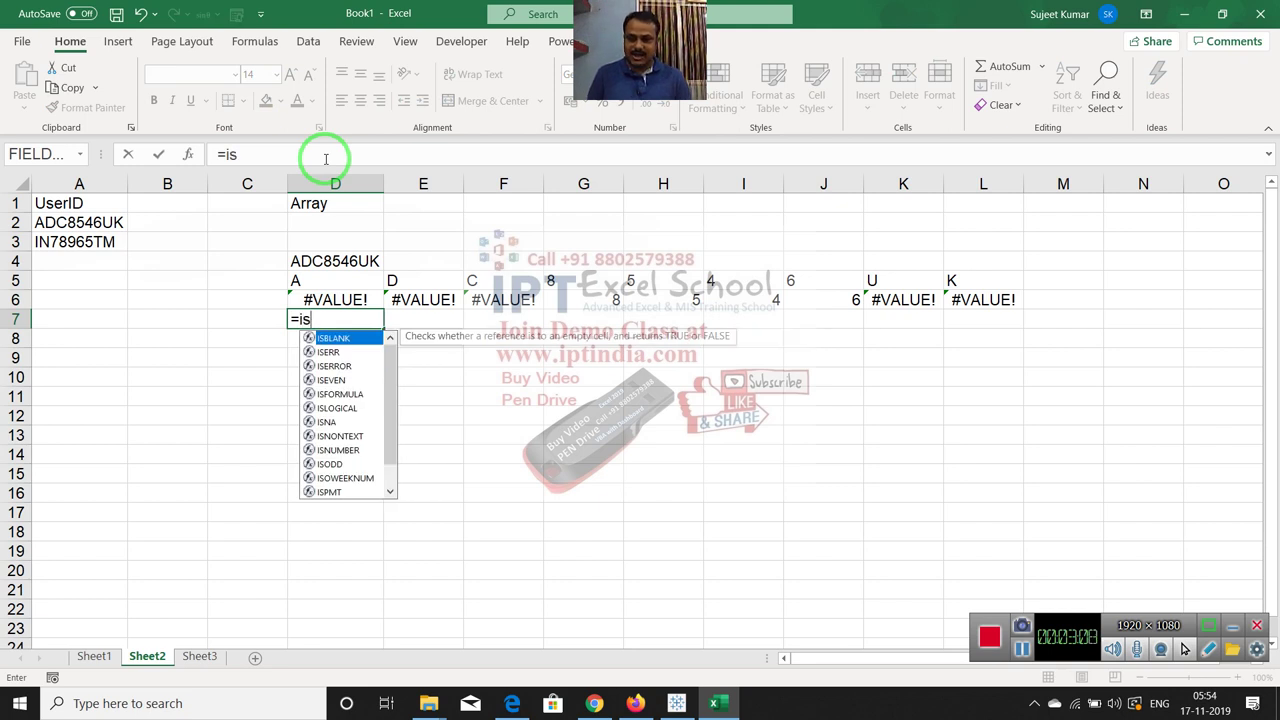
key(Down)
key(Down)
key(Tab)
key(Up)
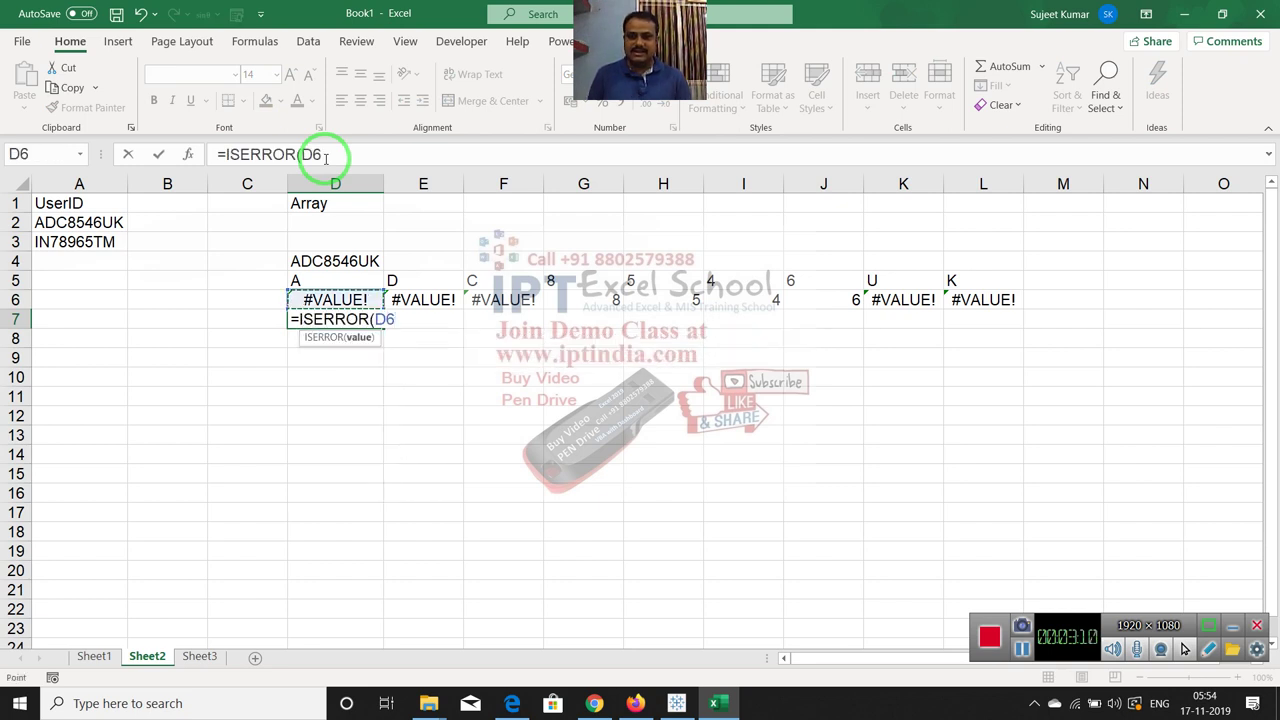
key(Return)
key(shift+Up)
key(shift+Right)
key(shift+Right)
key(shift+Right)
key(shift+Right)
key(shift+Right)
key(shift+Right)
key(shift+Right)
key(shift+Right)
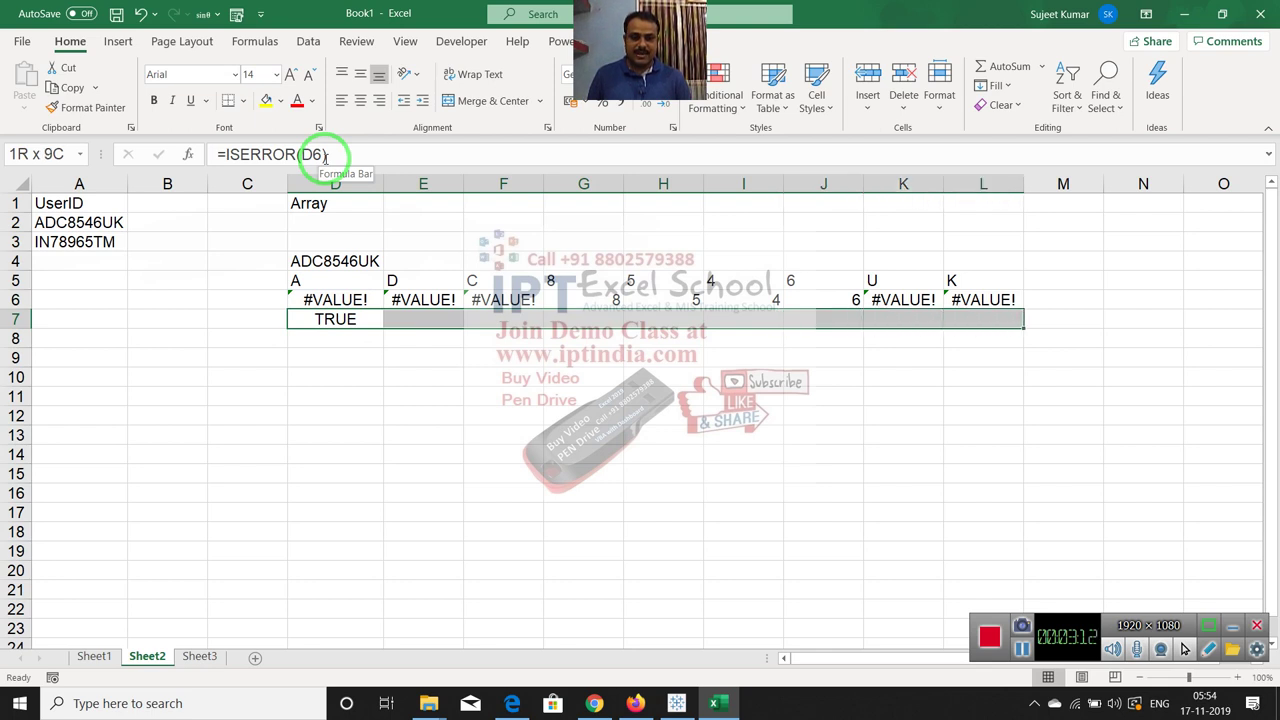
key(ctrl+r)
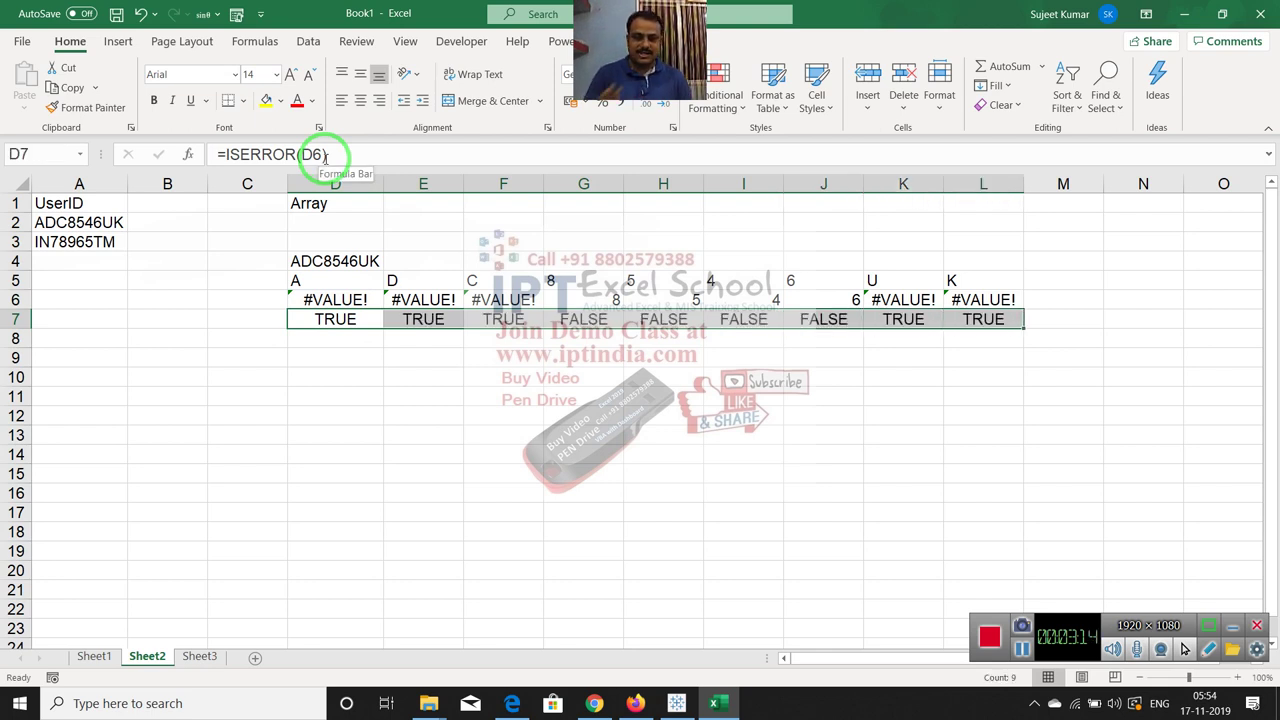
Review the digit results in G6:J6 and their FALSE checks in row 7
key(Up)
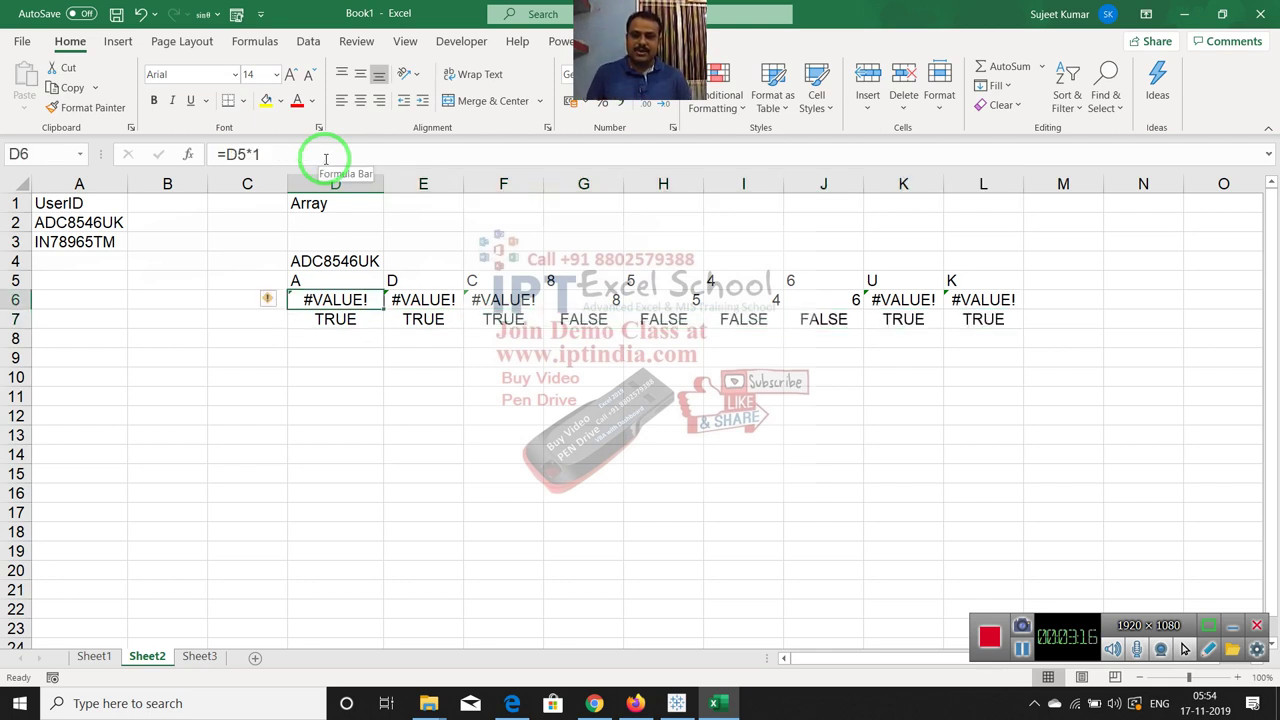
key(Right)
key(Right)
key(Right)
key(Right)
key(Left)
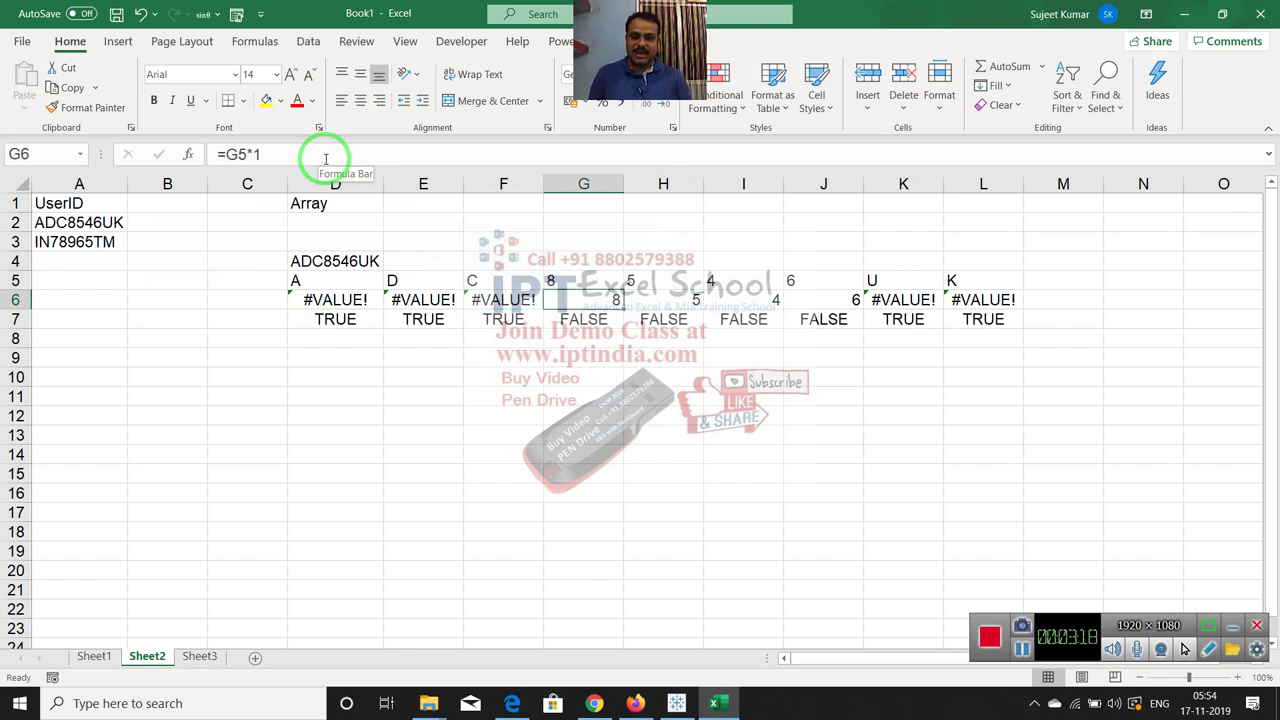
key(Down)
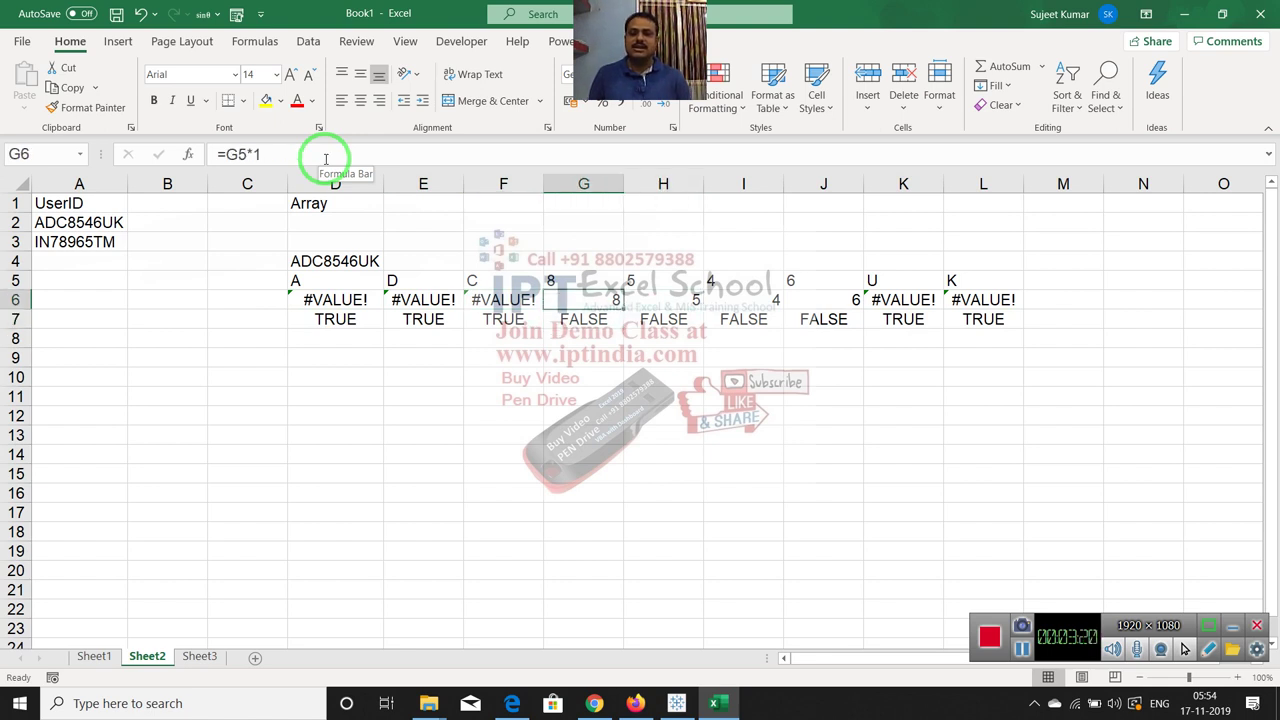
key(Right)
key(Right)
key(Right)
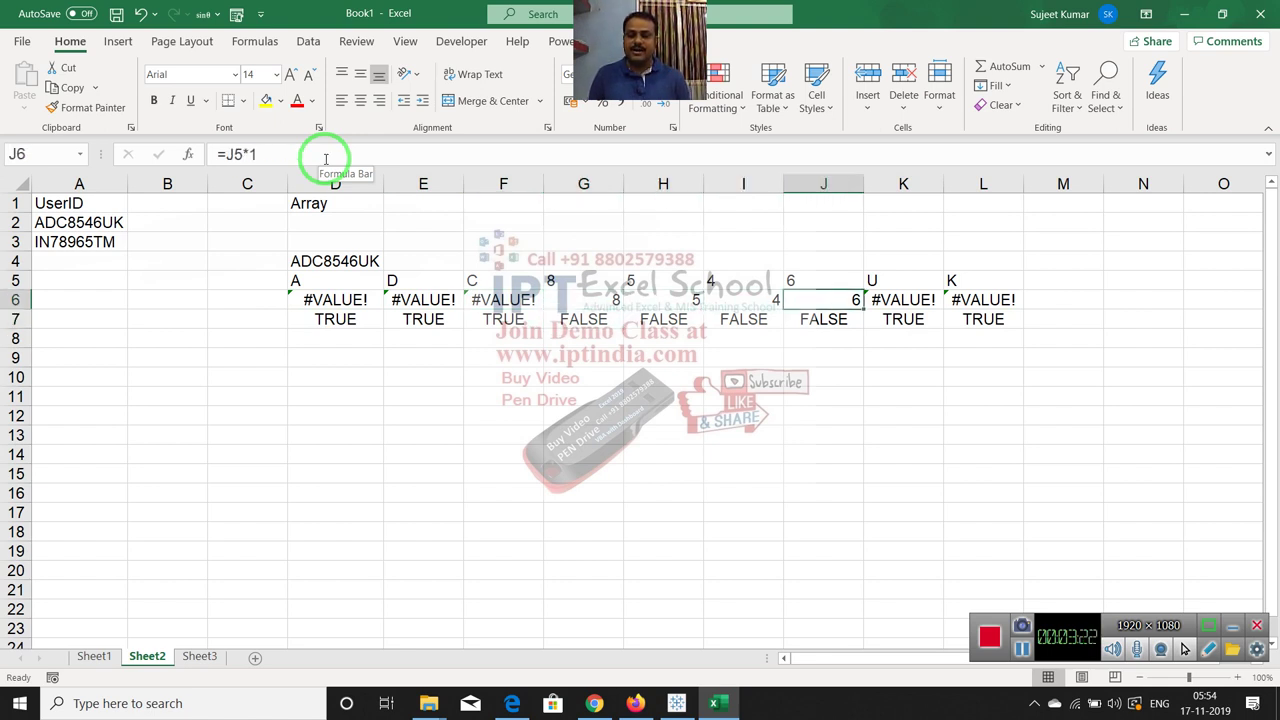
key(shift+Left)
key(shift+Left)
key(shift+Left)
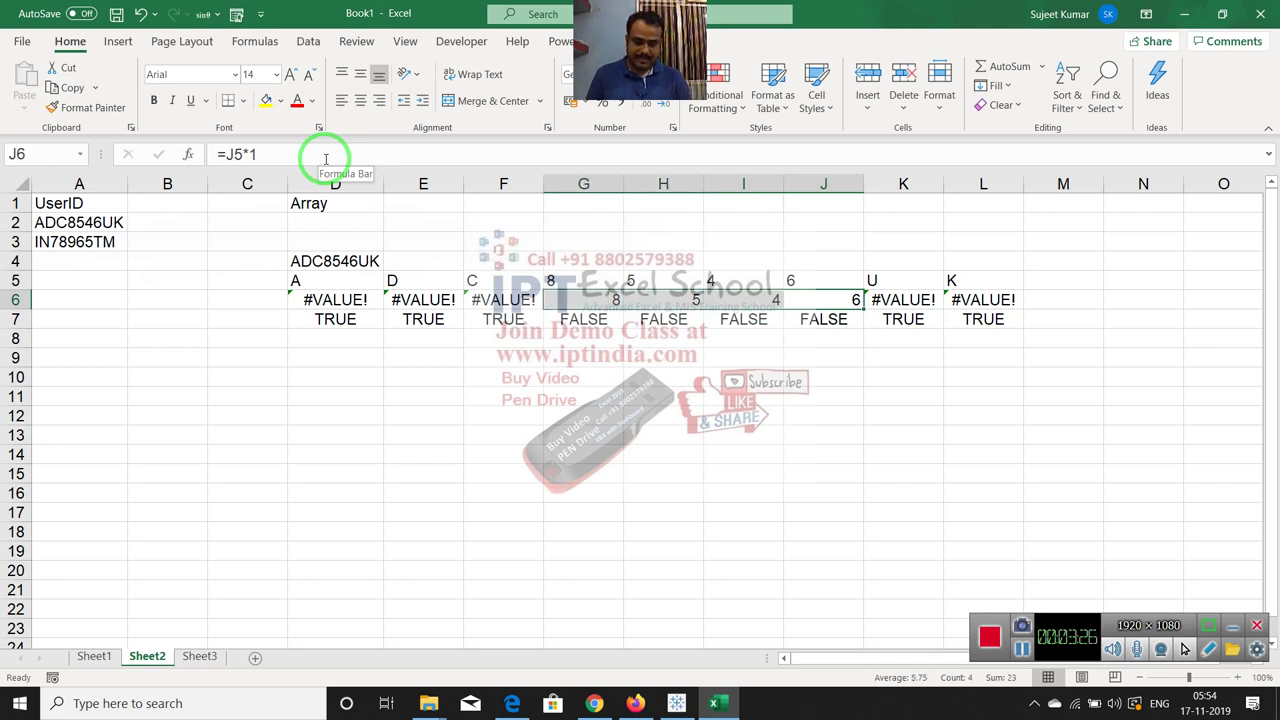
key(Down)
key(Down)
key(Down)
key(Left)
key(Left)
key(Left)
key(Left)
key(Left)
key(Left)
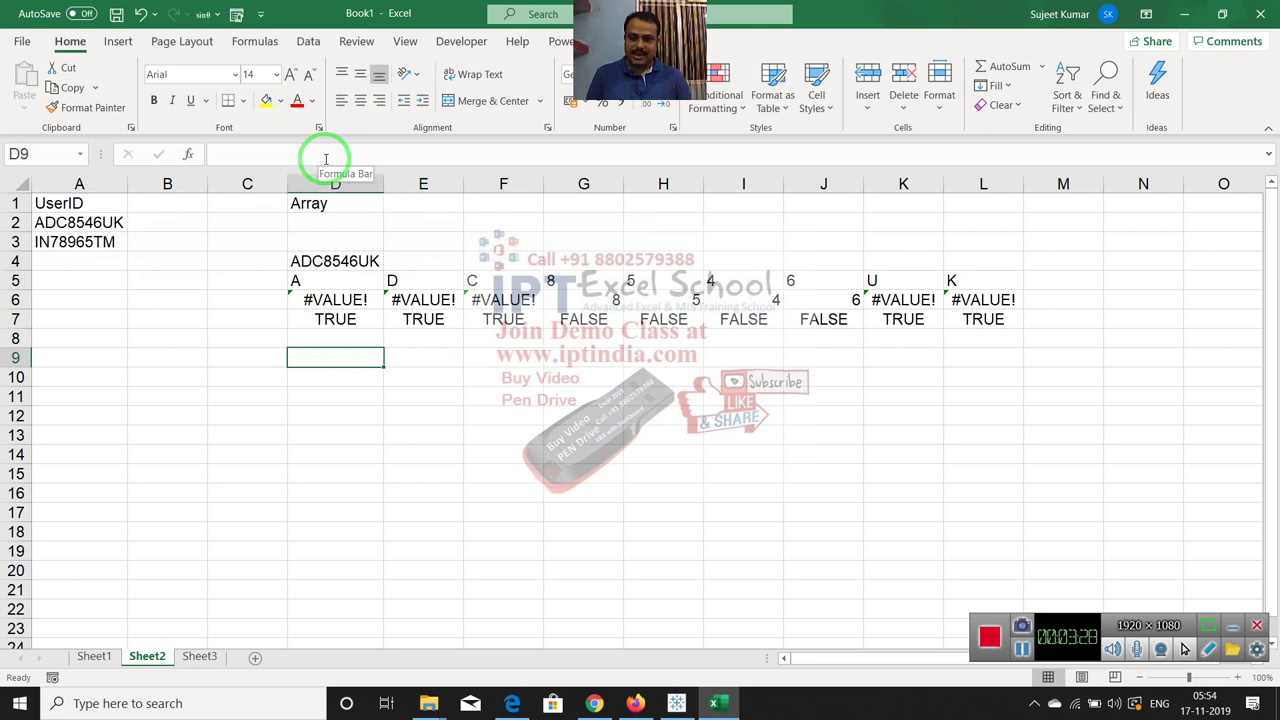
Enter =MATCH(FALSE,D7:L7,0) in D8, returning 4 as the first digit's position
key(Up)
key(Up)
key(Down)
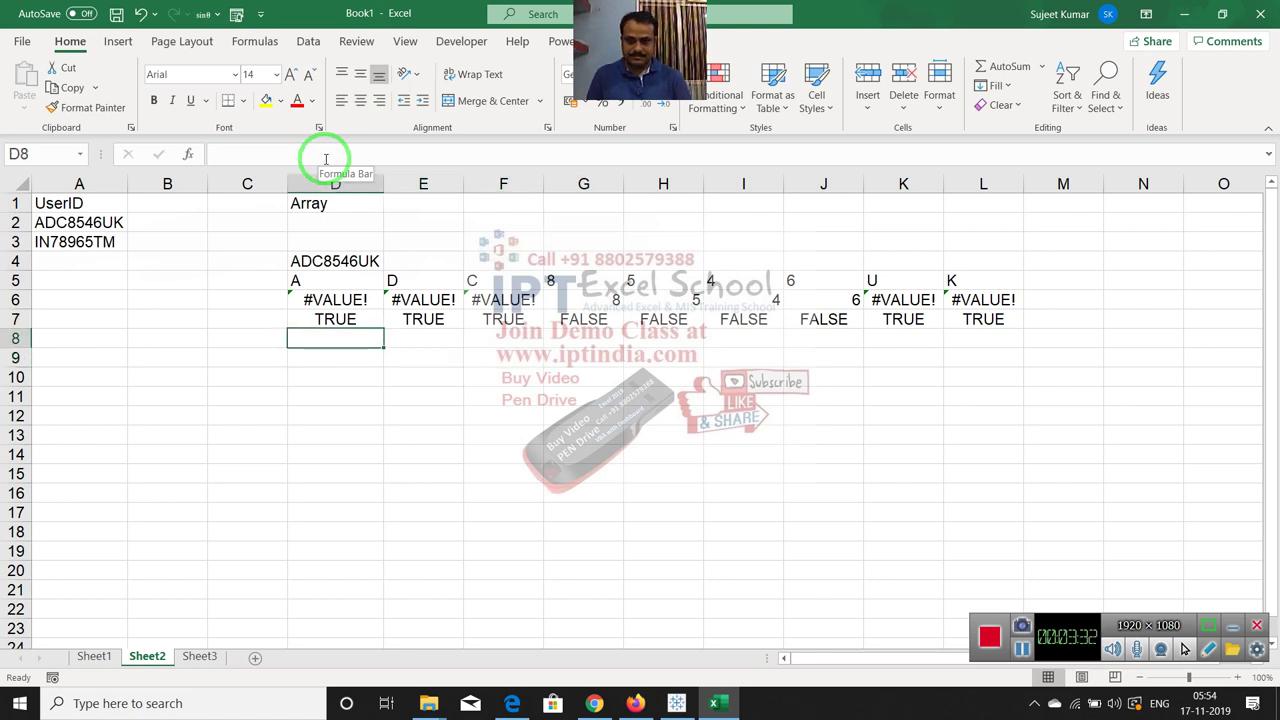
text(=)
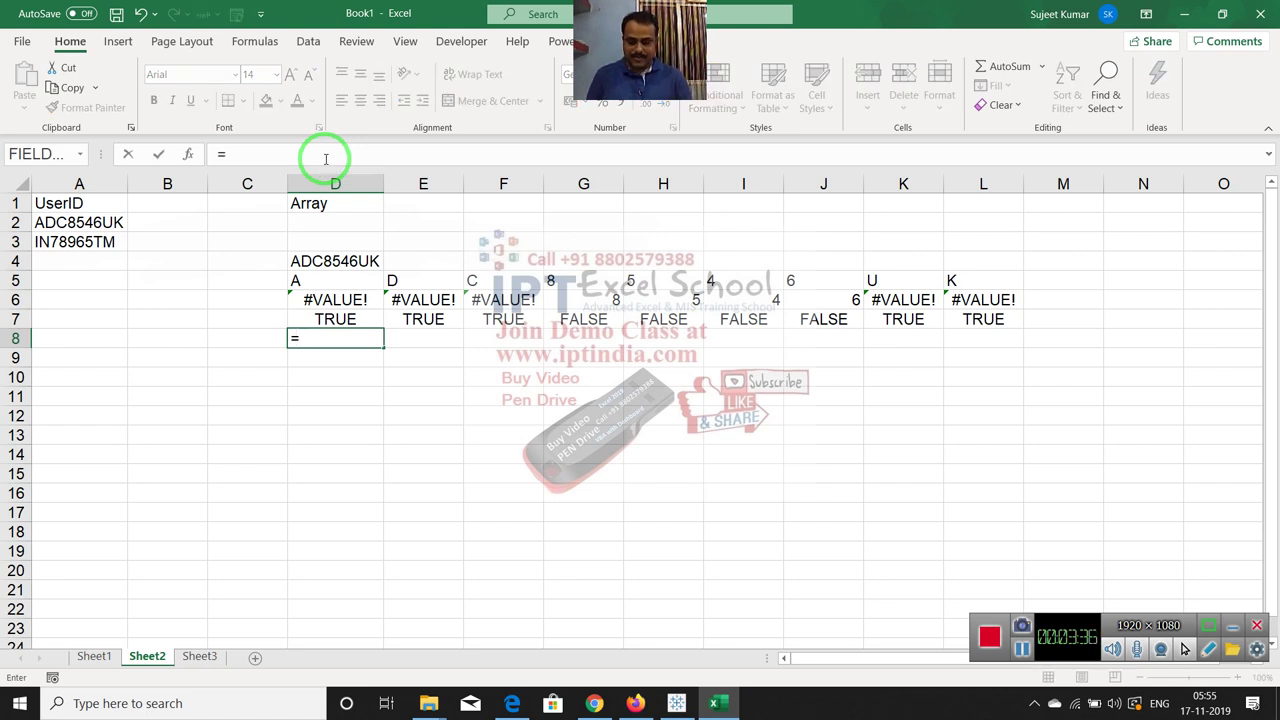
text(ma)
key(Tab)
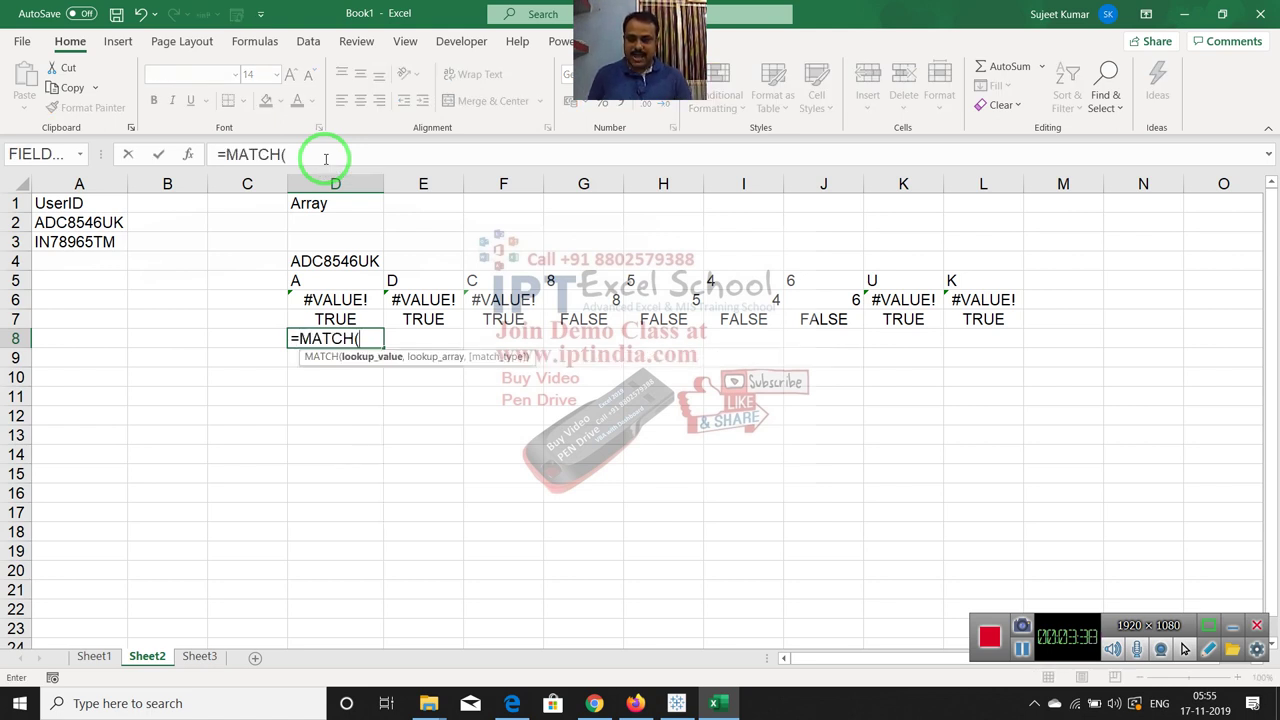
text(fa)
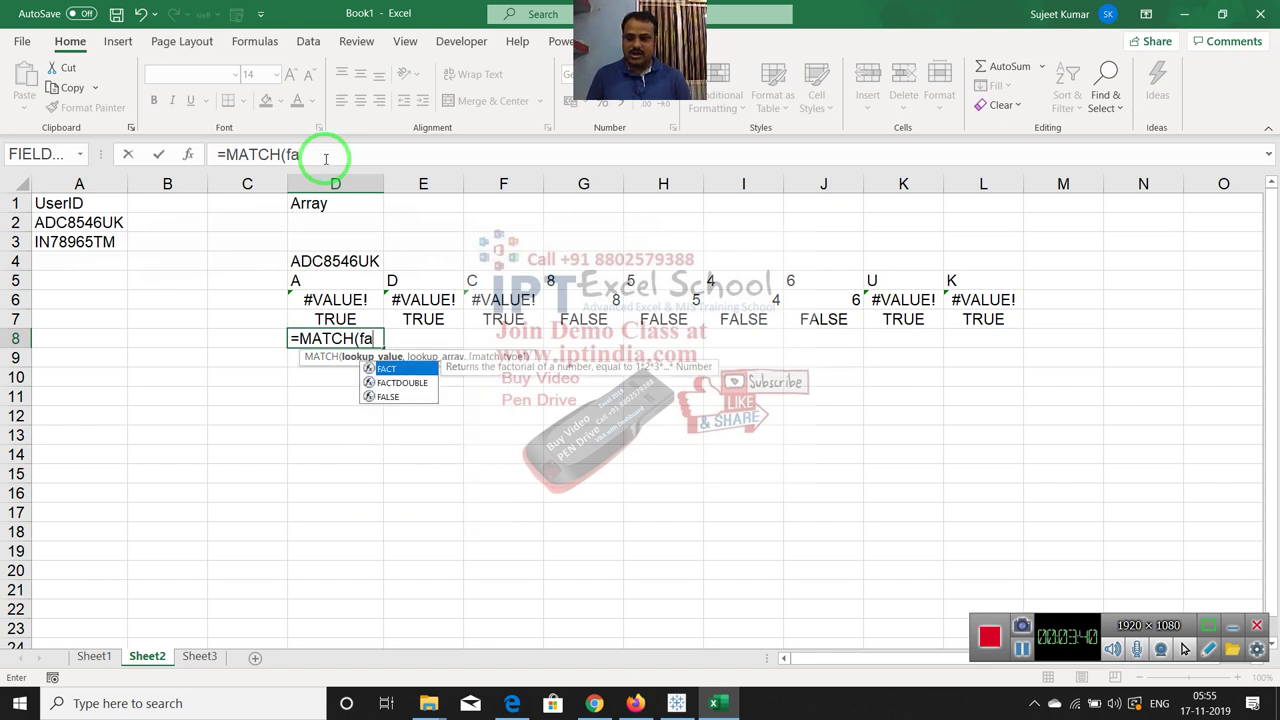
key(Down)
key(Down)
key(Tab)
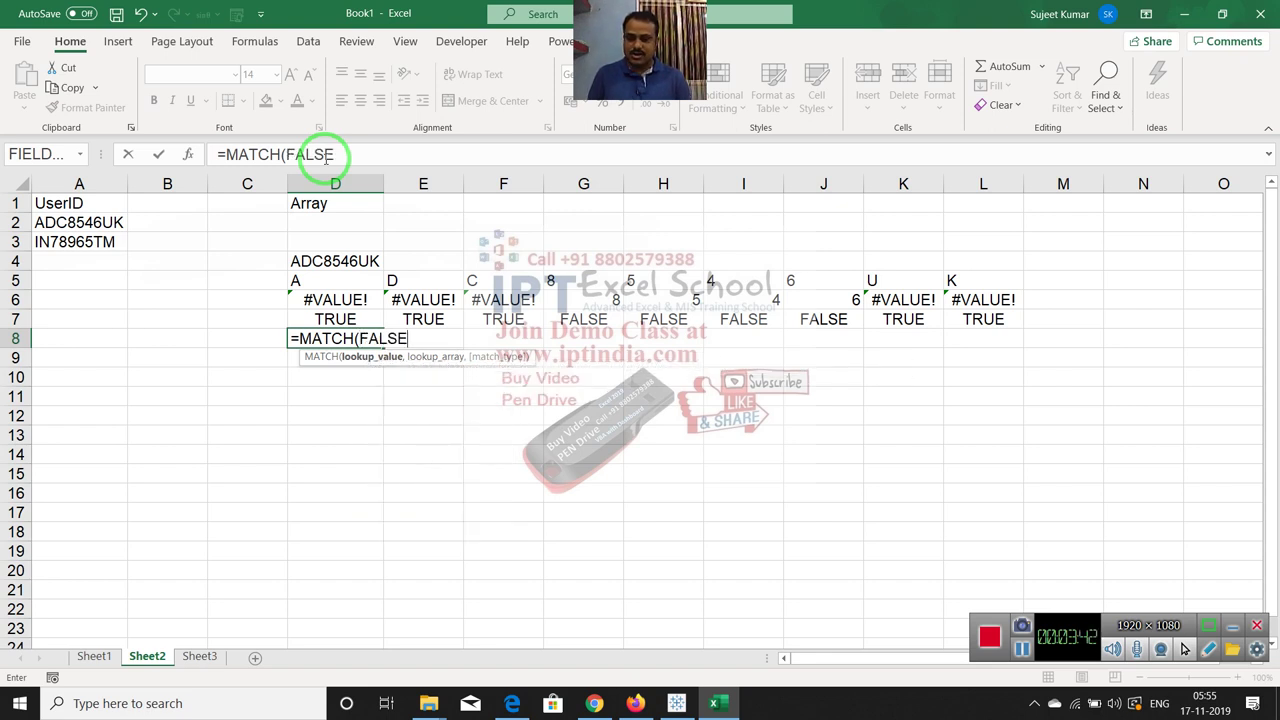
text(,)
key(Up)
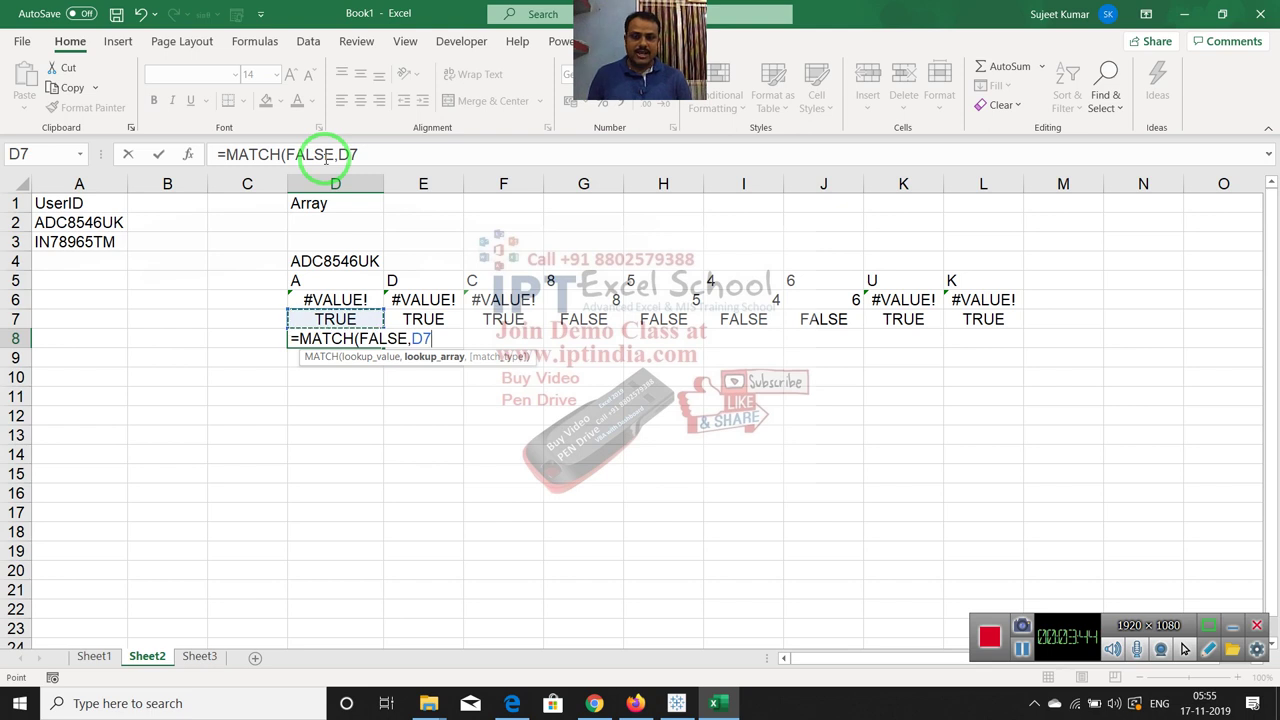
key(ctrl+shift+Right)
text(:L7,)
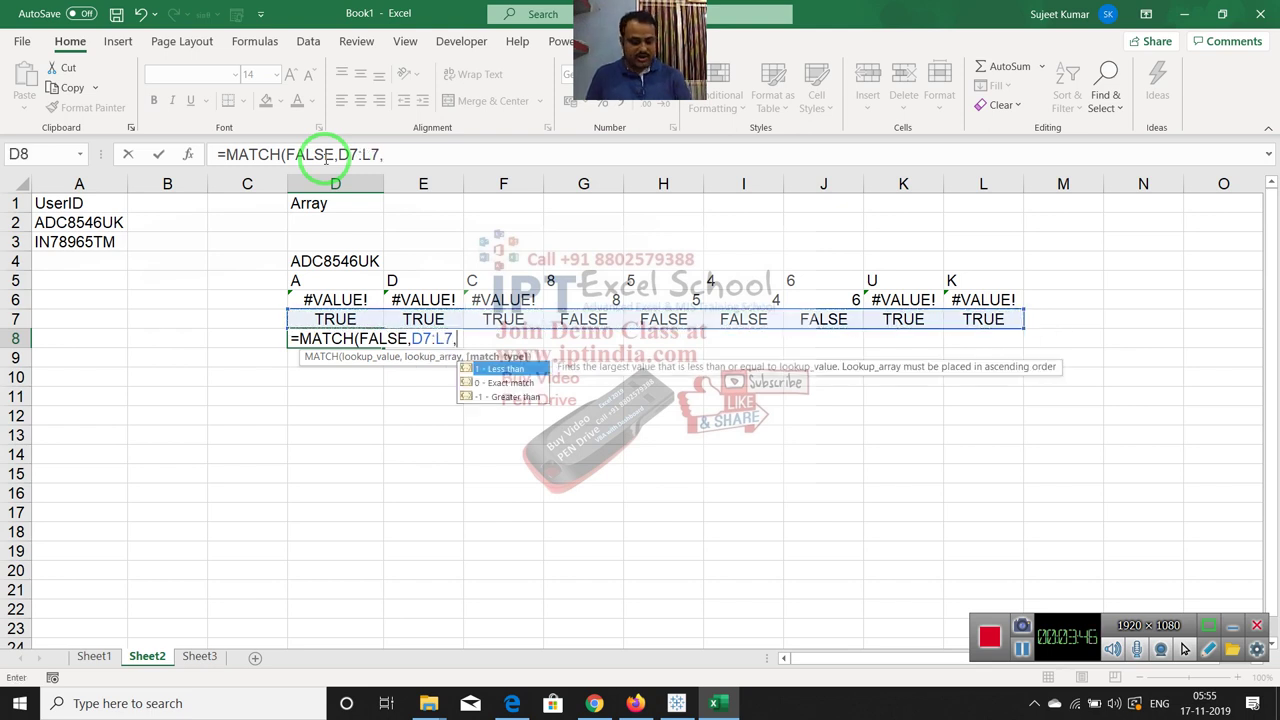
text(0))
key(Return)
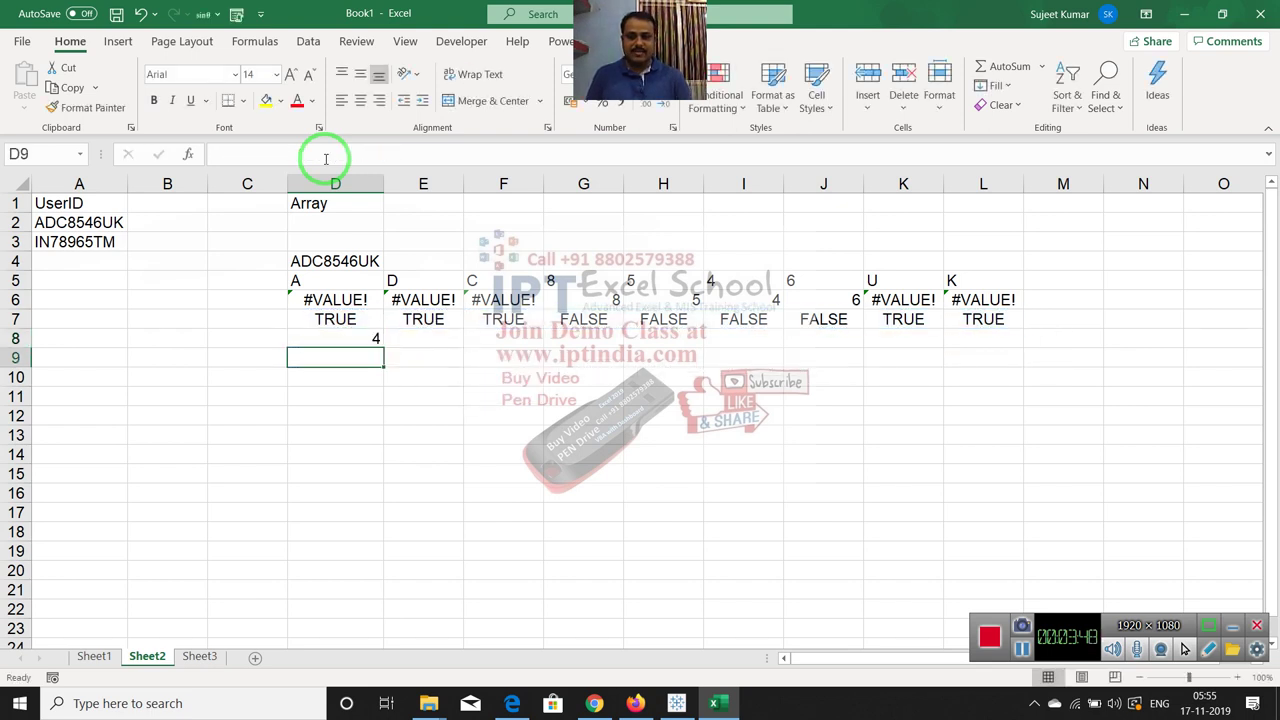
Check the D8 result and review the ISERROR formulas in row 7
key(Up)
key(Up)
key(Right)
key(Right)
key(Right)
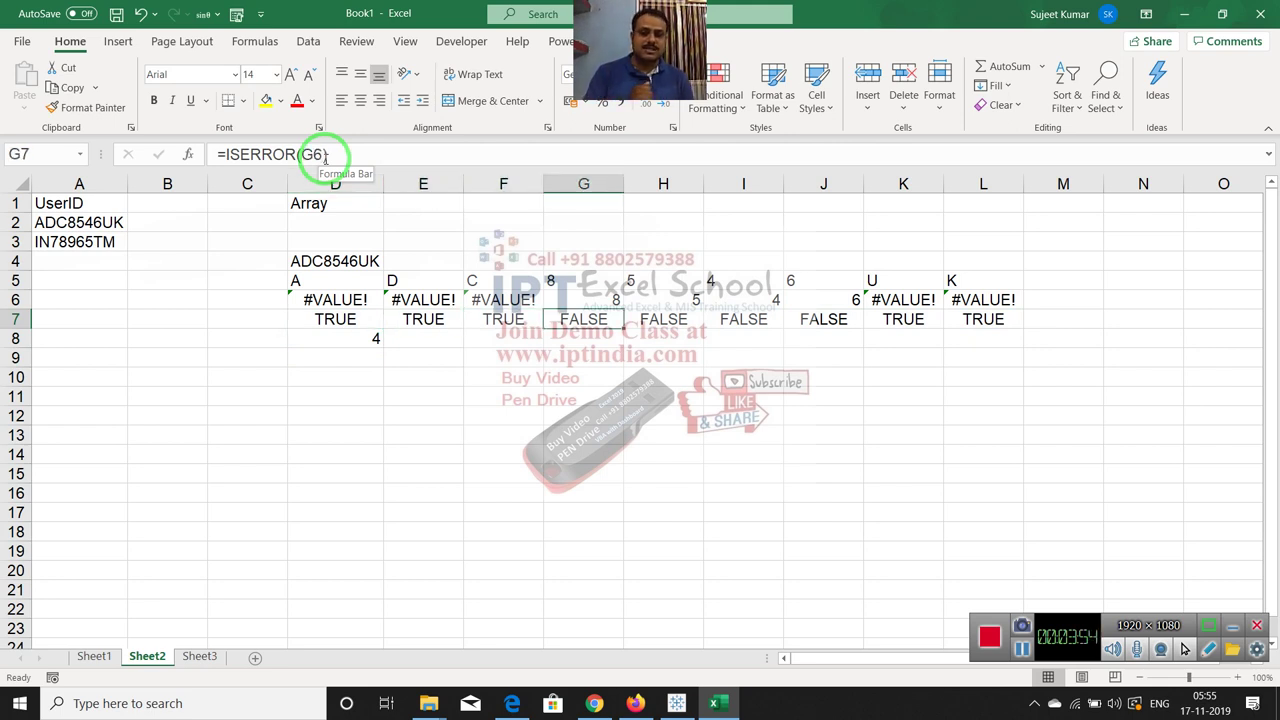
key(Down)
Start a COUNTIF over row 7 in E8, then abandon it
key(Left)
key(Left)
text(=)
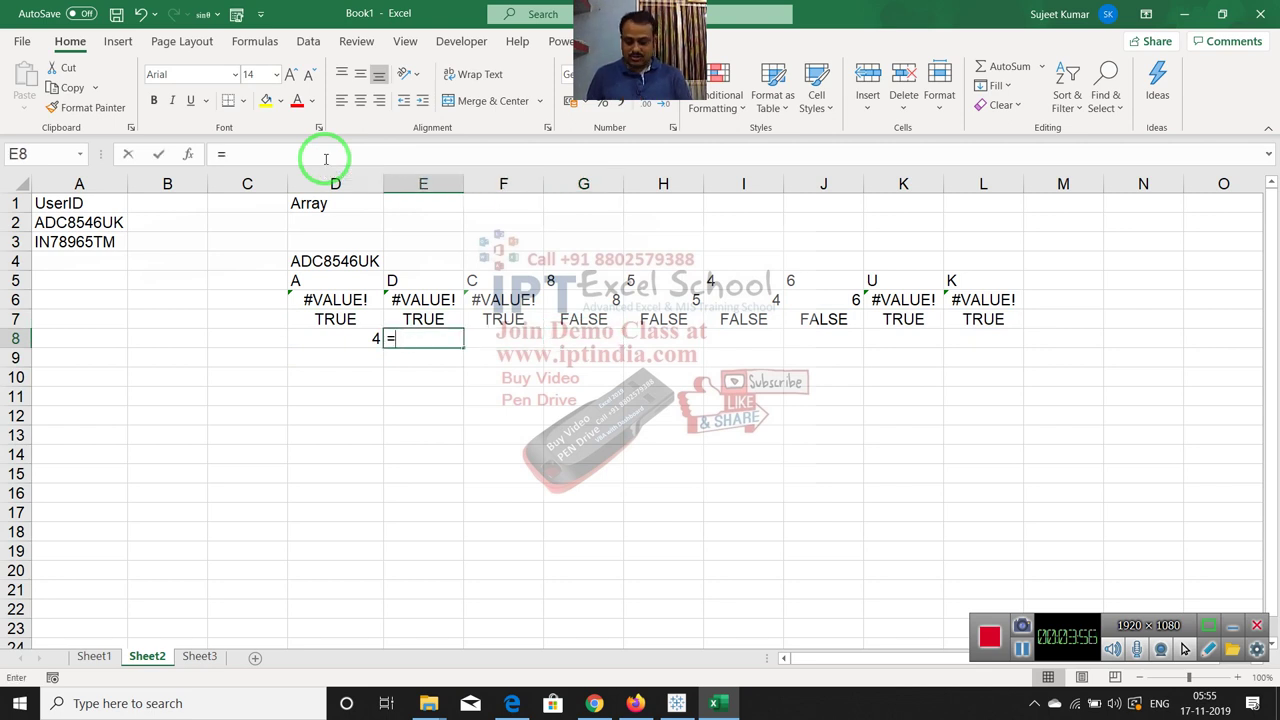
text(cou)
key(Down)
key(Down)
key(Down)
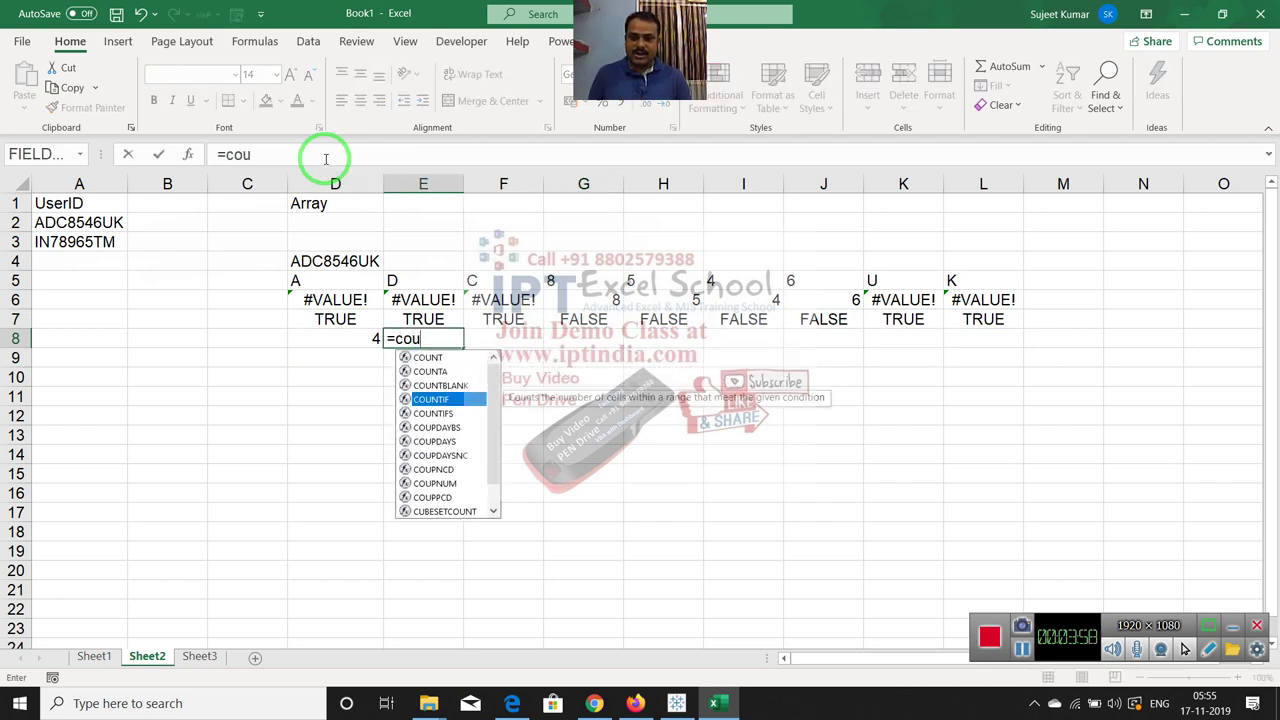
key(Tab)
key(Up)
key(Left)
key(shift+Right)
key(shift+Right)
key(shift+Right)
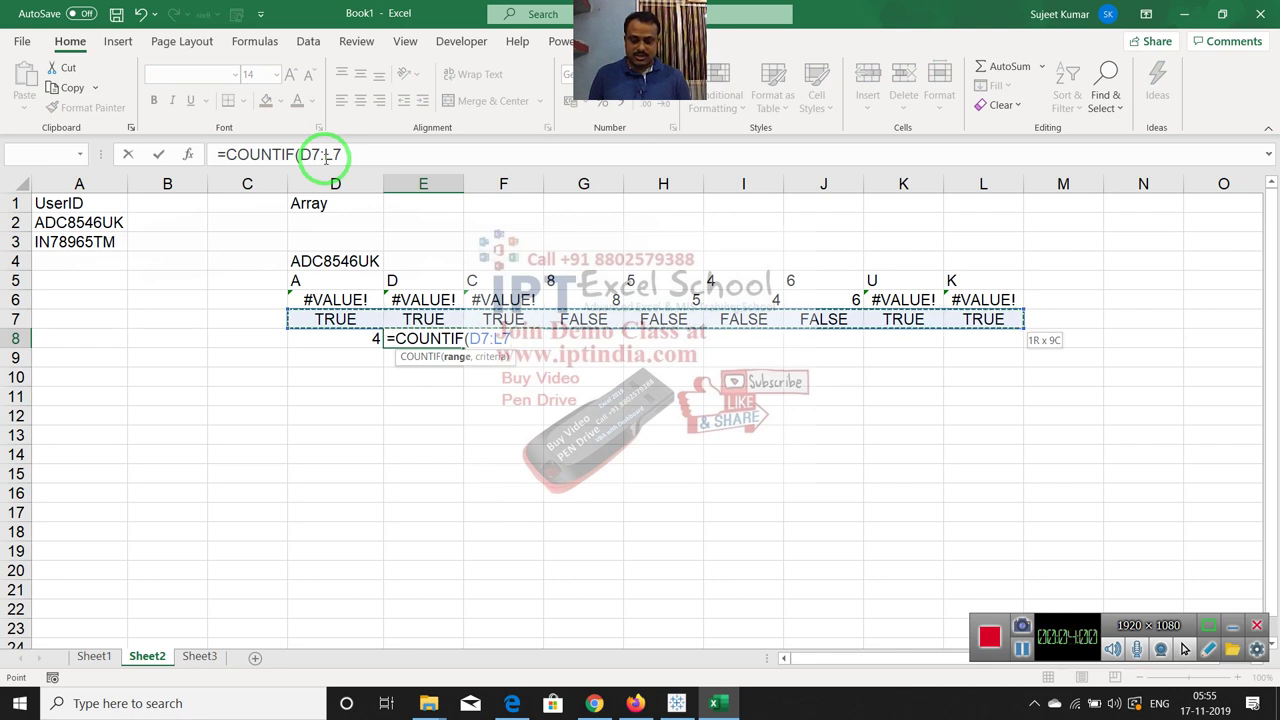
text(,)
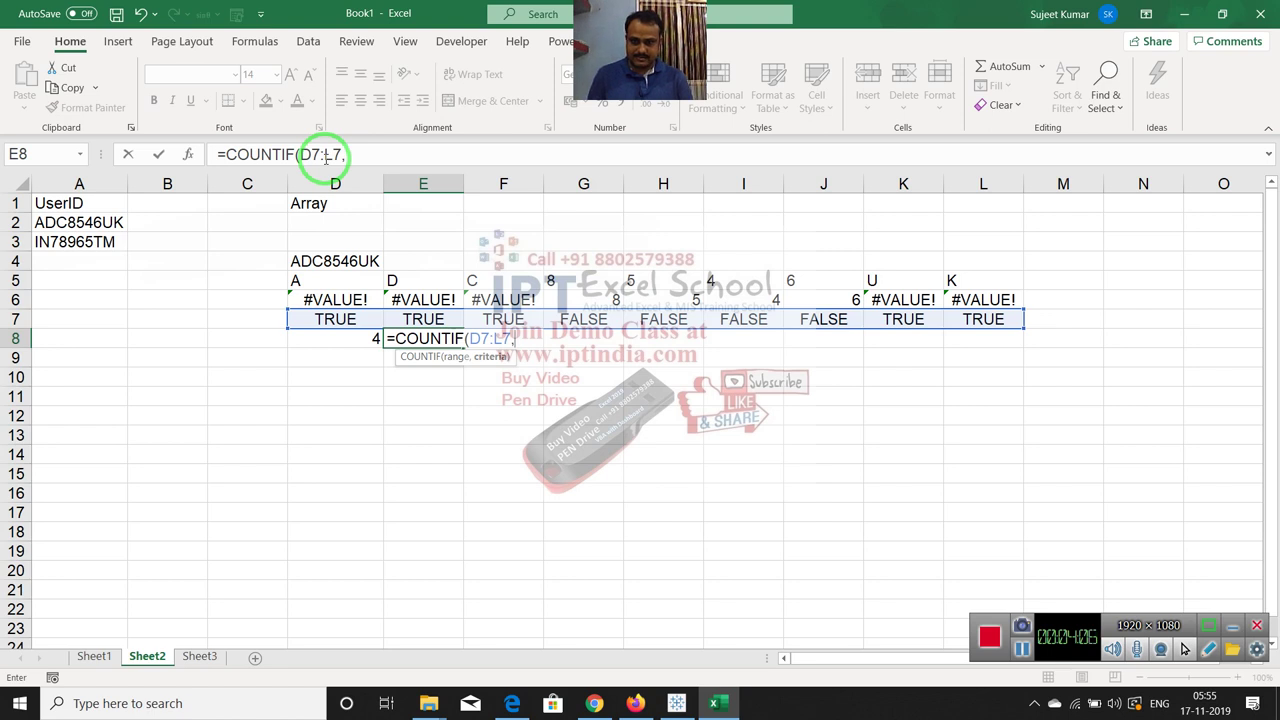
key(Escape)
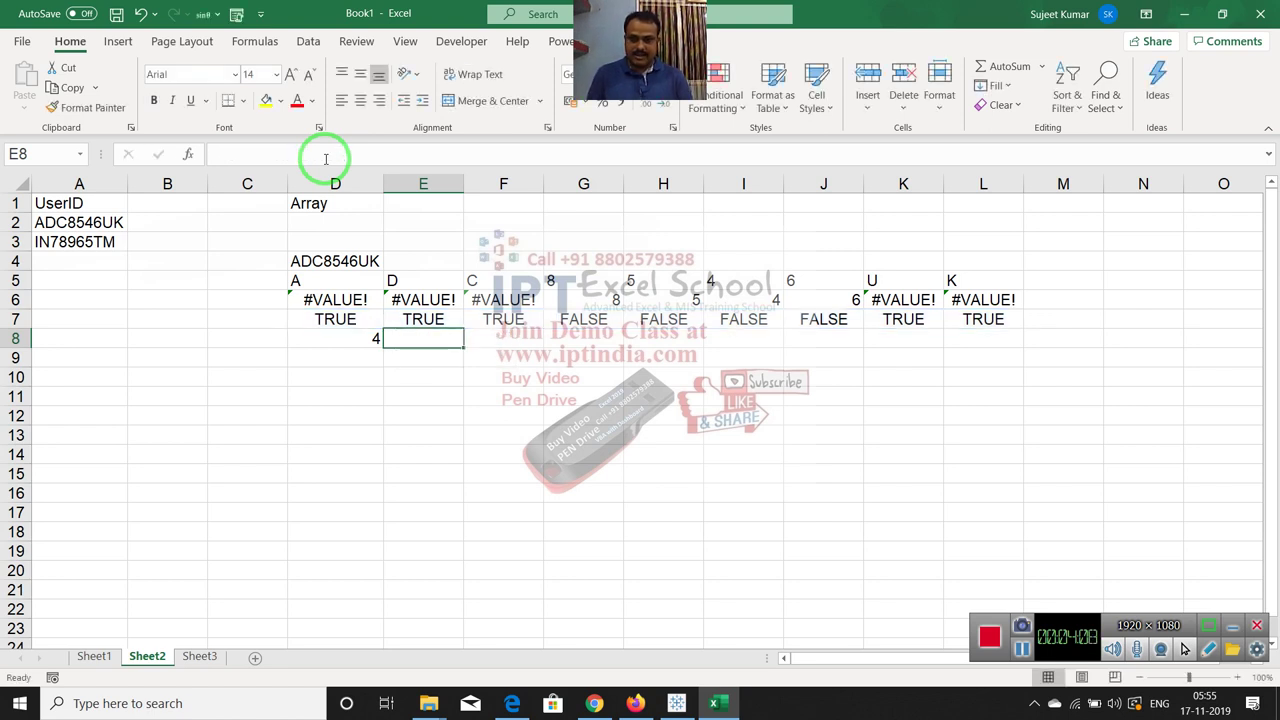
Try a COUNTA over D6:L6 in E8, then delete it
text(=cou)
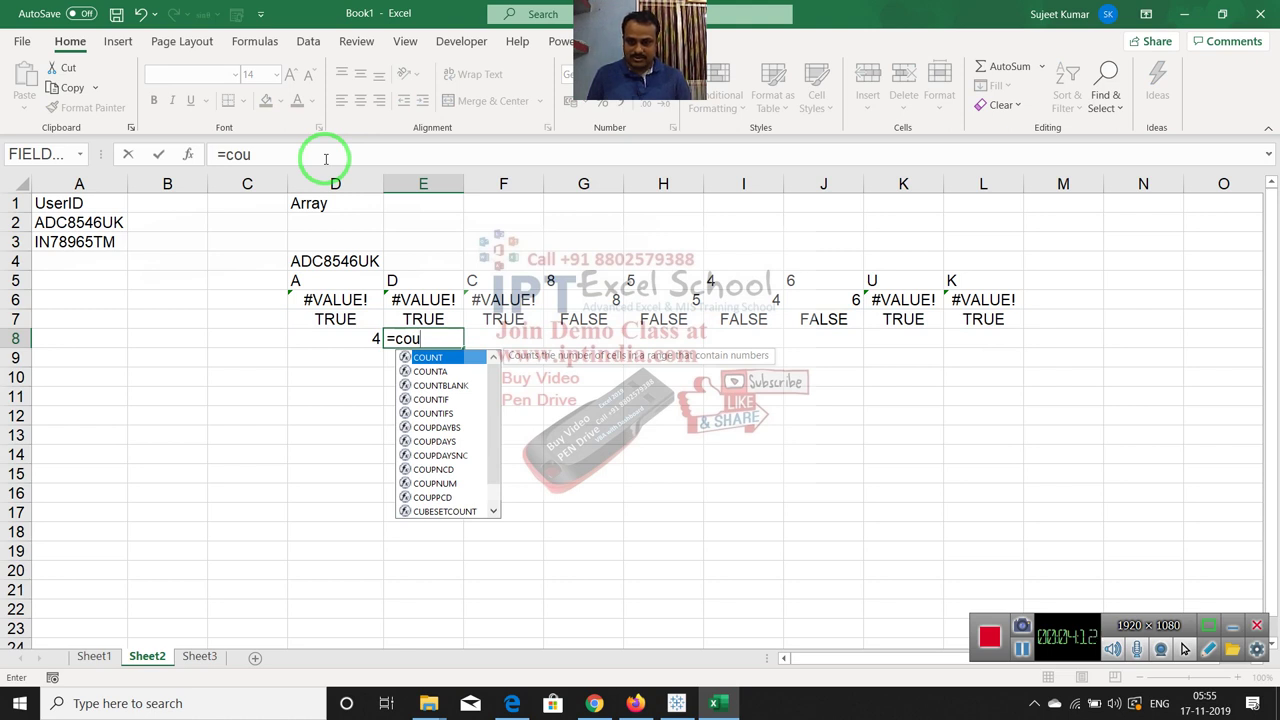
key(Down)
key(Tab)
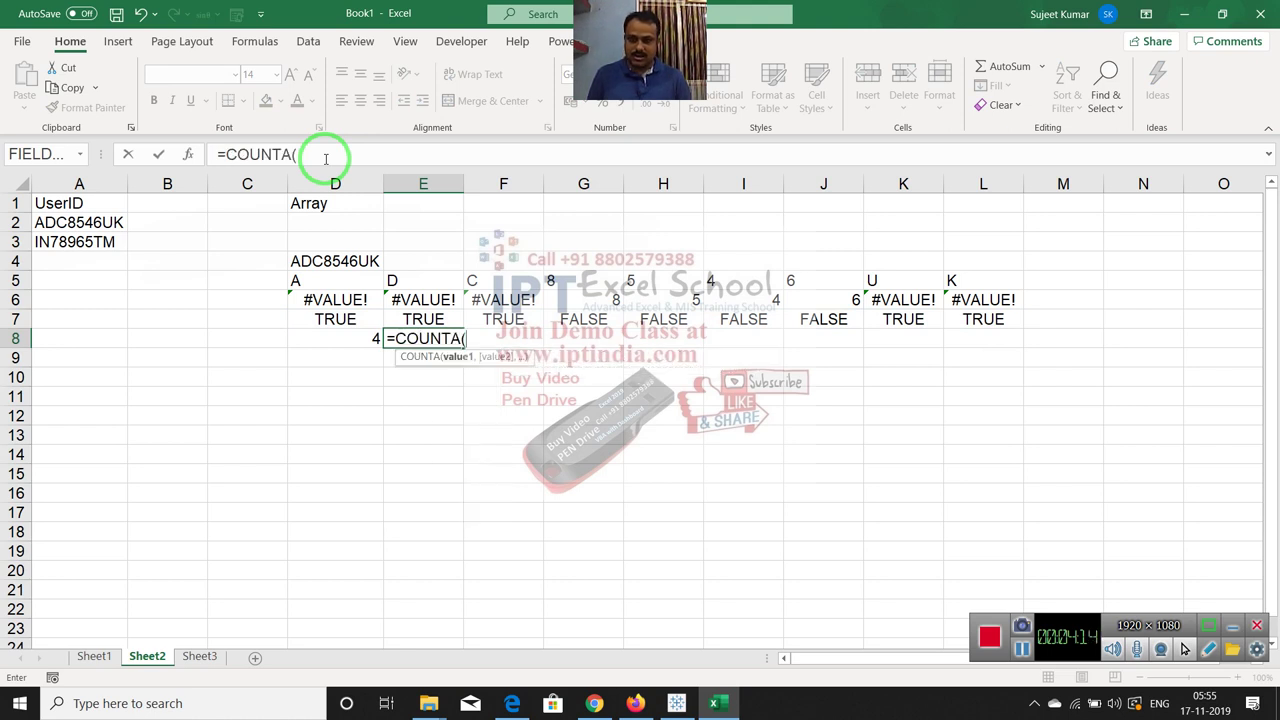
key(Up)
key(Up)
key(Left)
key(ctrl+shift+Right)
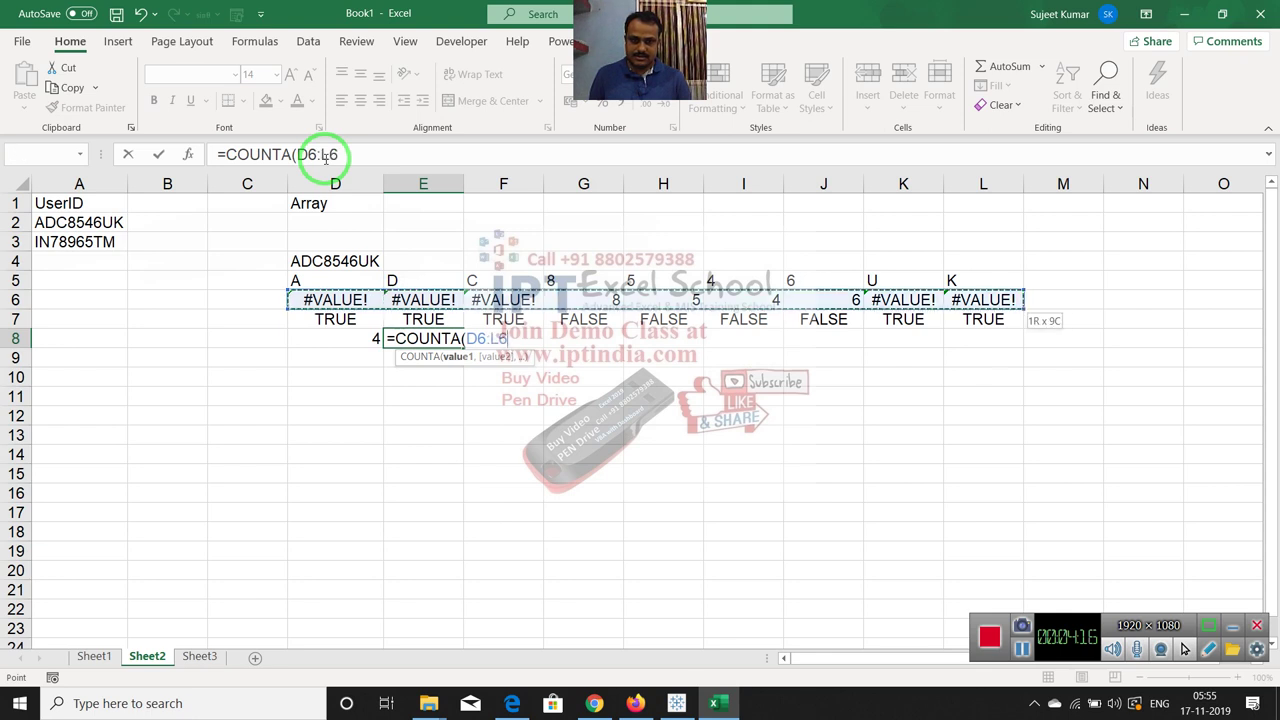
key(Return)
key(Up)
key(Delete)
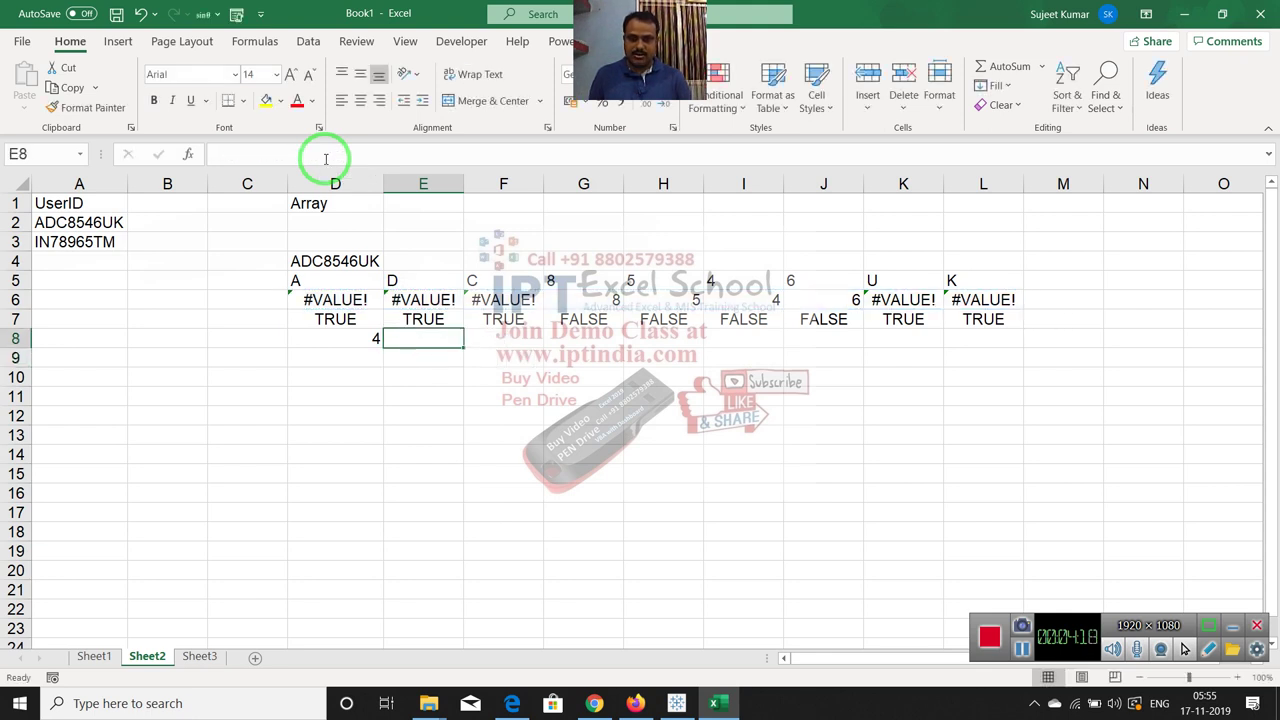
Enter =COUNT(D6:L6) in E8, counting 4 digits
text(=cou)
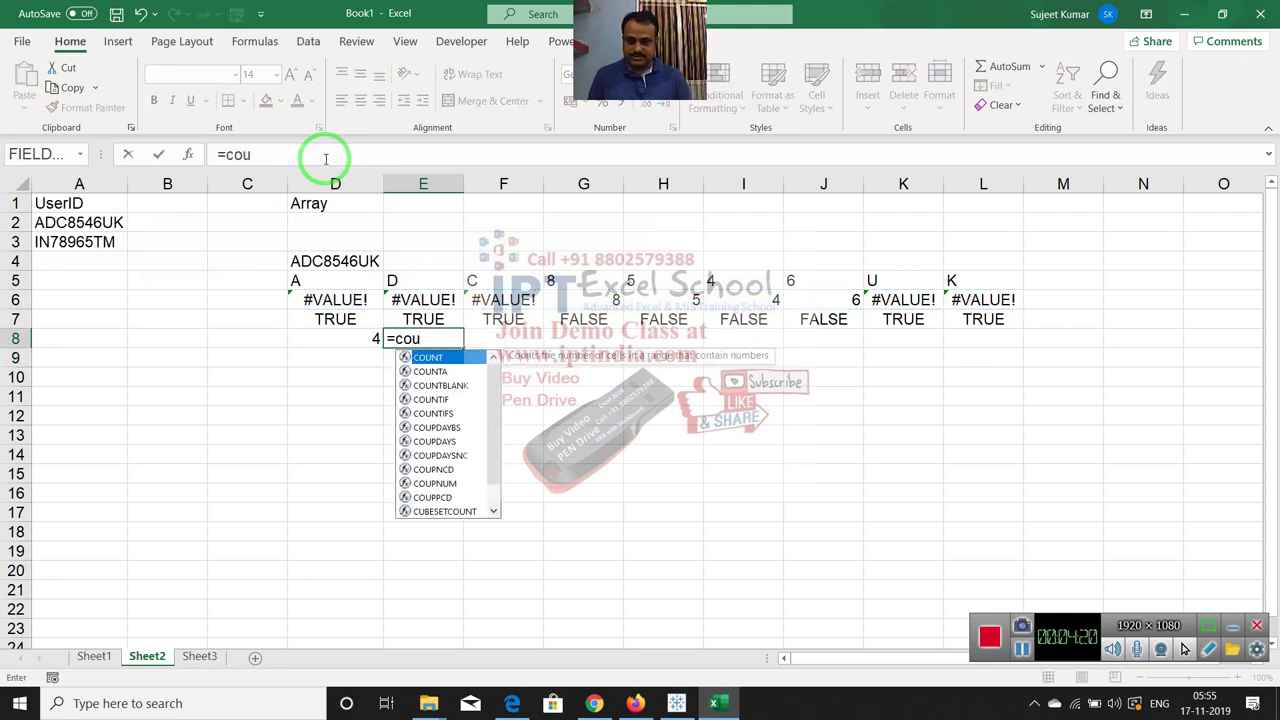
key(Tab)
key(Up)
key(Up)
key(Left)
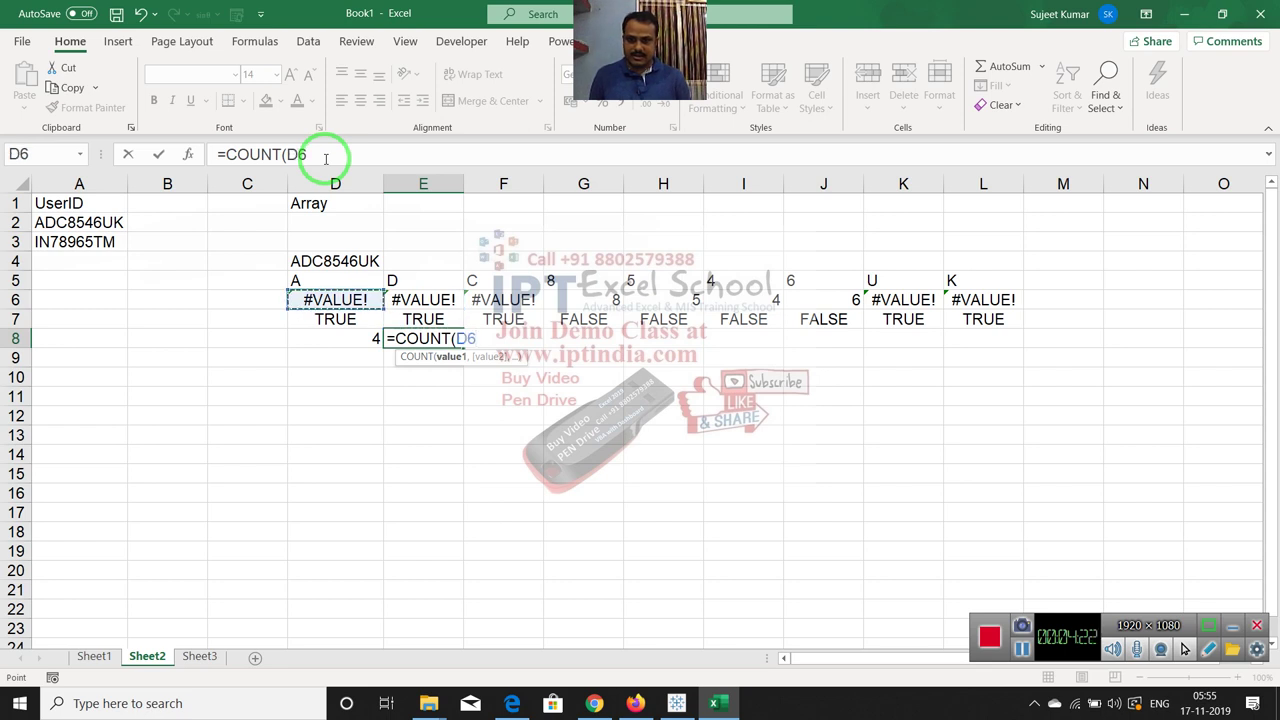
key(ctrl+shift+Right)
key(Return)
key(Up)
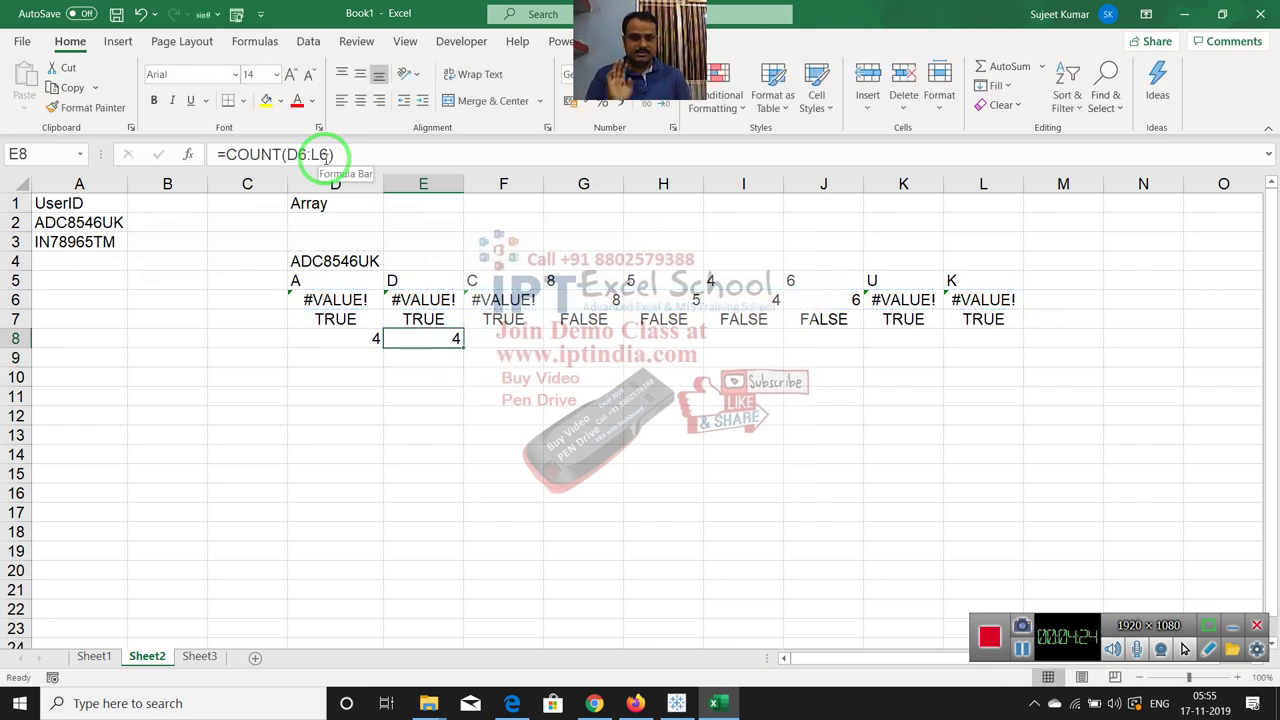
Review the digits in G6:J6 and the ISERROR formula in G7, then return to E8
key(Up)
key(Right)
key(Up)
key(Up)
key(Right)
key(Down)
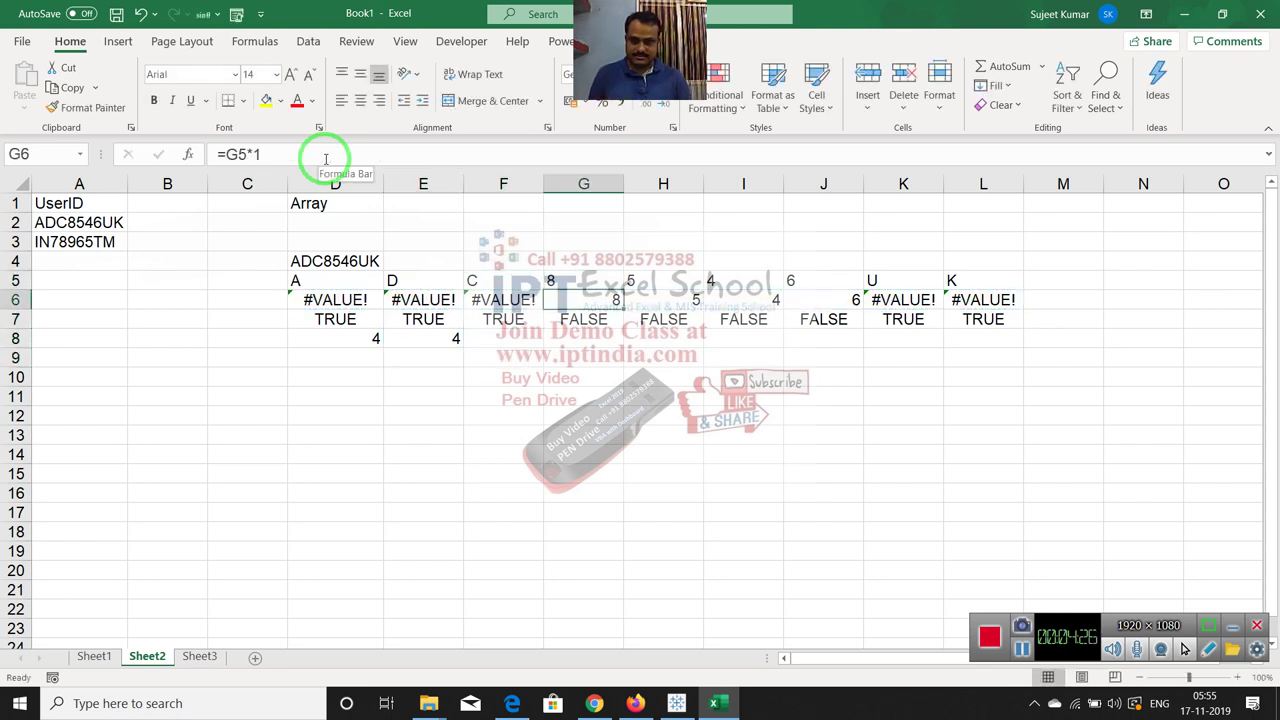
key(shift+Right)
key(shift+Right)
key(shift+Right)
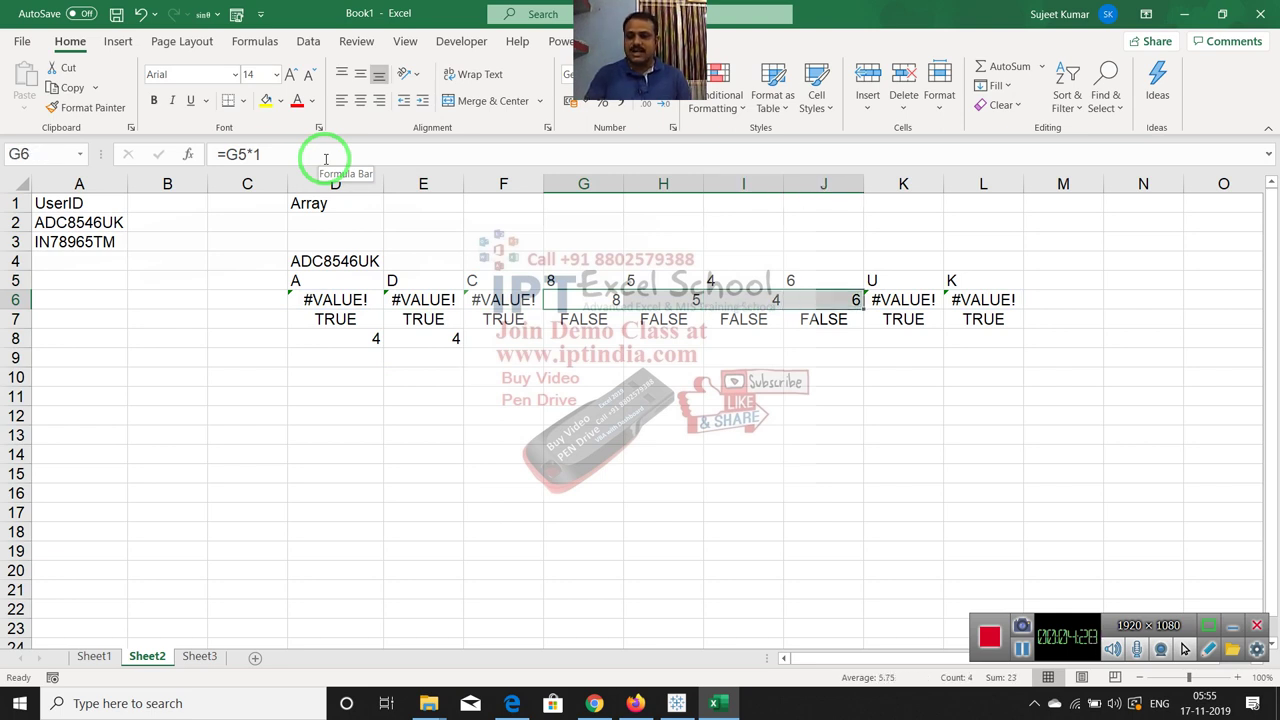
key(Down)
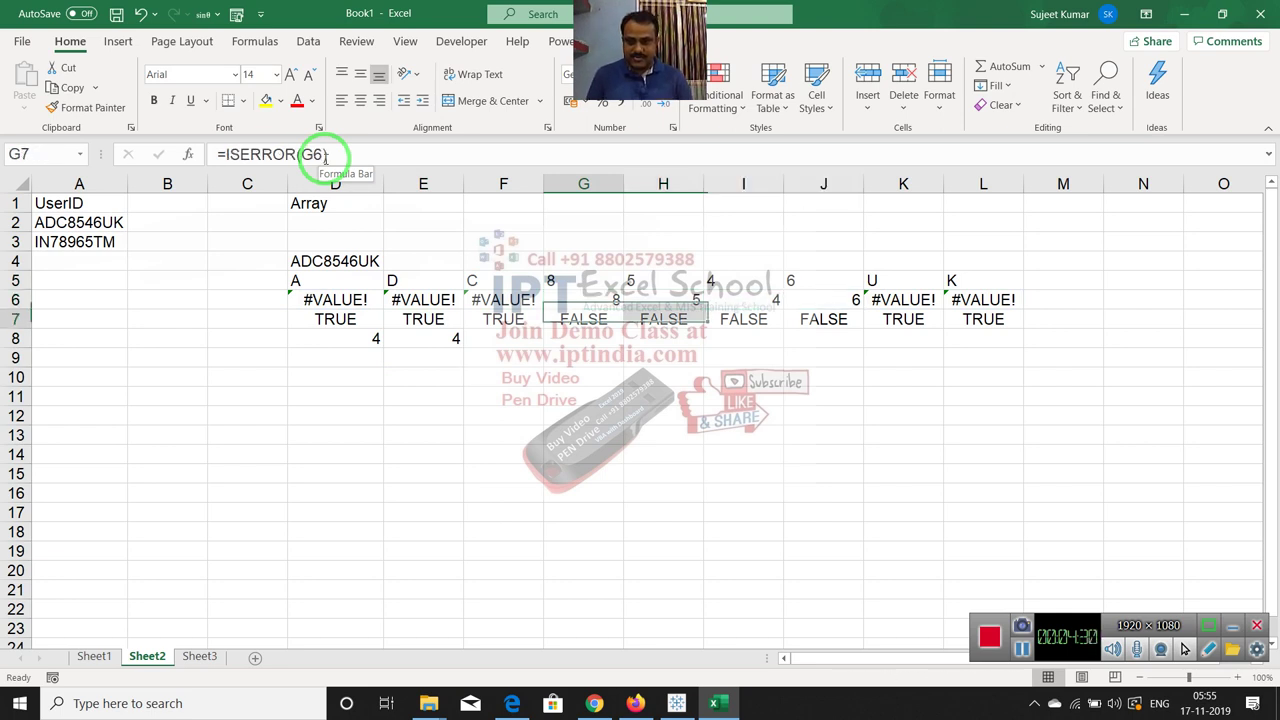
key(Down)
key(Left)
key(Left)
key(Down)
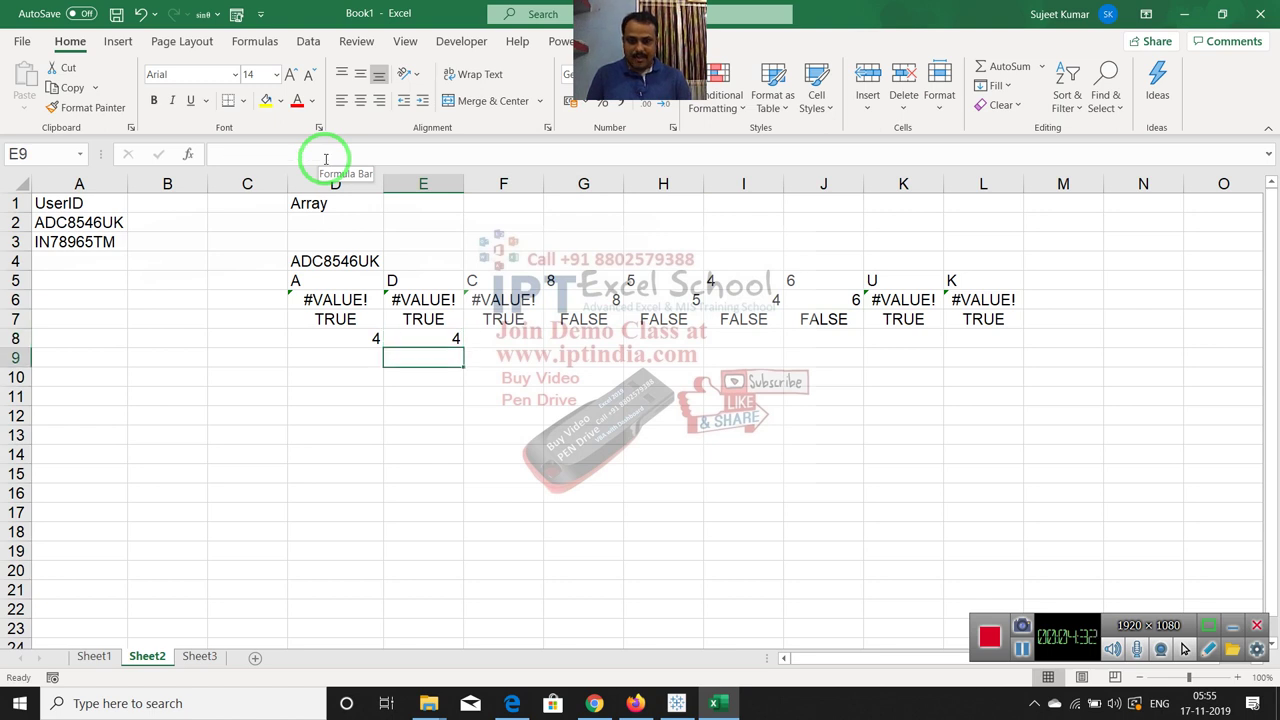
key(Up)
Enter =MID(D4,D8,E8) in F8, extracting the digits 8546
key(Right)
text(=m)
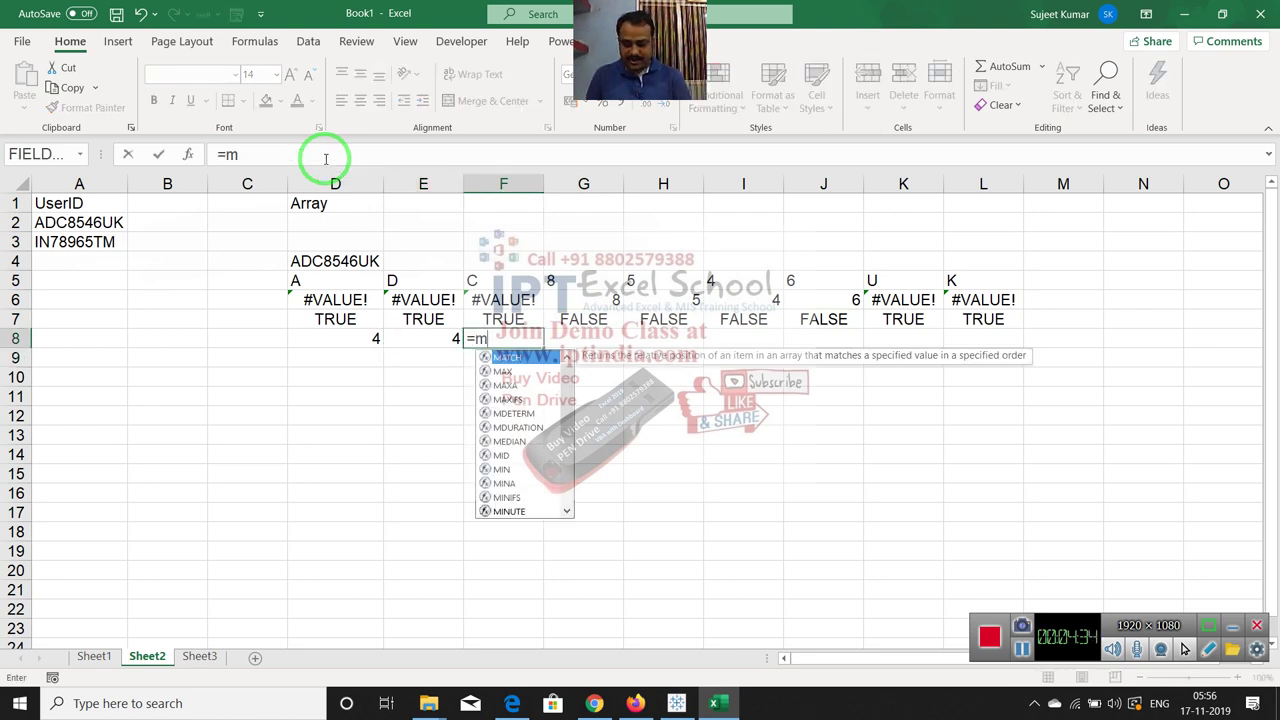
text(id)
key(Tab)
key(Up)
key(Up)
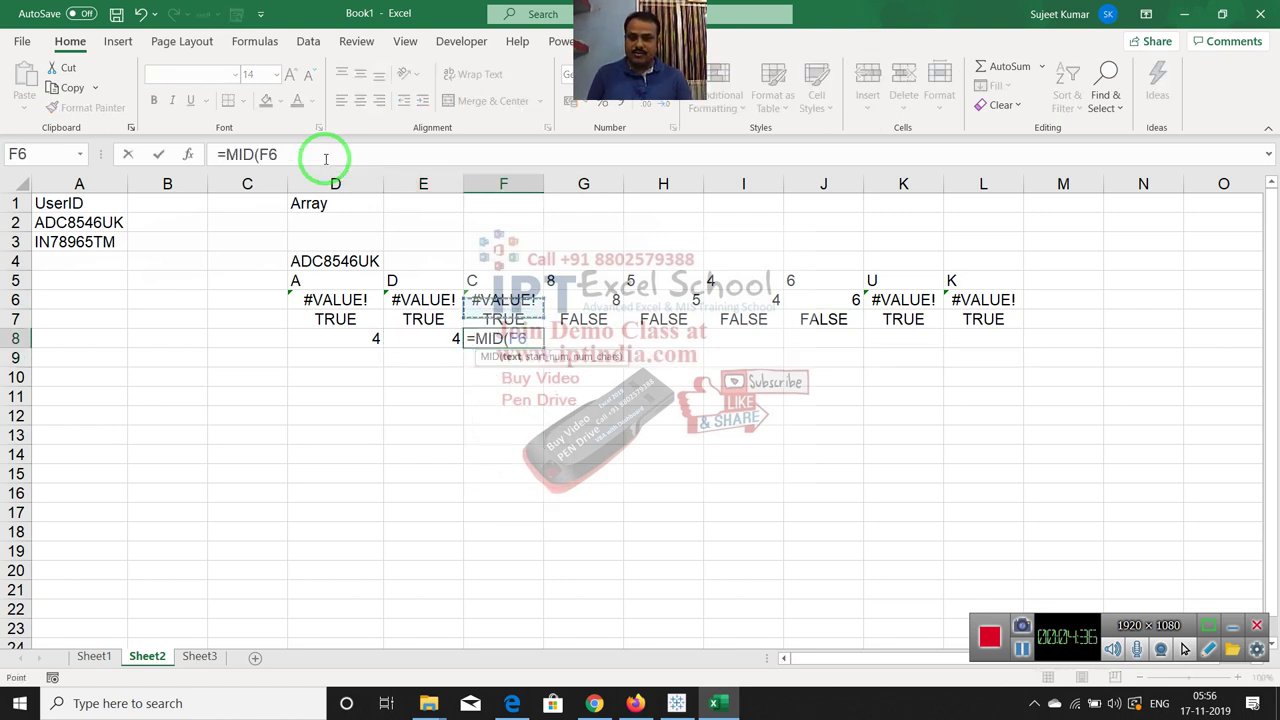
key(Up)
key(Up)
key(Left)
key(Left)
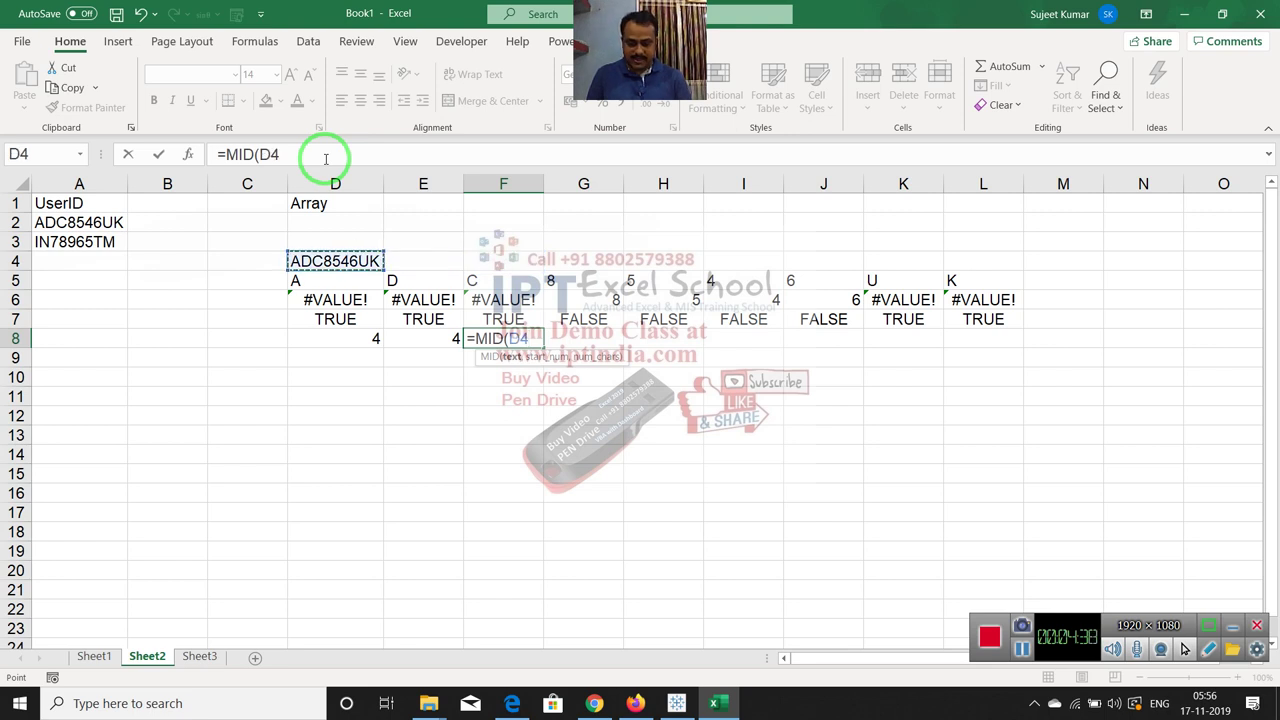
text(,)
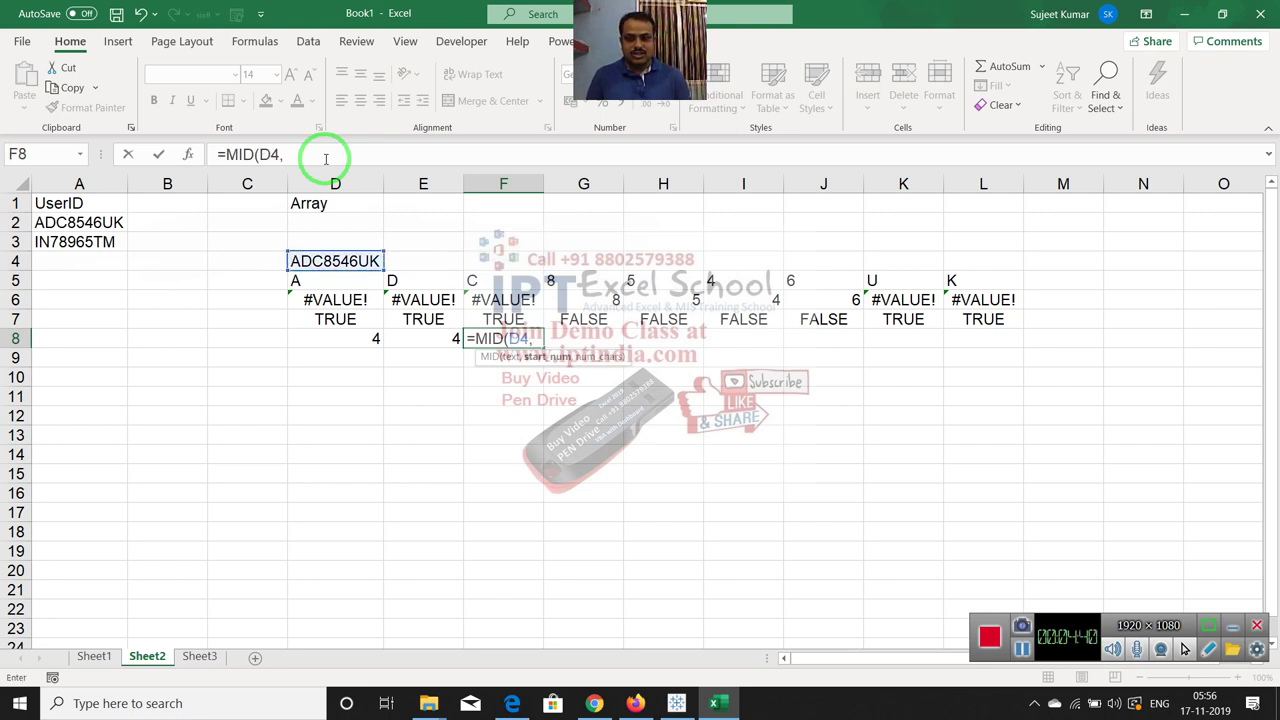
key(Left)
key(Left)
key(Right)
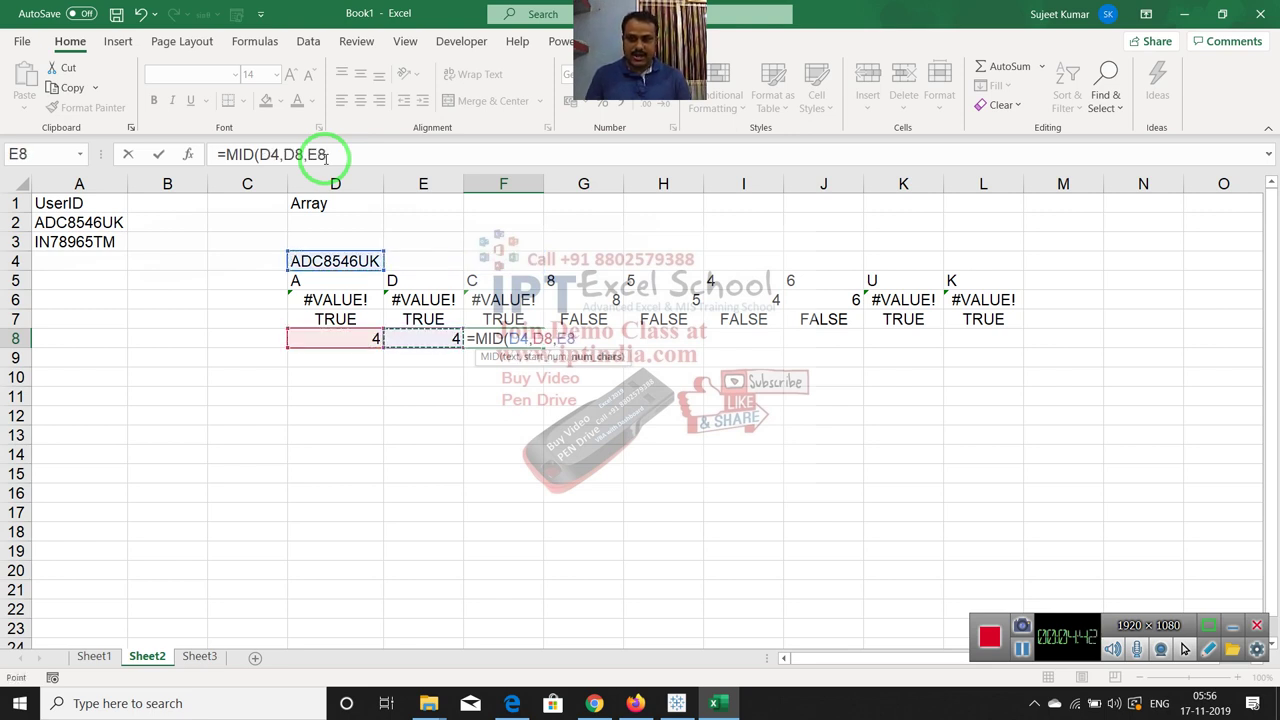
key(Return)
key(Up)
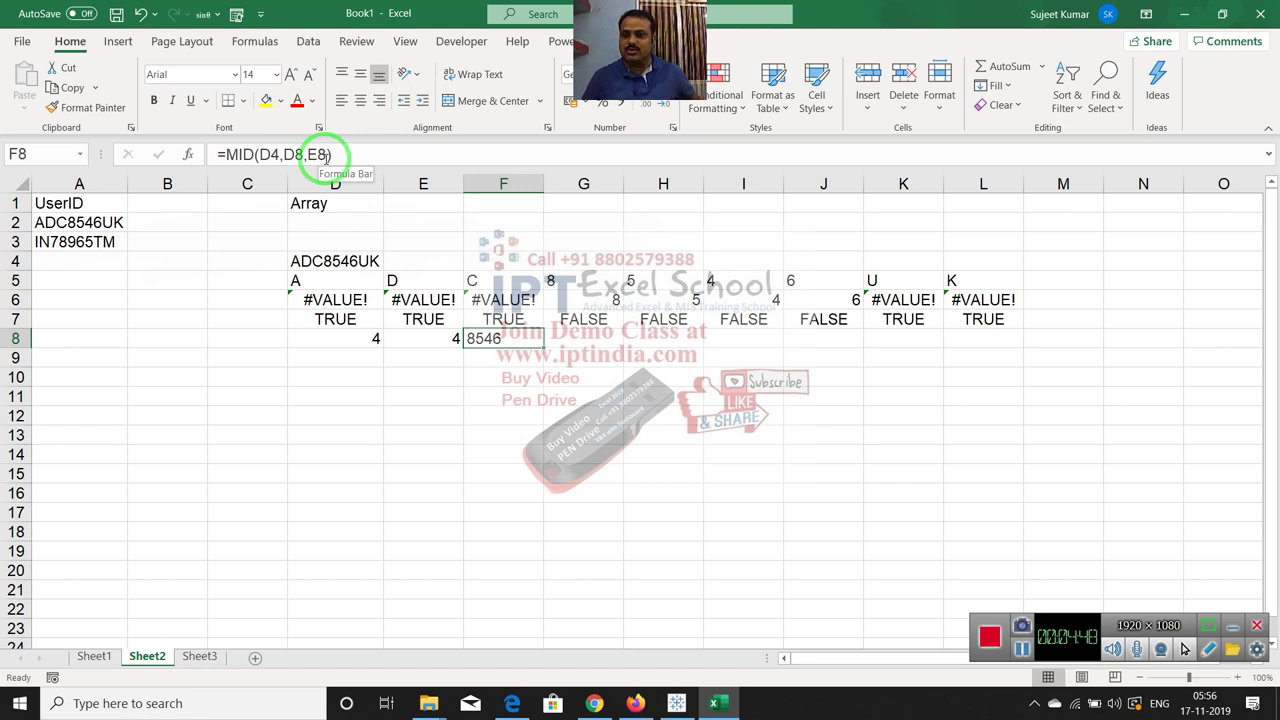
click(134, 222)
Begin B2's formula as =MID(A2,MATCH(FALSE,ISERROR(MID(, picking MID, MATCH and ISERROR from autocomplete
text(=m)
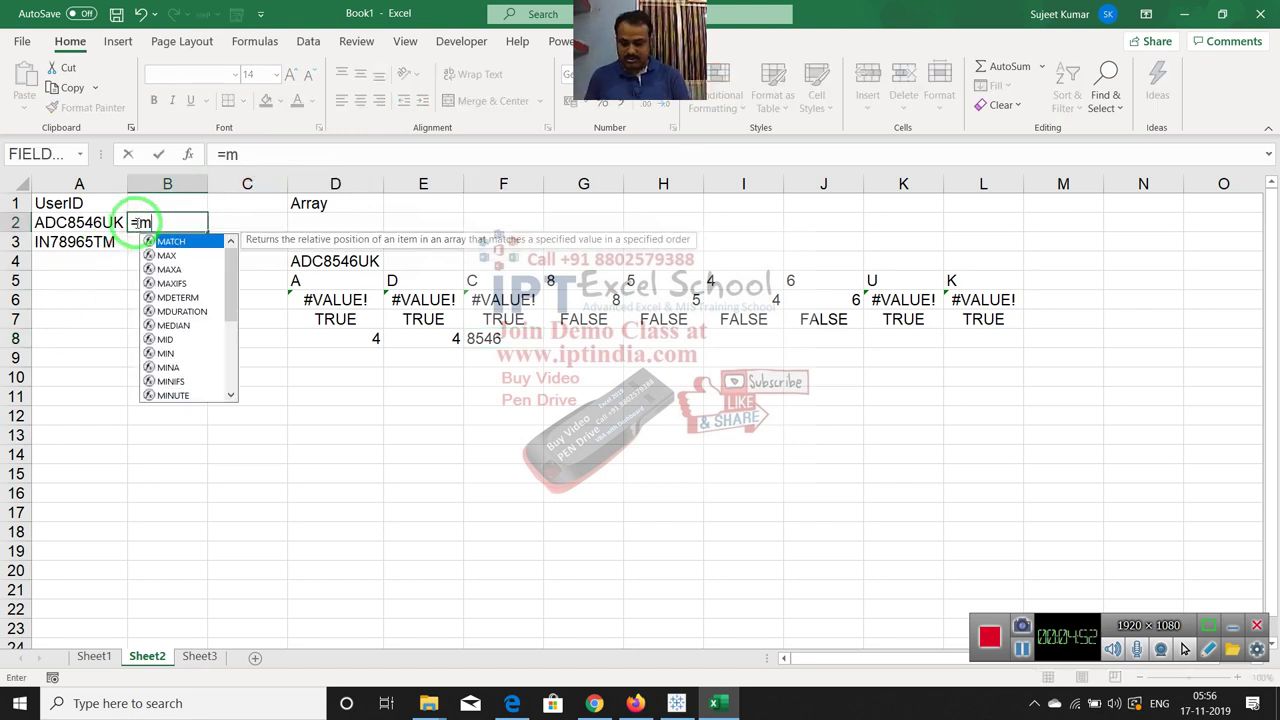
text(id)
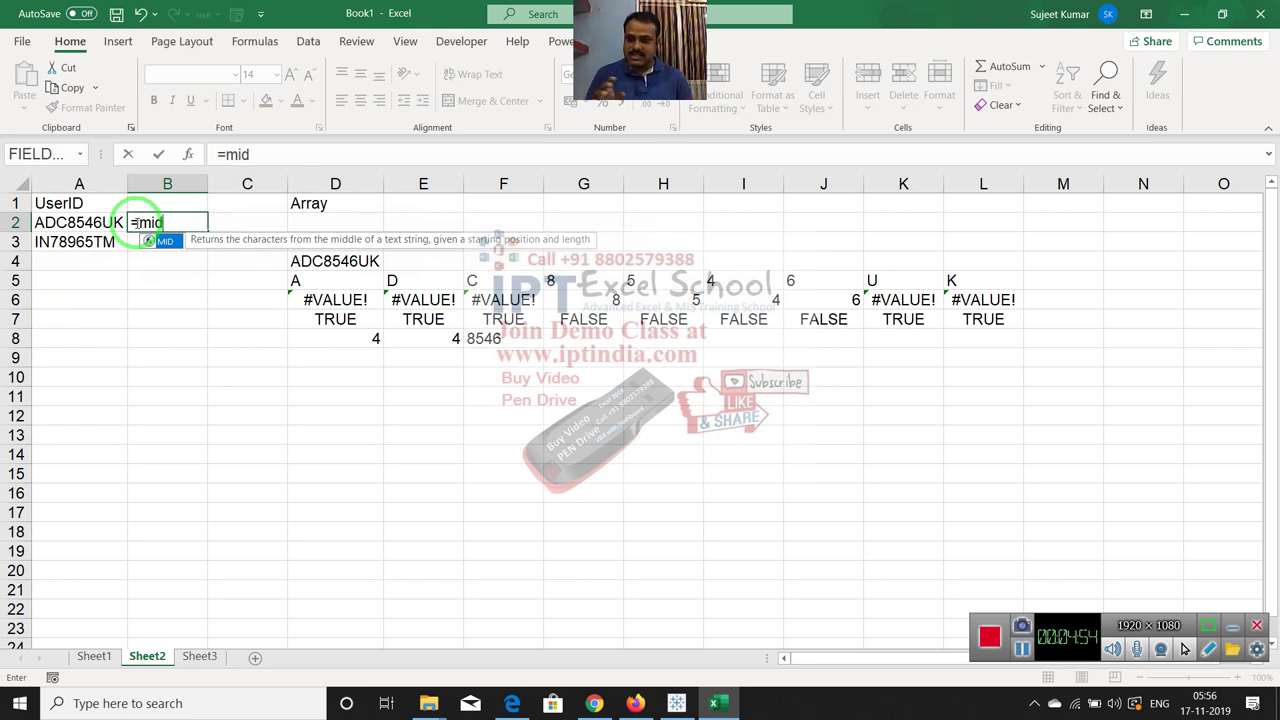
key(Tab)
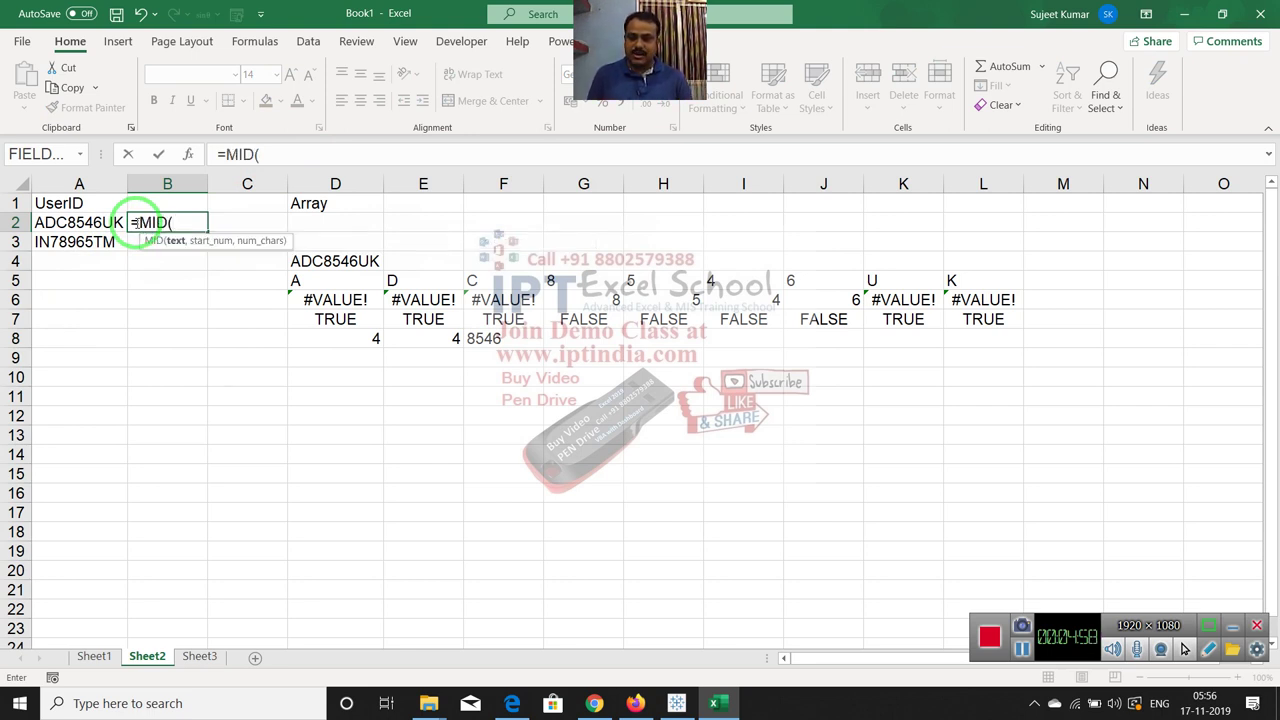
key(Left)
text(,)
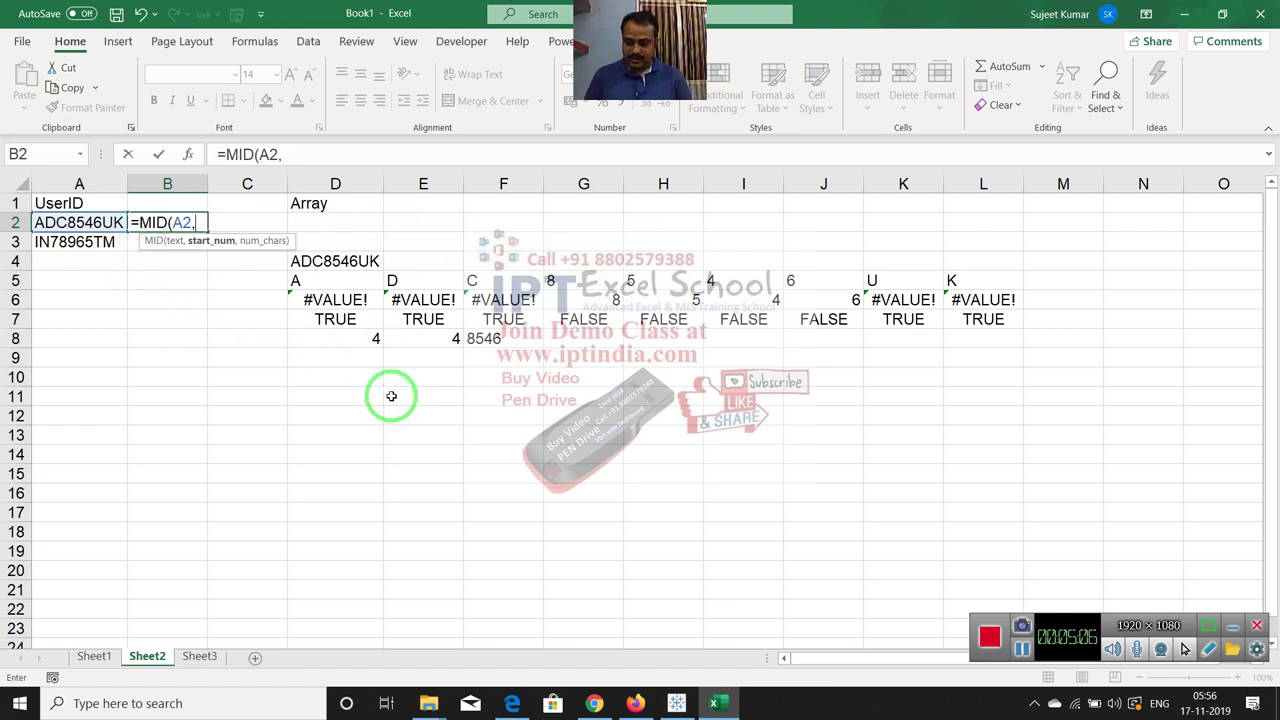
text(mat)
key(Tab)
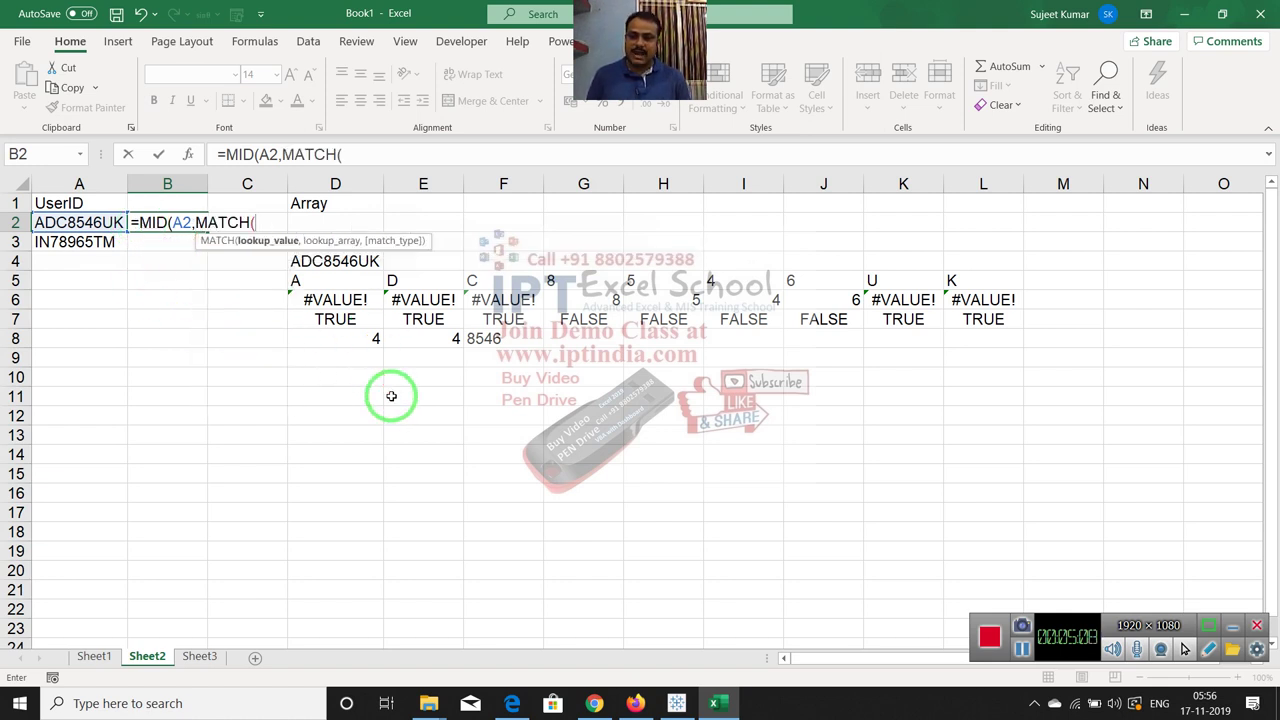
text(FALS)
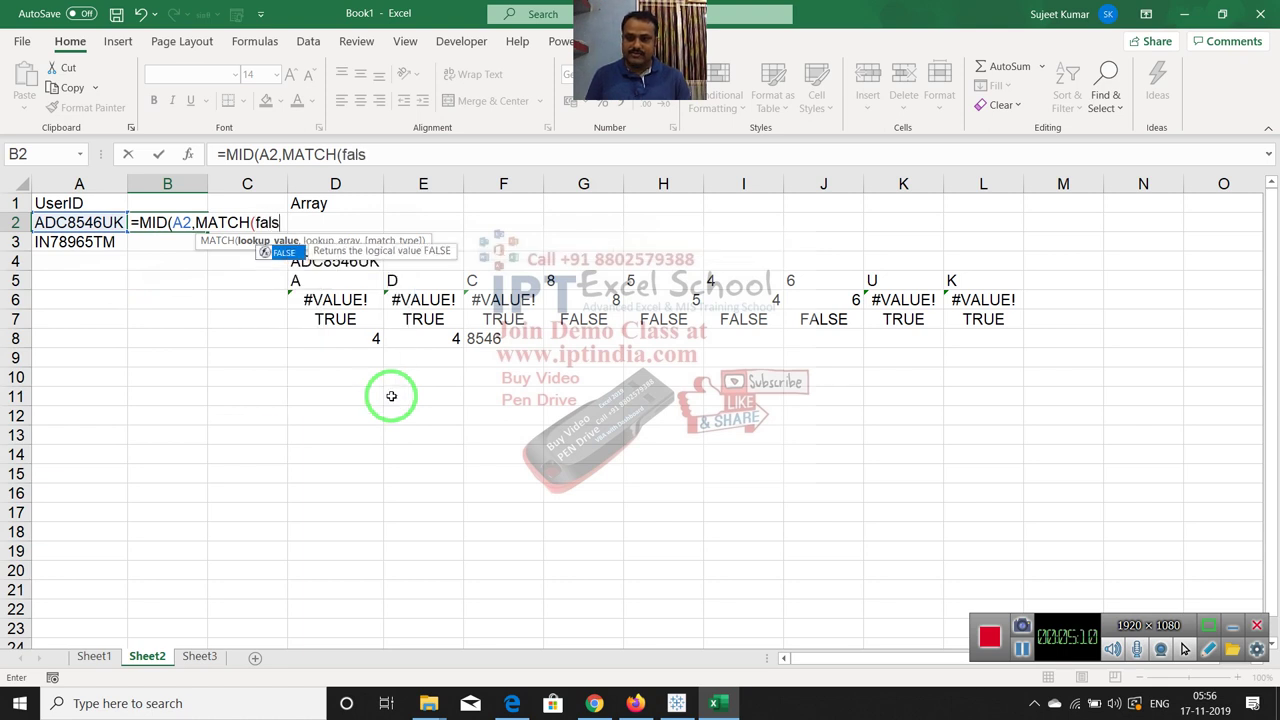
text(E,)
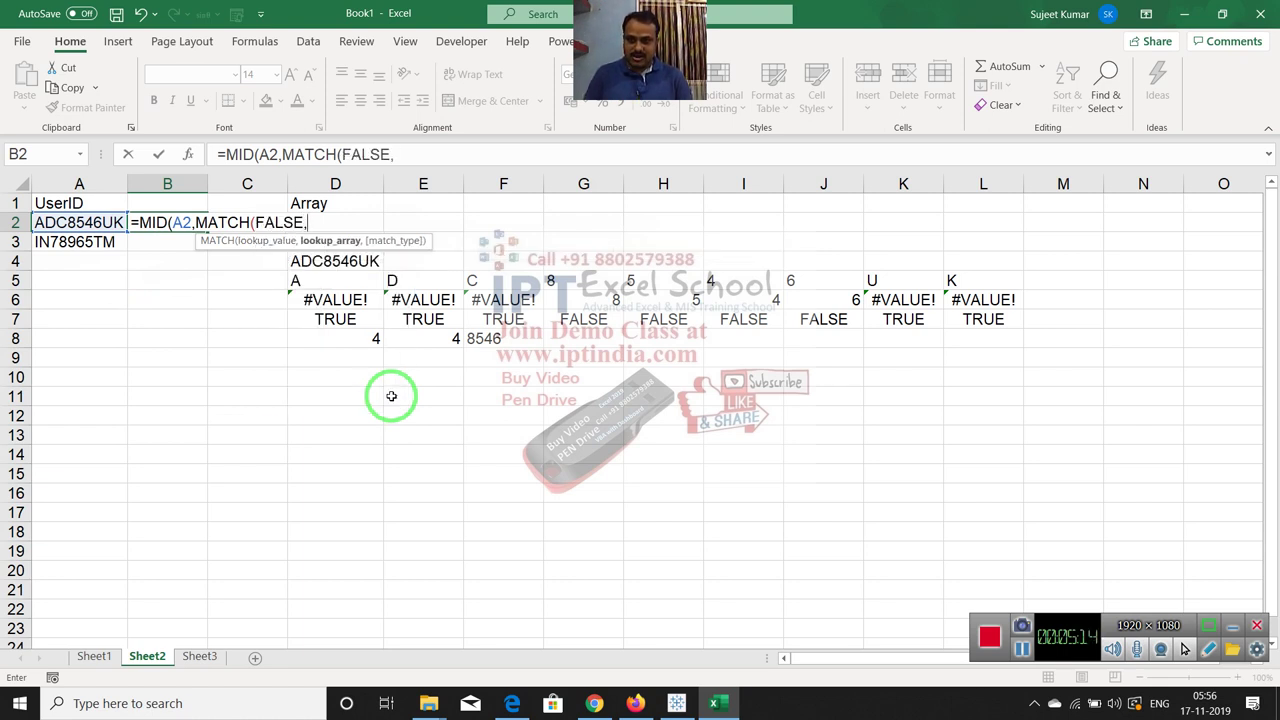
text(is)
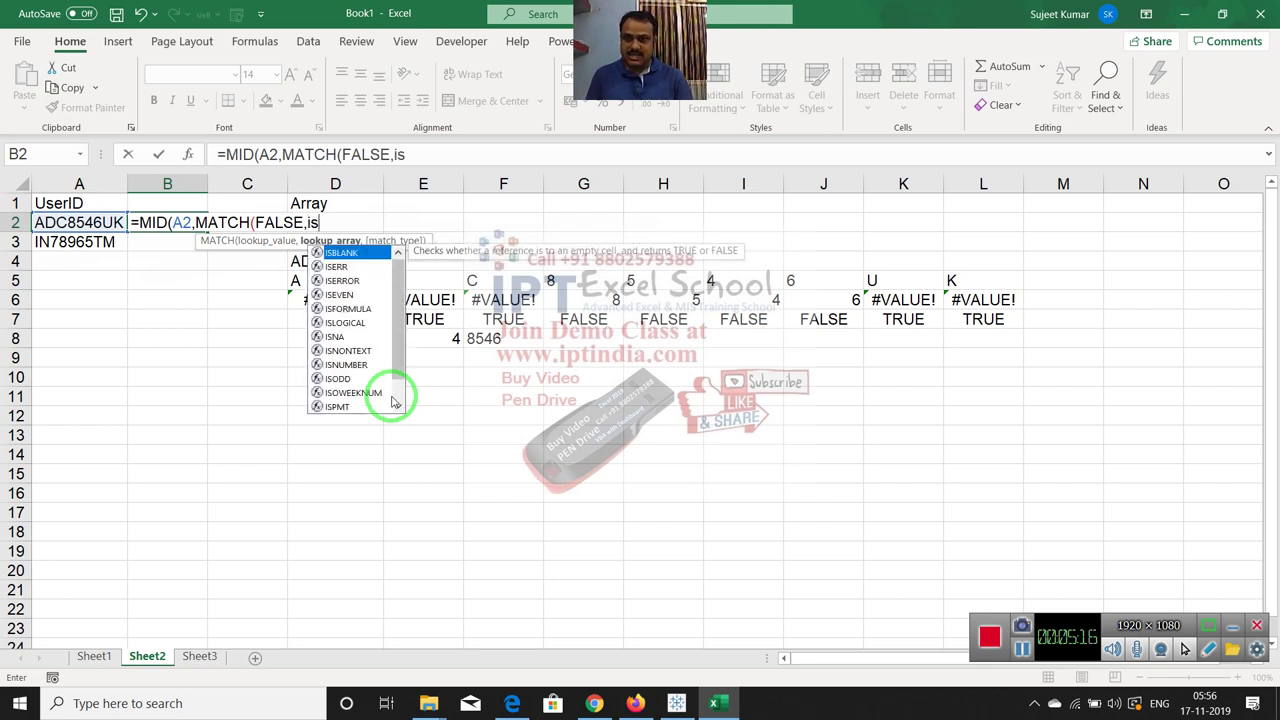
key(Down)
key(Down)
key(Tab)
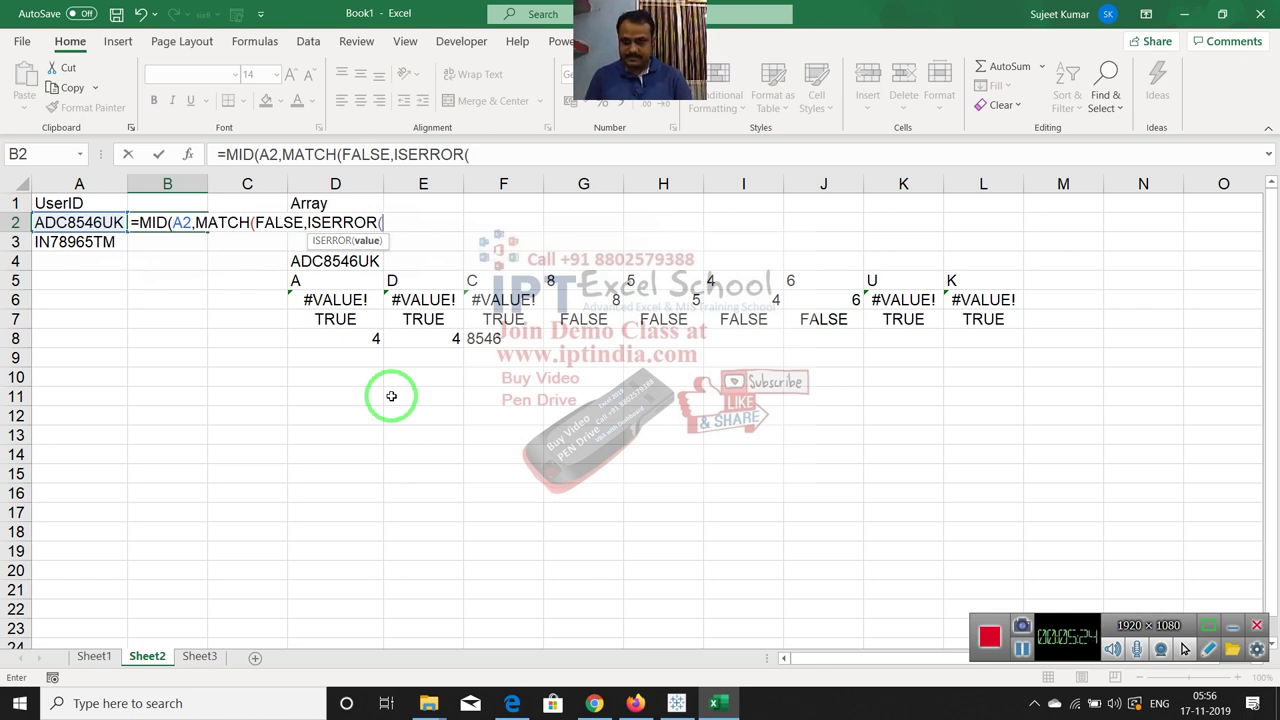
text(mi)
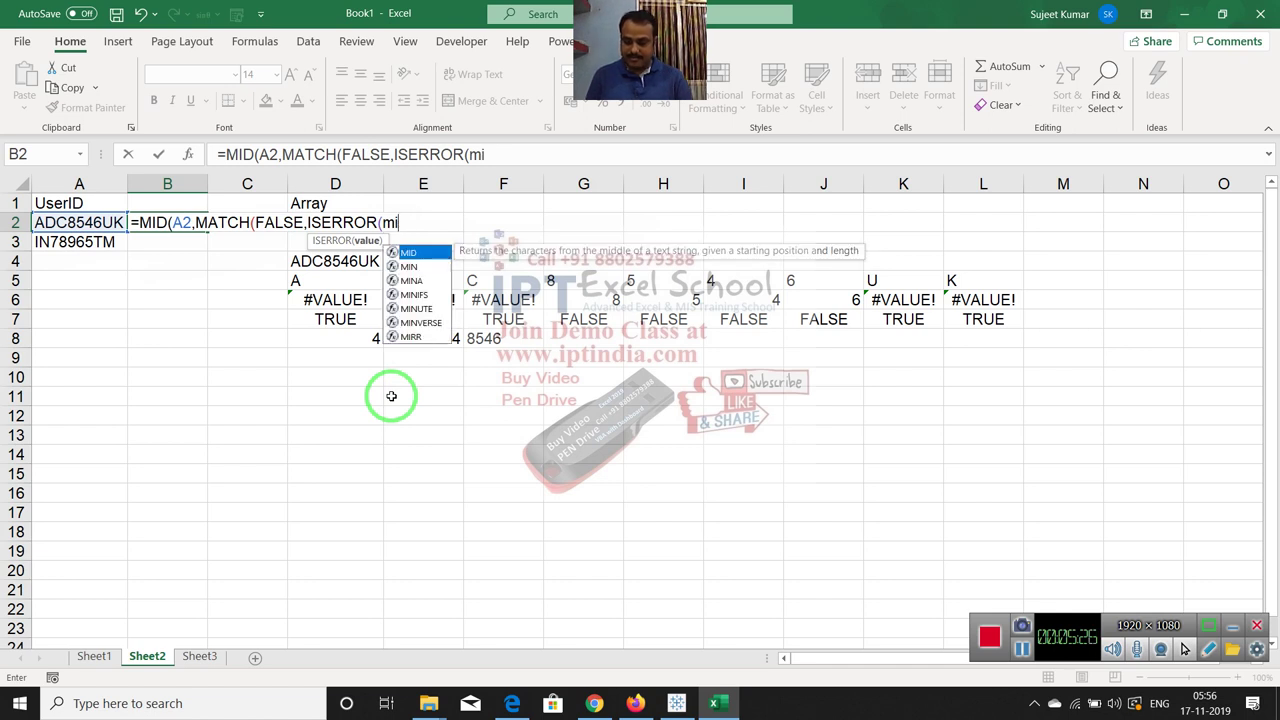
text(d()
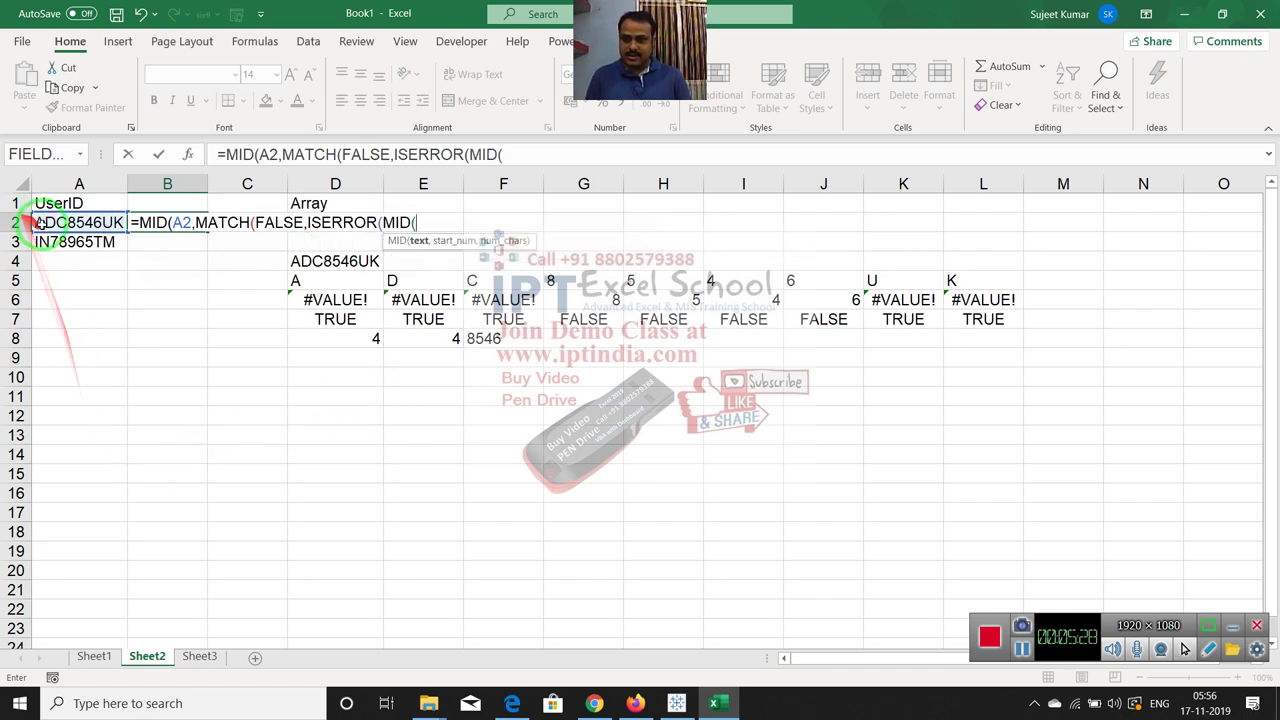
Finish the inner MID as MID(A2,ROW(1:9),1)*1, close MATCH with 0, and start COUNT(
click(38, 222)
text(,)
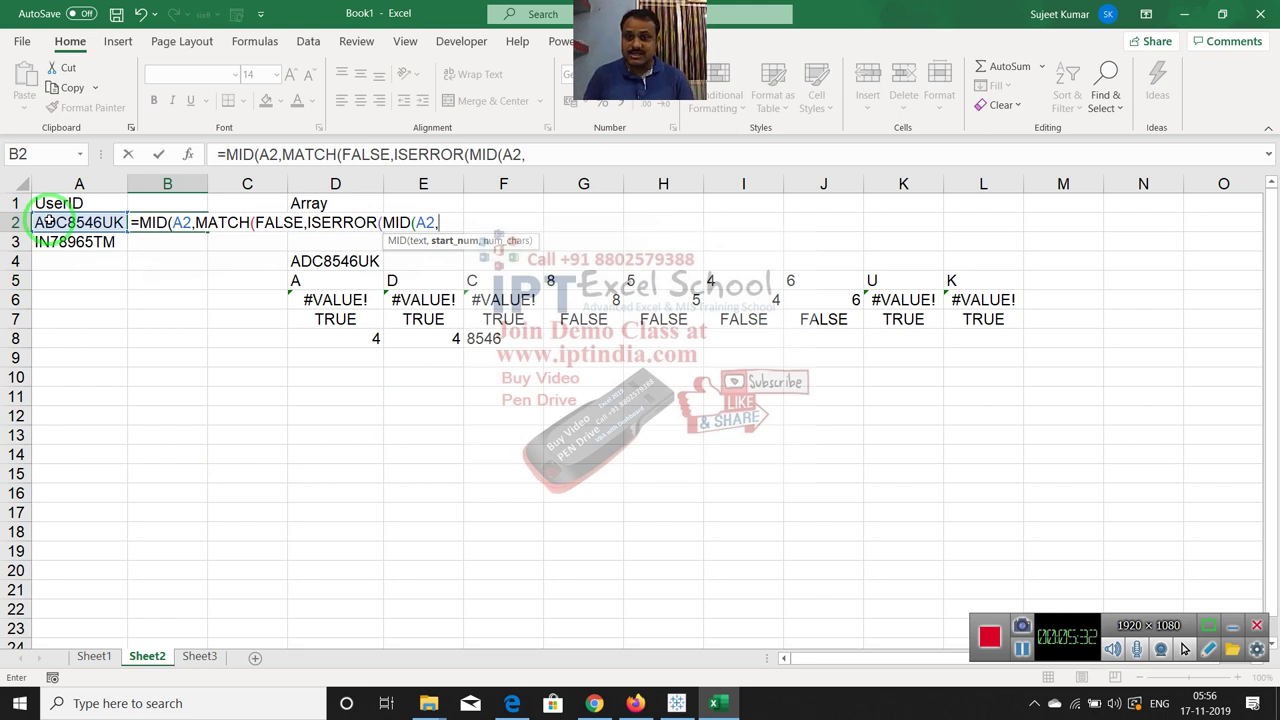
text(row)
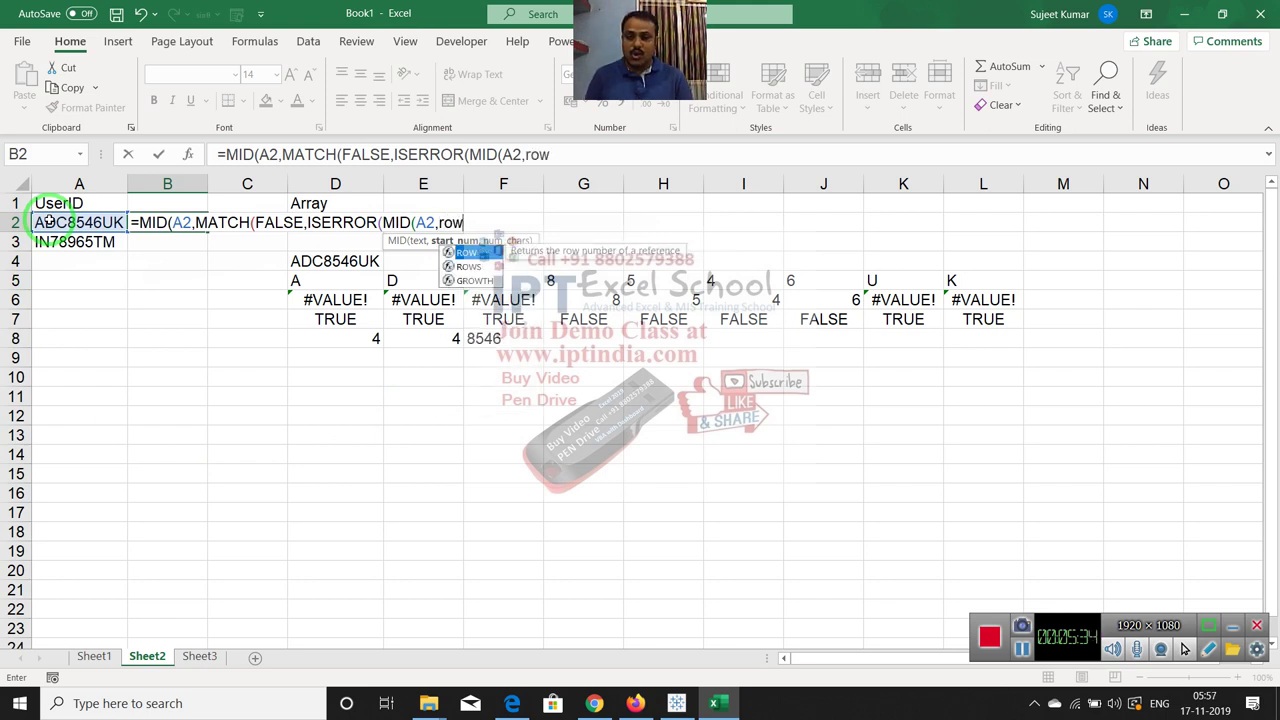
key(Tab)
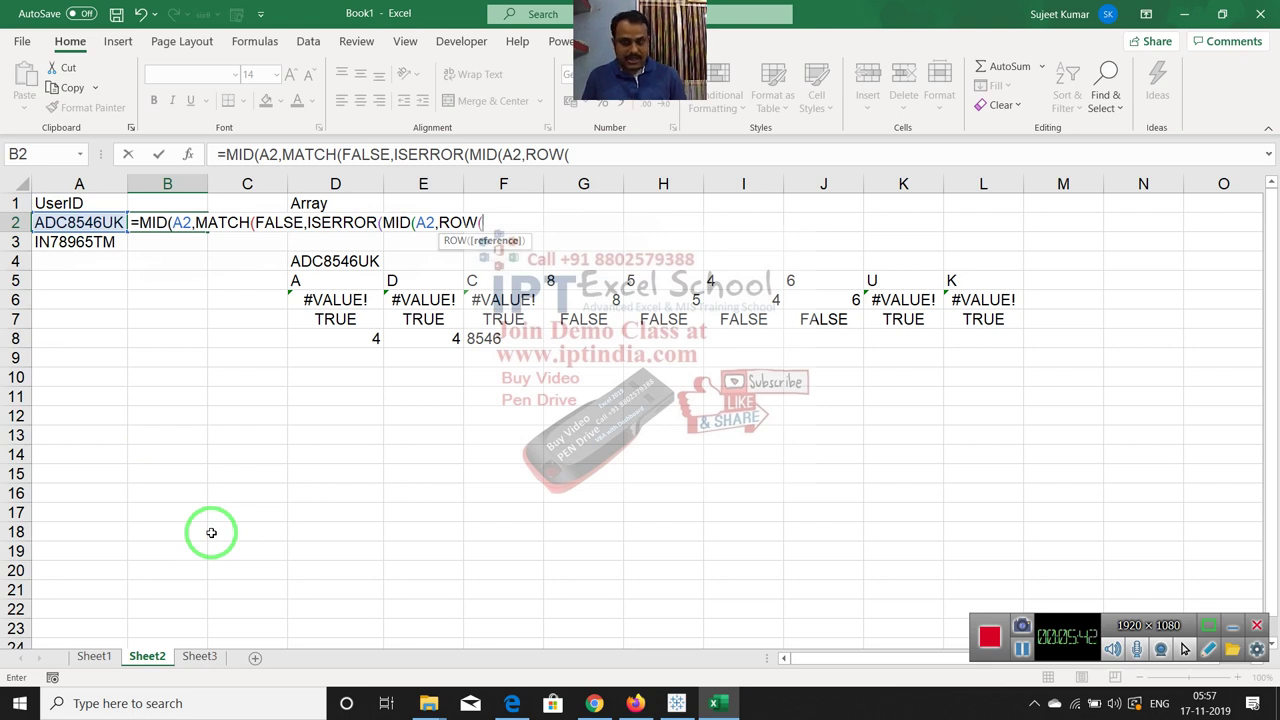
text(1:)
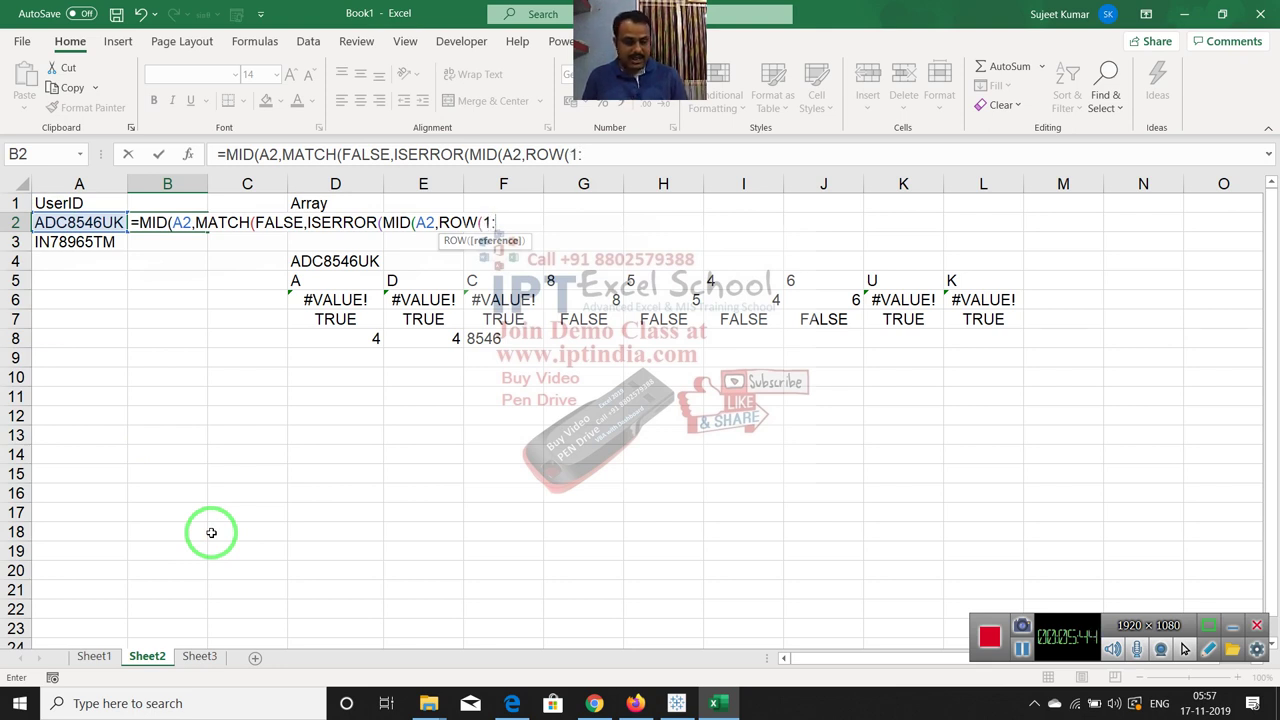
text(9),)
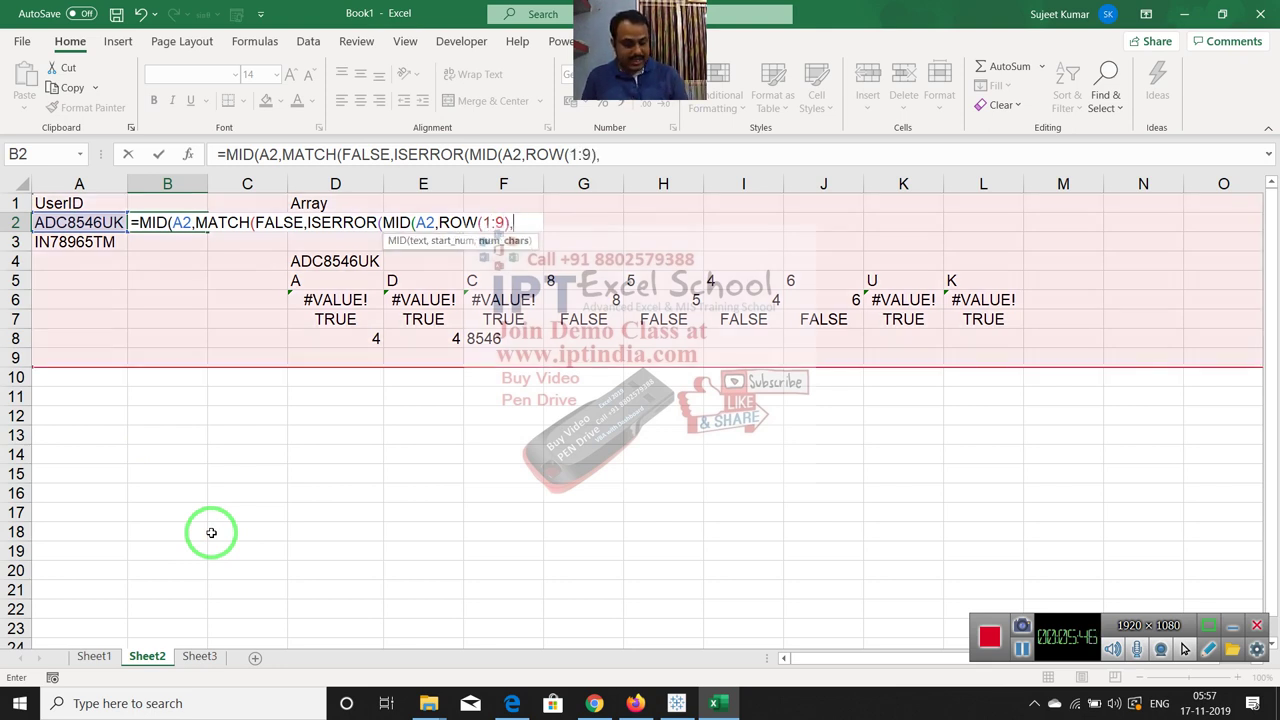
text(1))
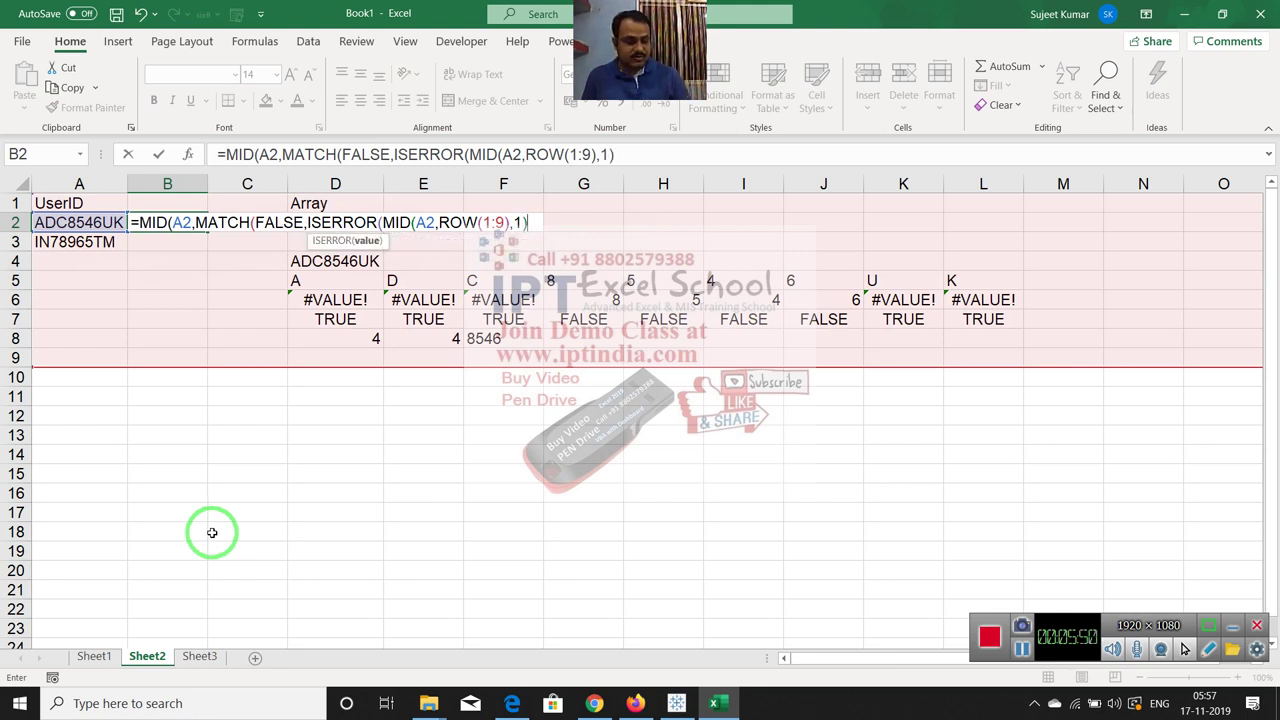
text(*1)
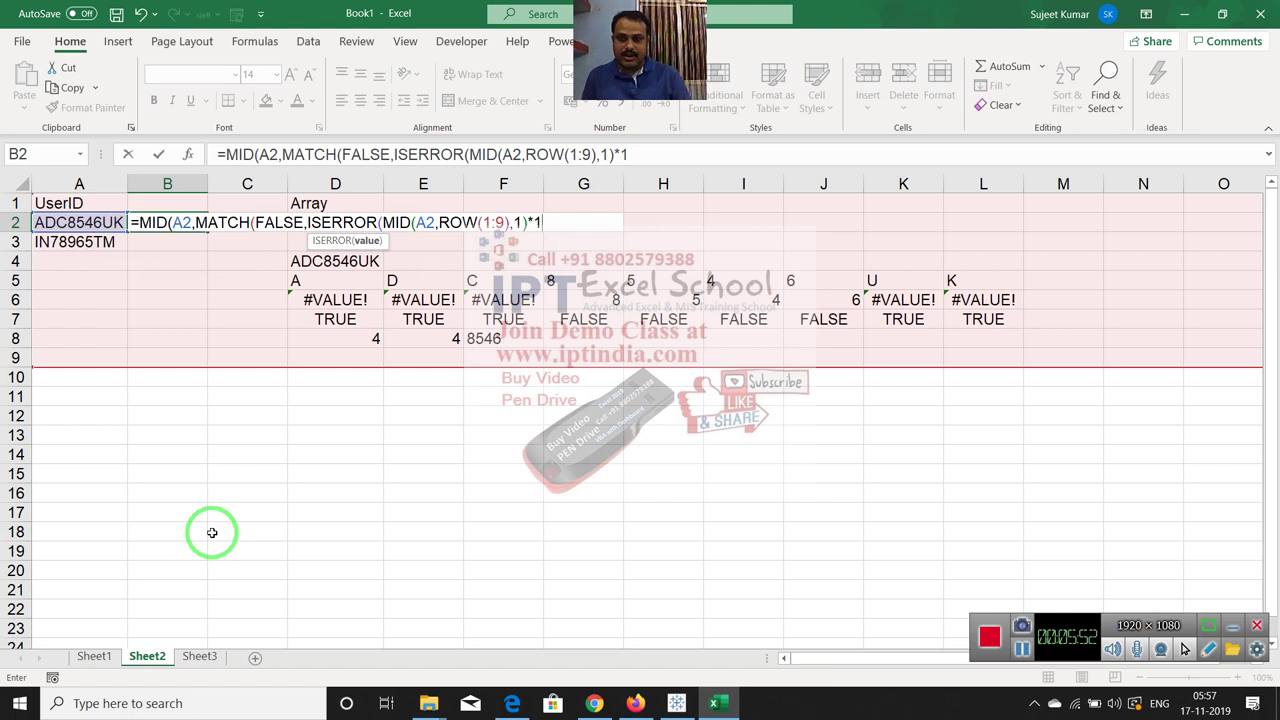
text())
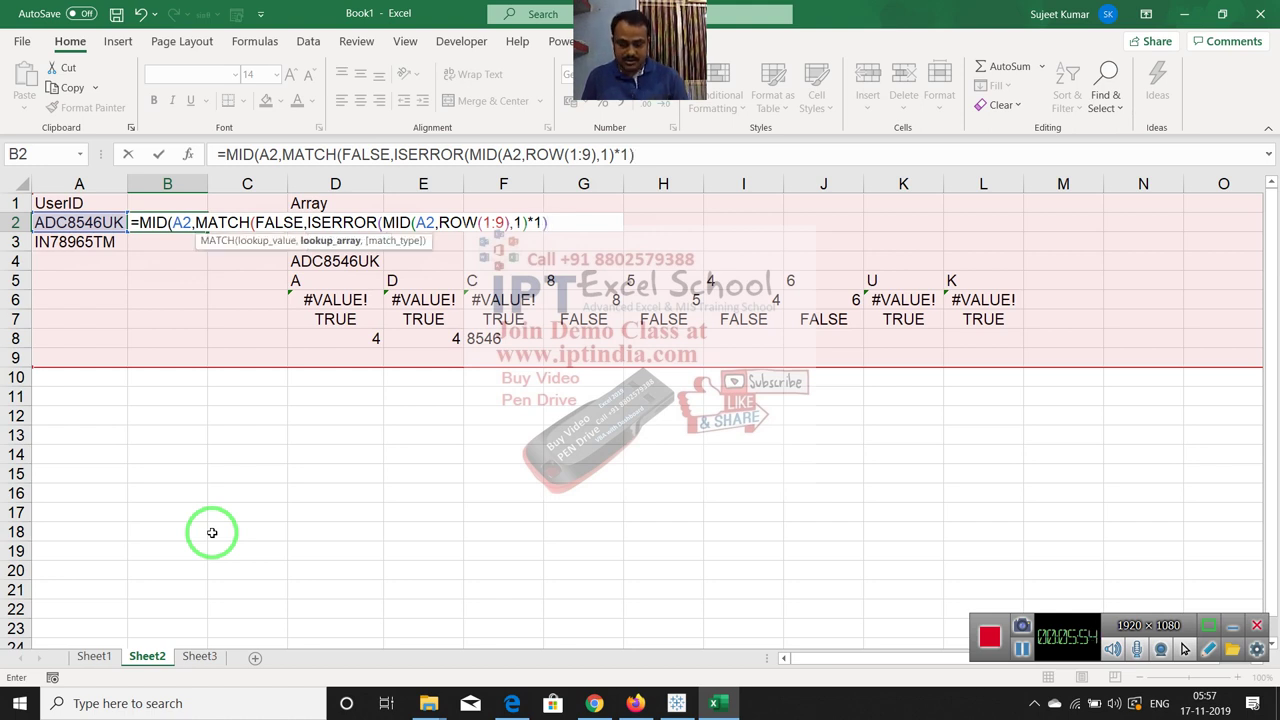
text(,)
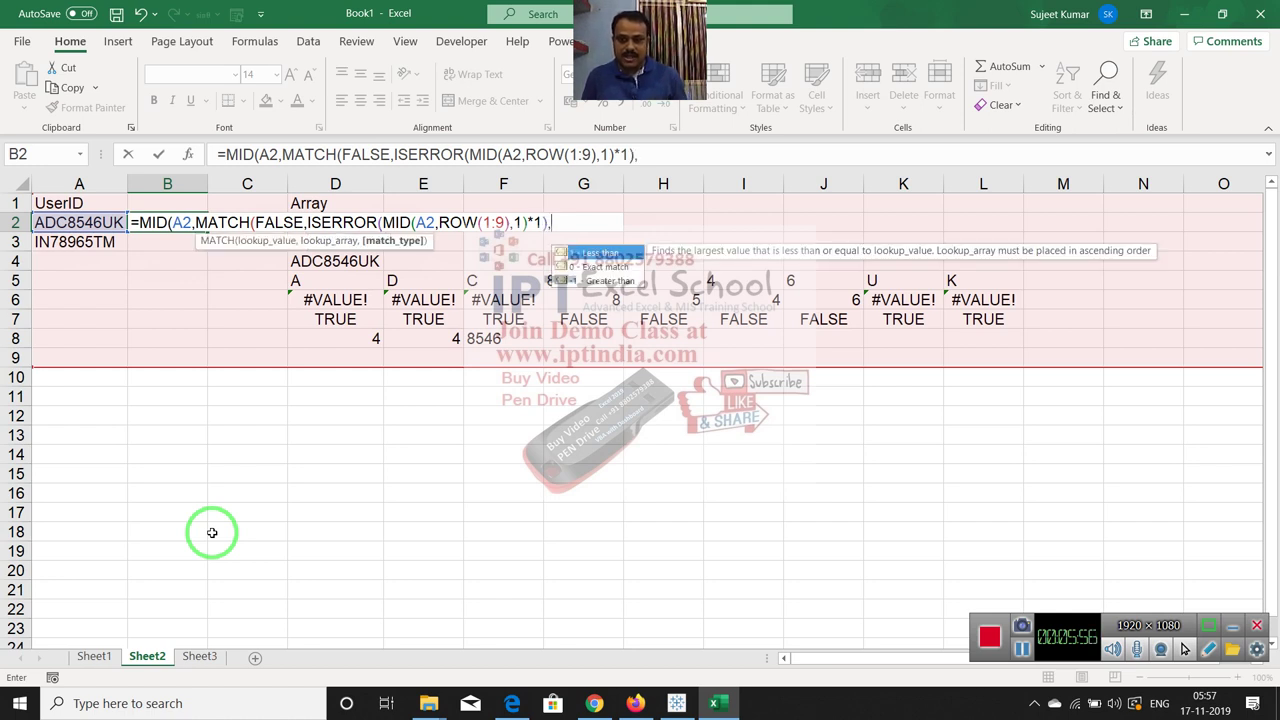
text(0)
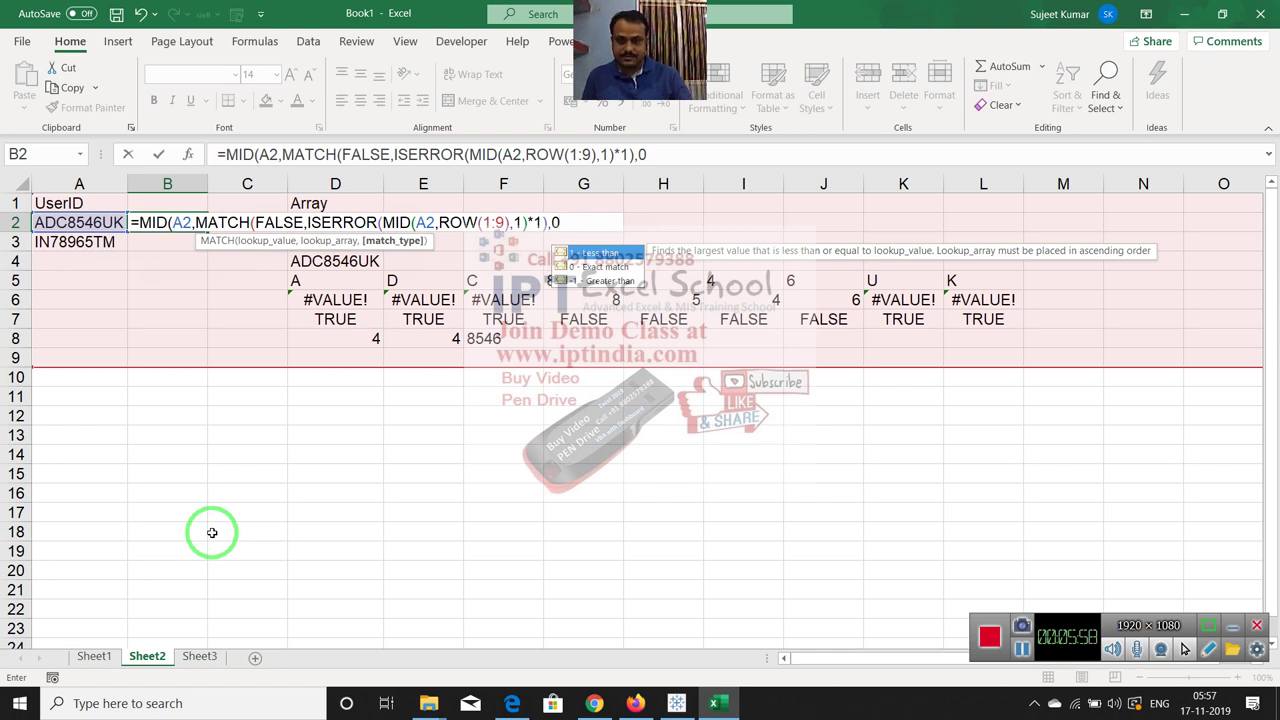
text())
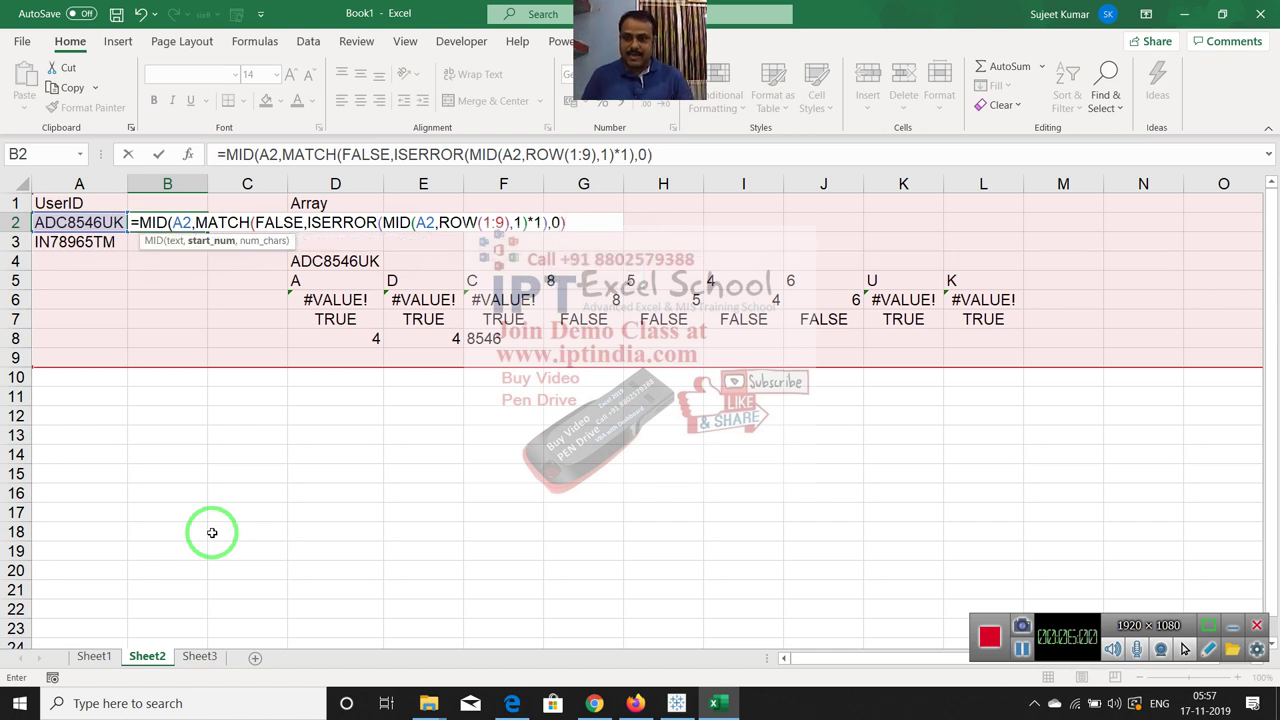
text(,)
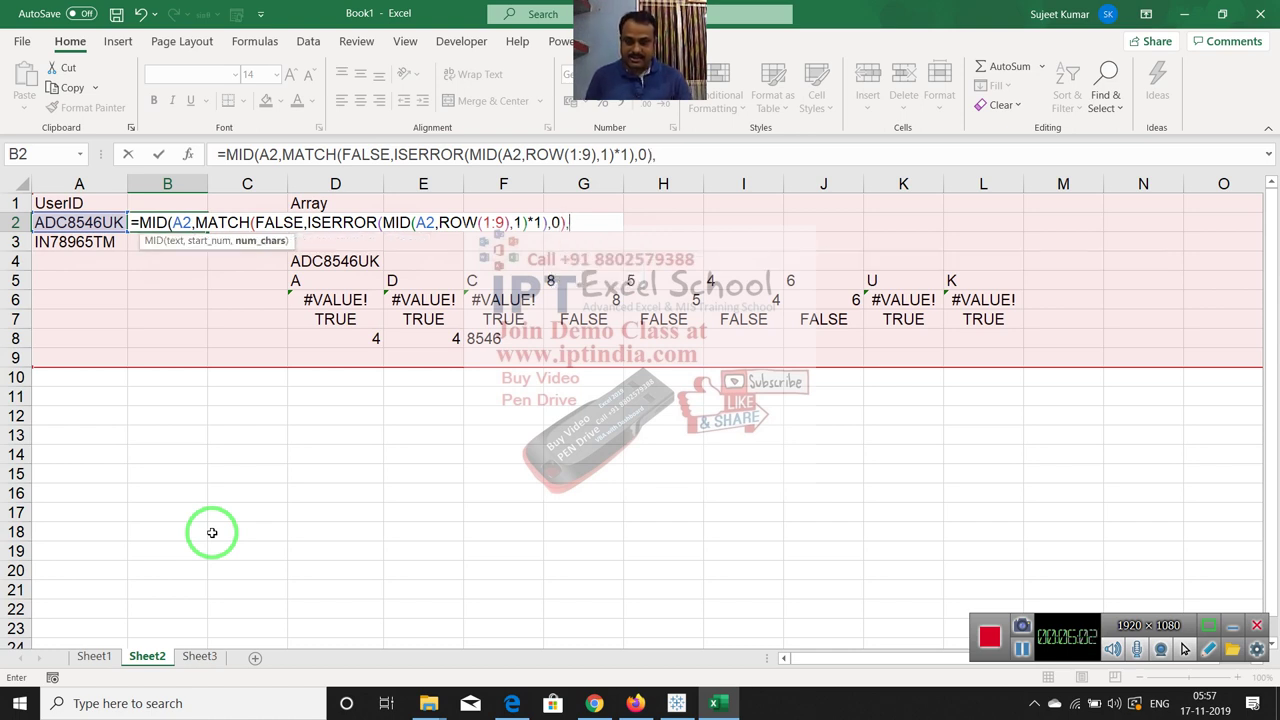
text(coun)
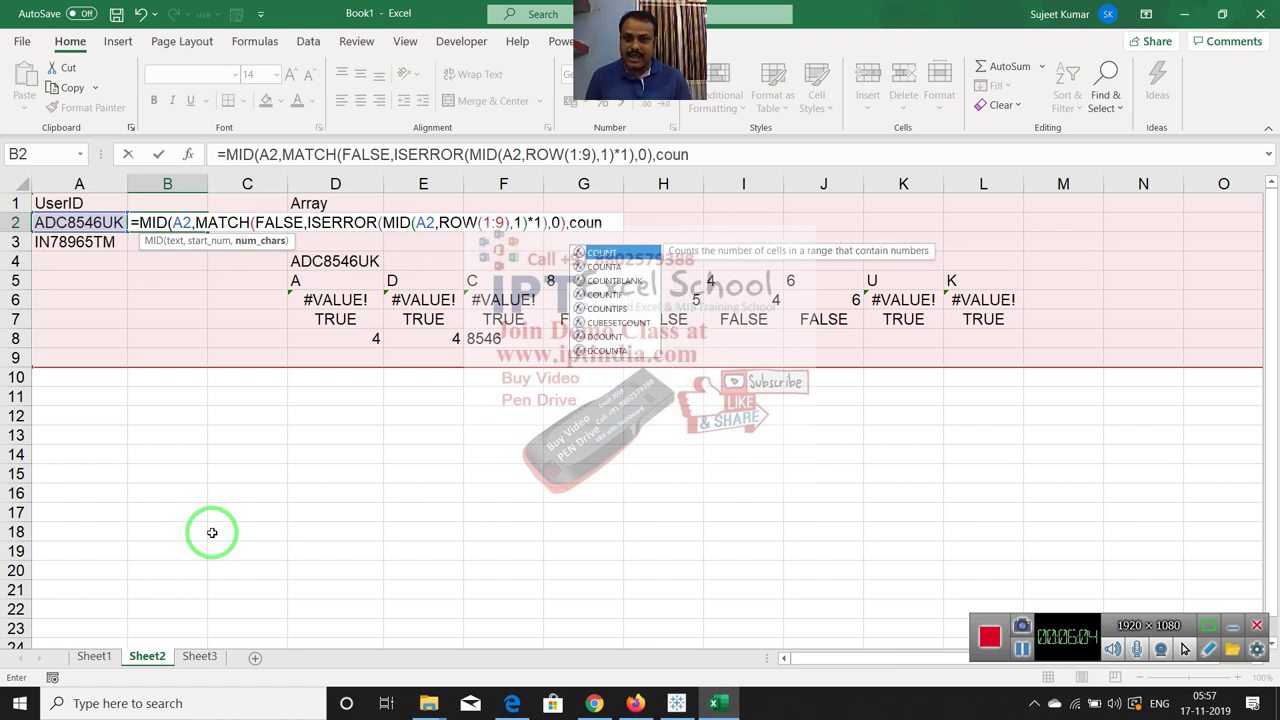
key(Tab)
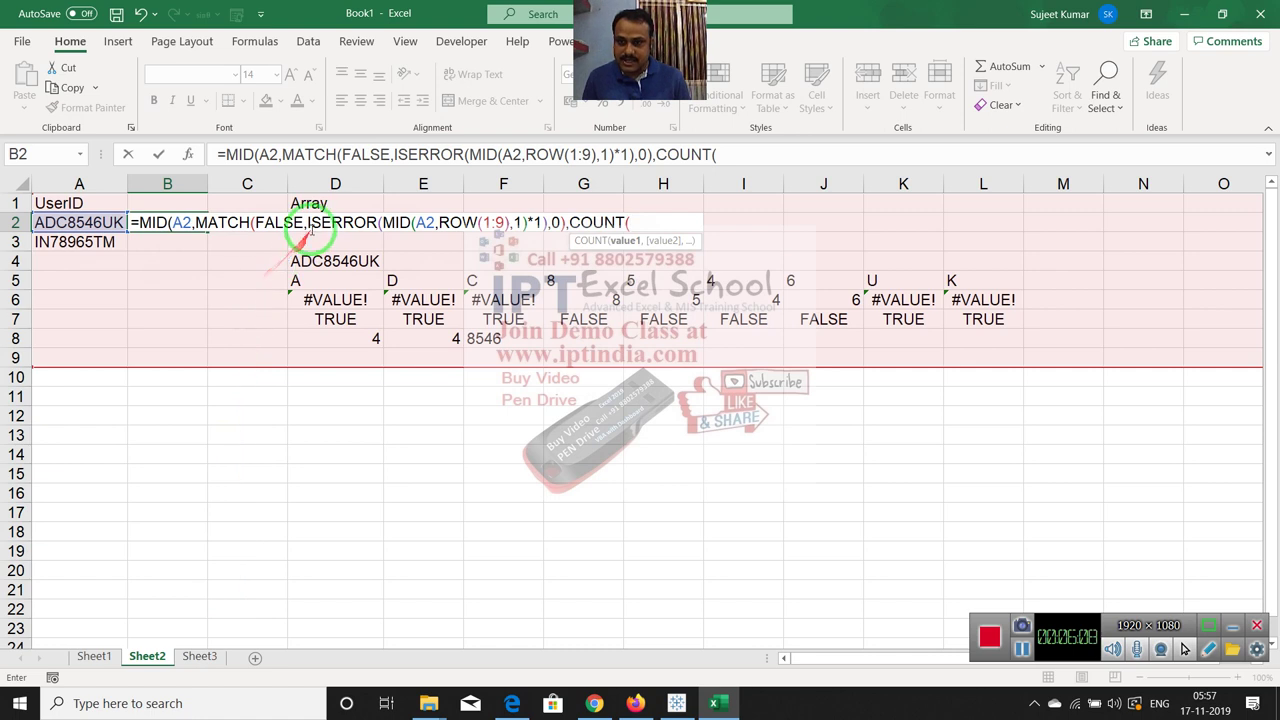
Copy MID(A2,ROW(1:9),1)*1 into COUNT and commit B2 as an array formula returning 8546
drag(308, 222, 546, 222)
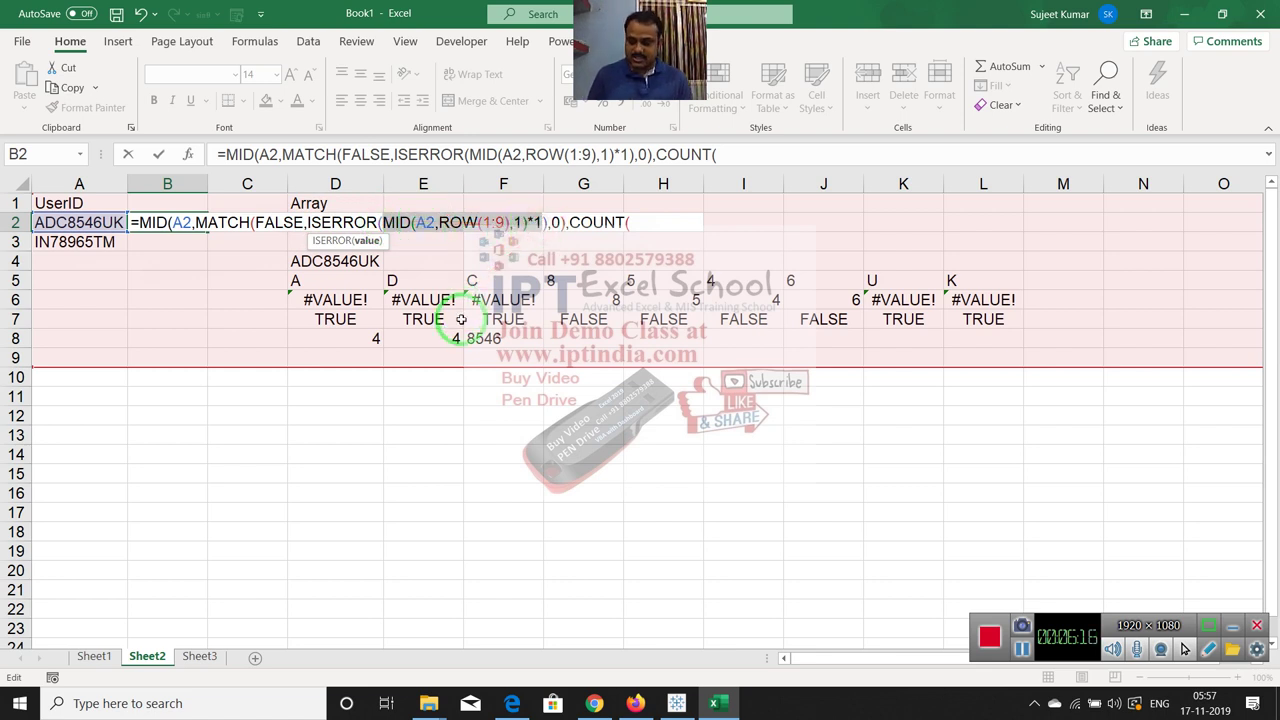
key(ctrl+c)
click(636, 222)
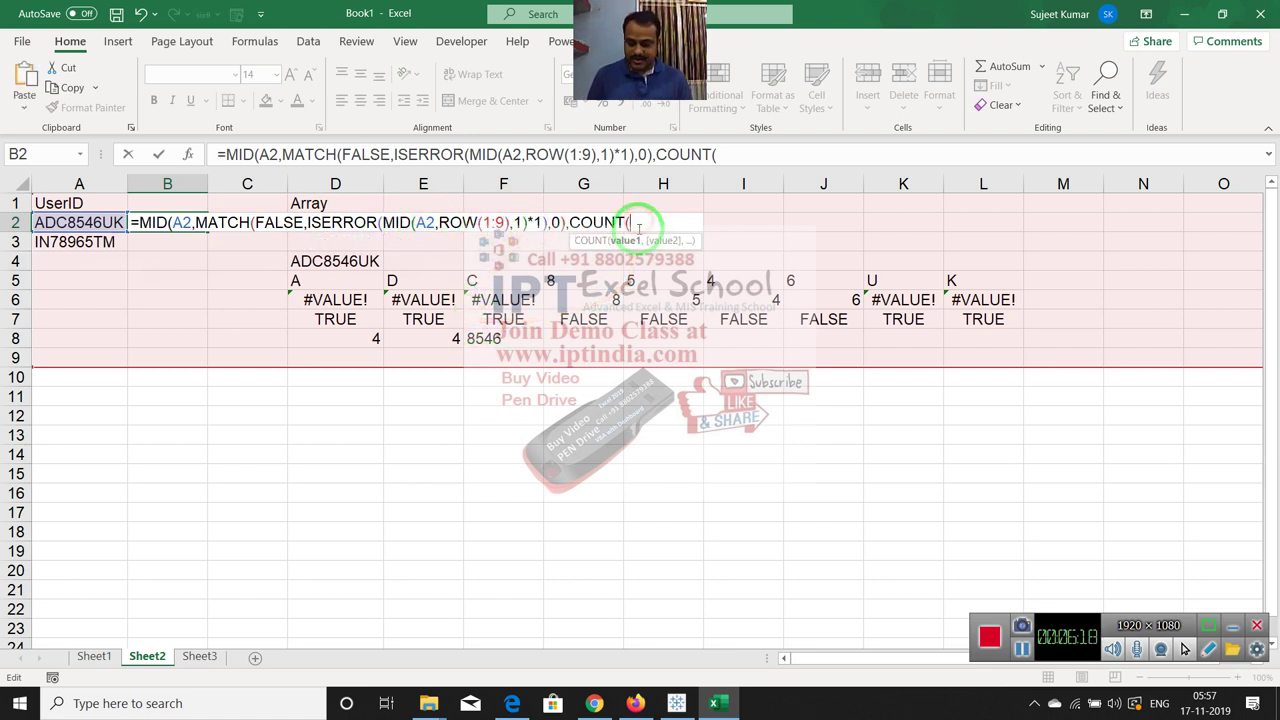
key(ctrl+v)
text())
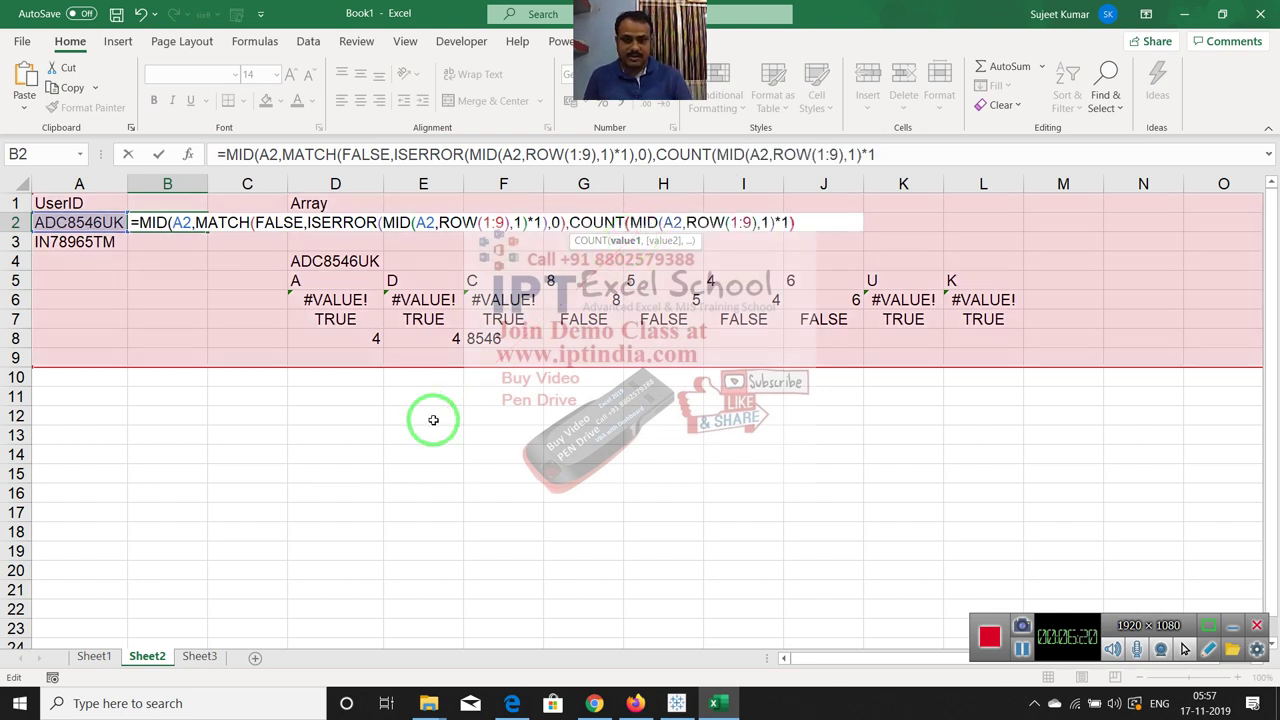
text())
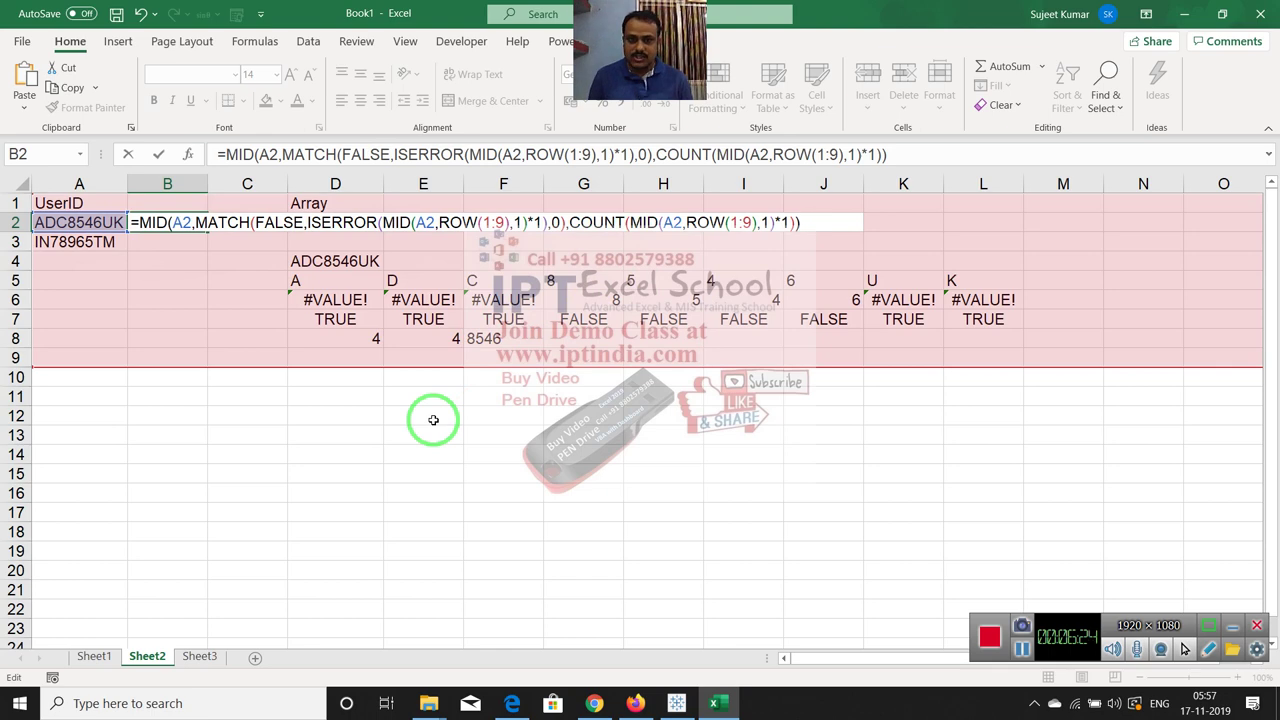
key(ctrl+shift+Return)
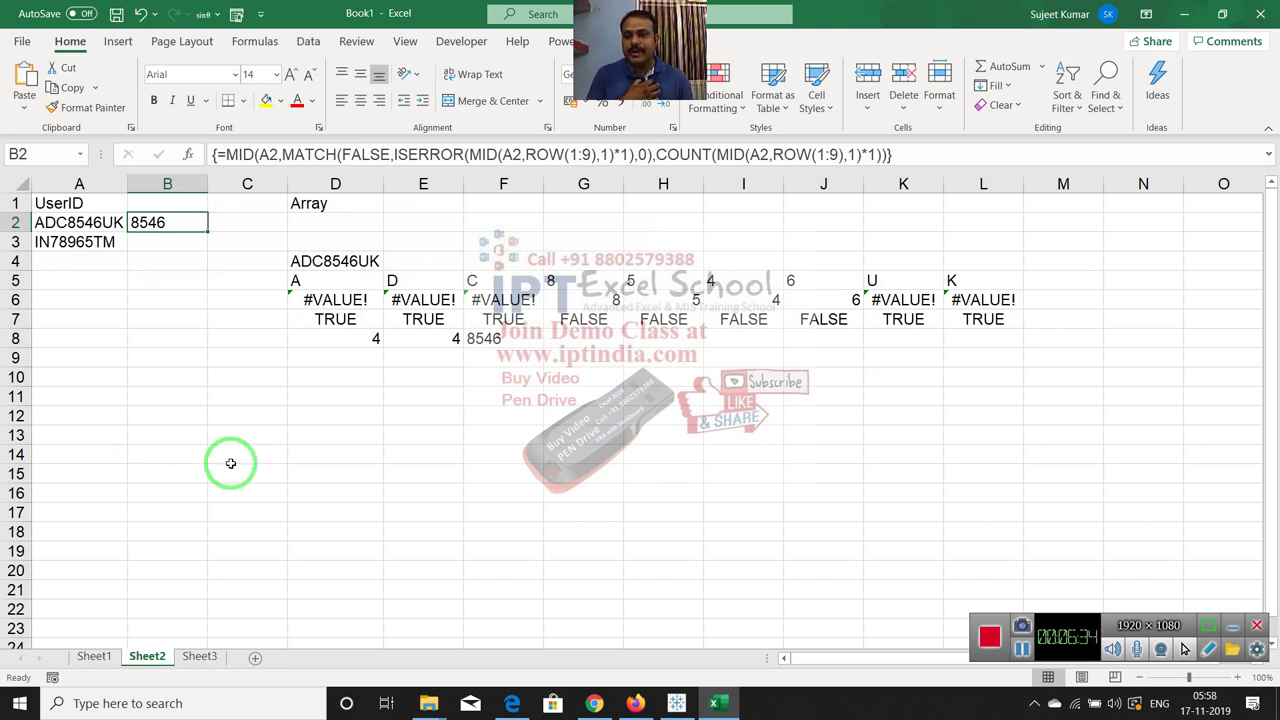
Change the first ROW's fixed 1:9 range to "1:"&LEN(A2)
click(580, 154)
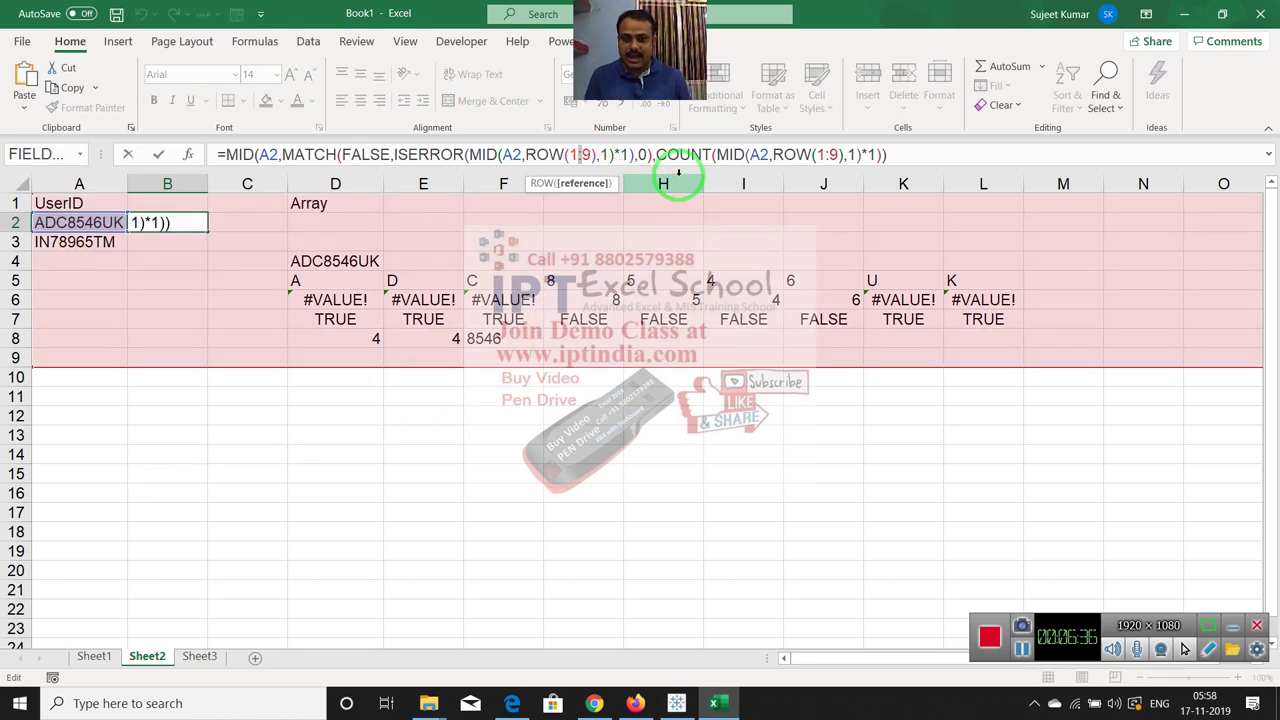
key(BackSpace)
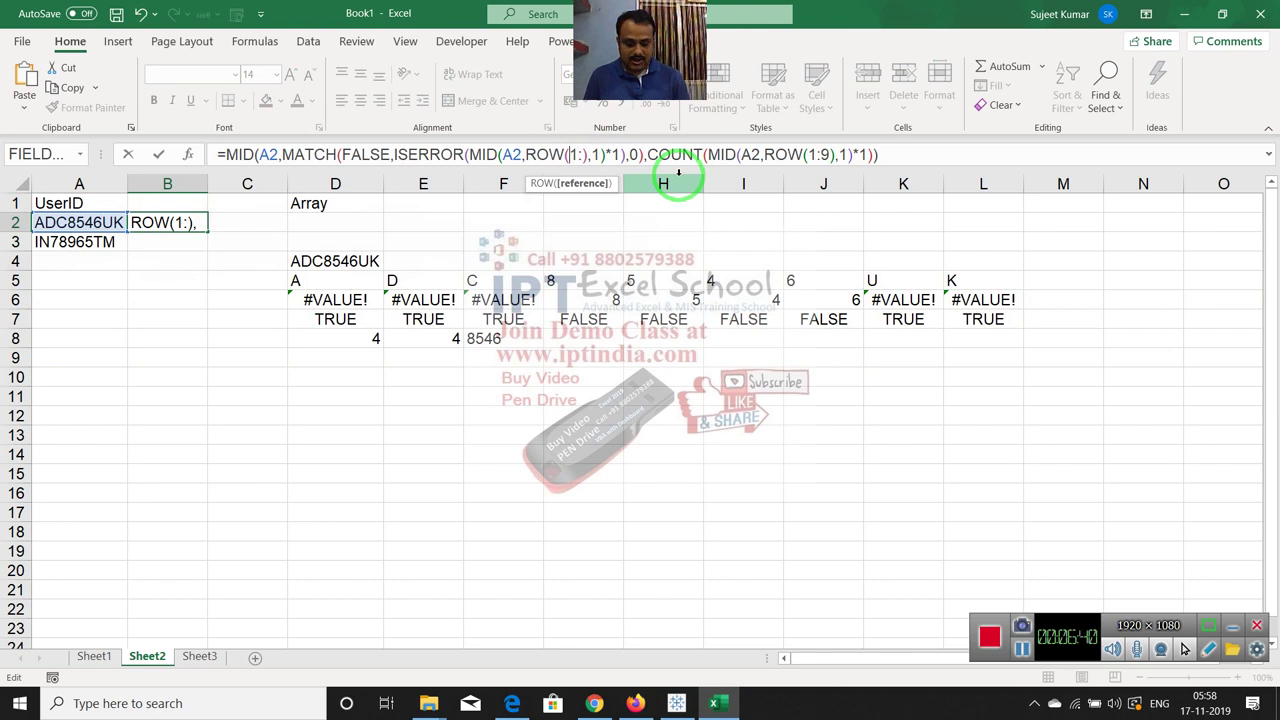
text(")
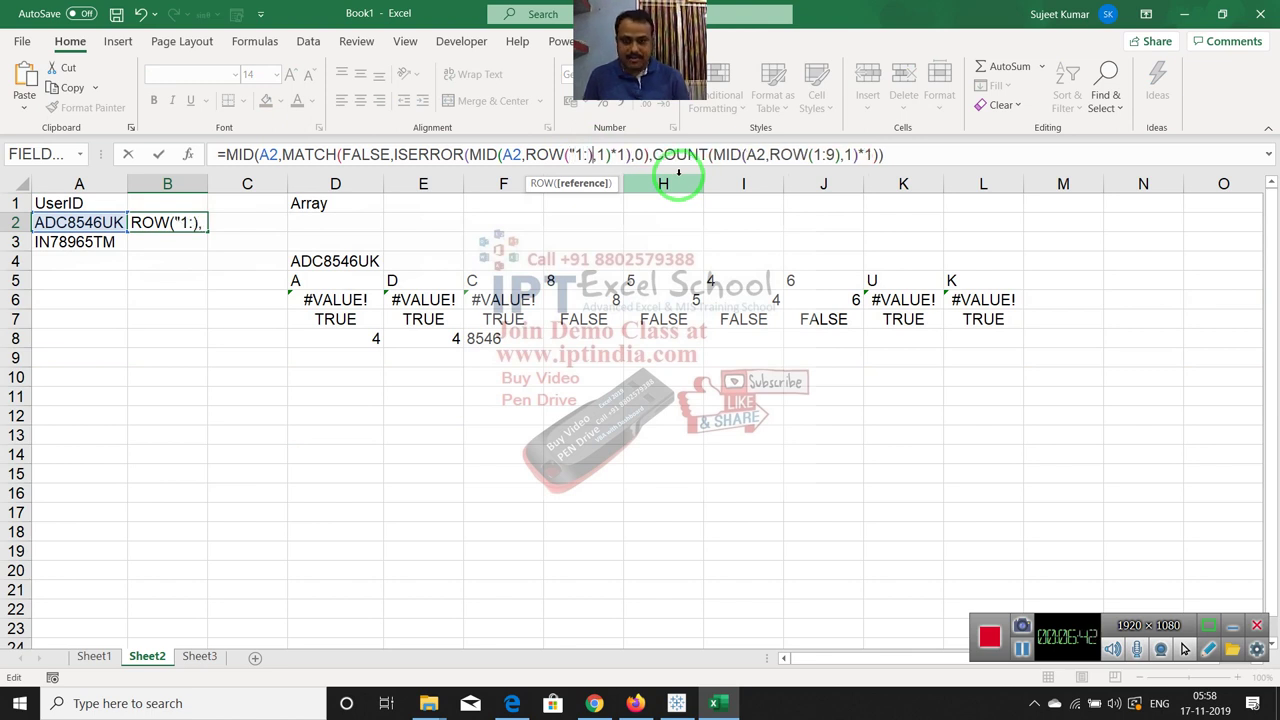
text("&)
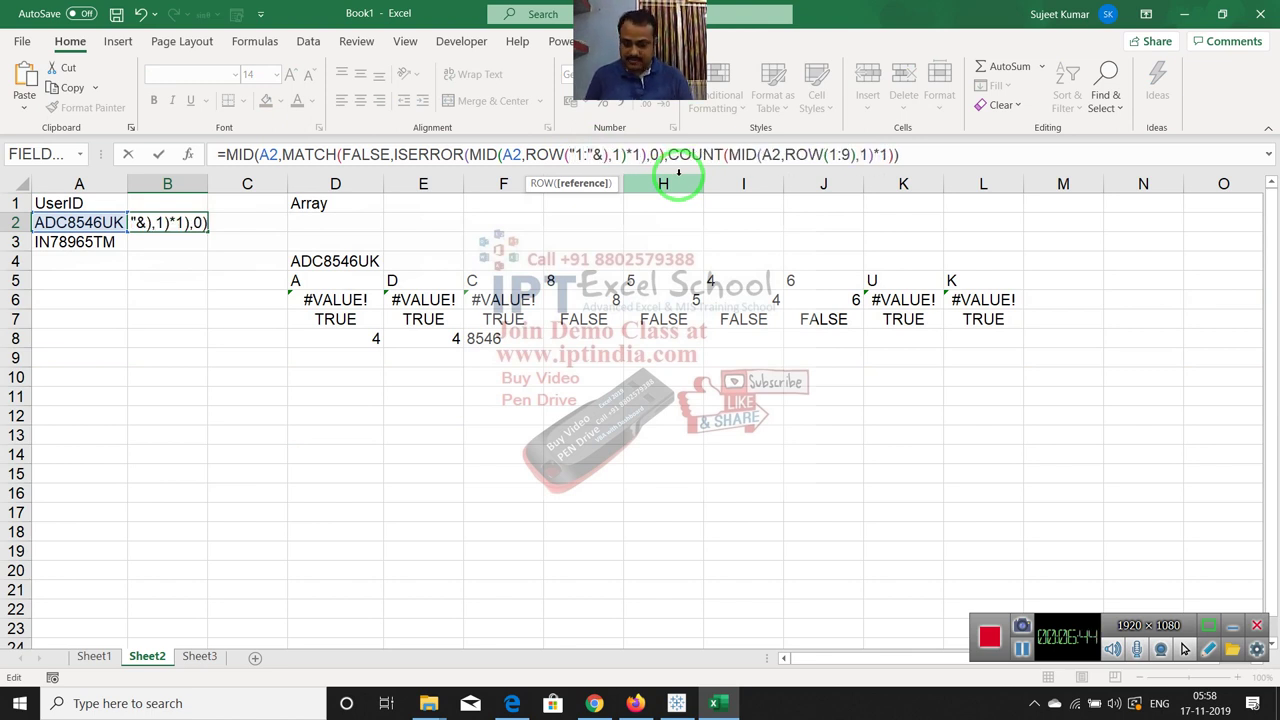
text(len)
key(Tab)
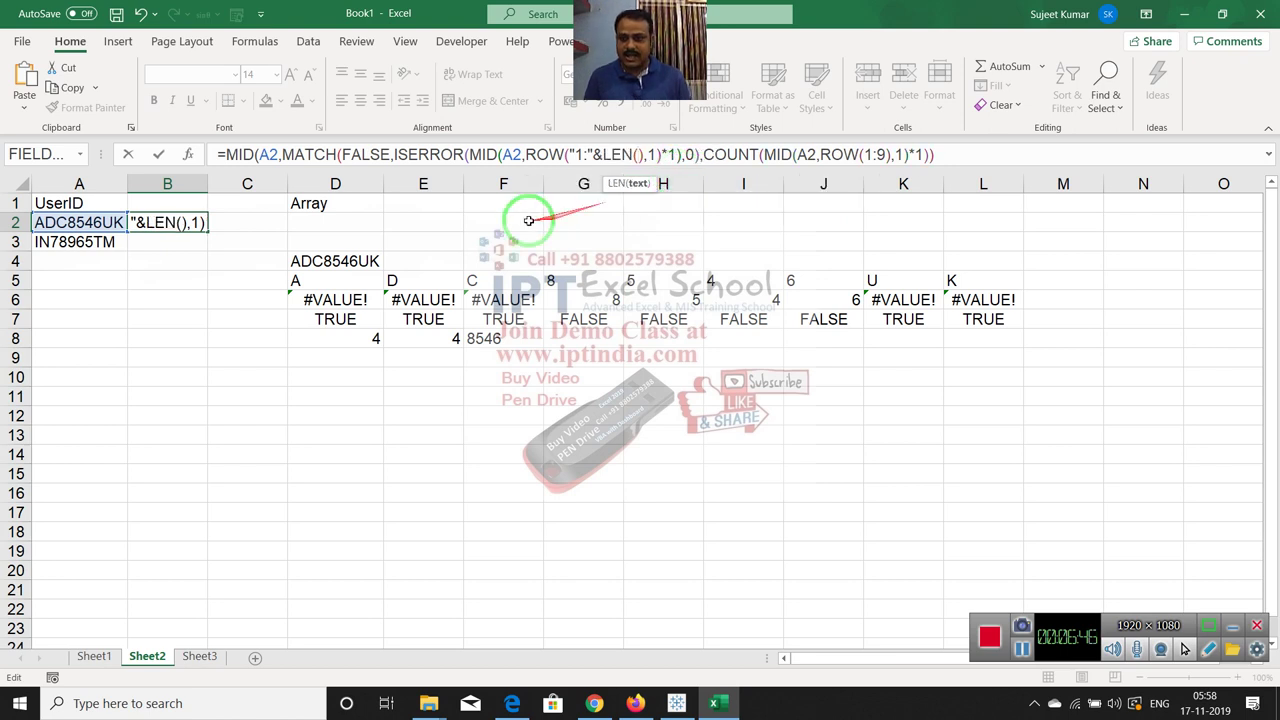
click(100, 222)
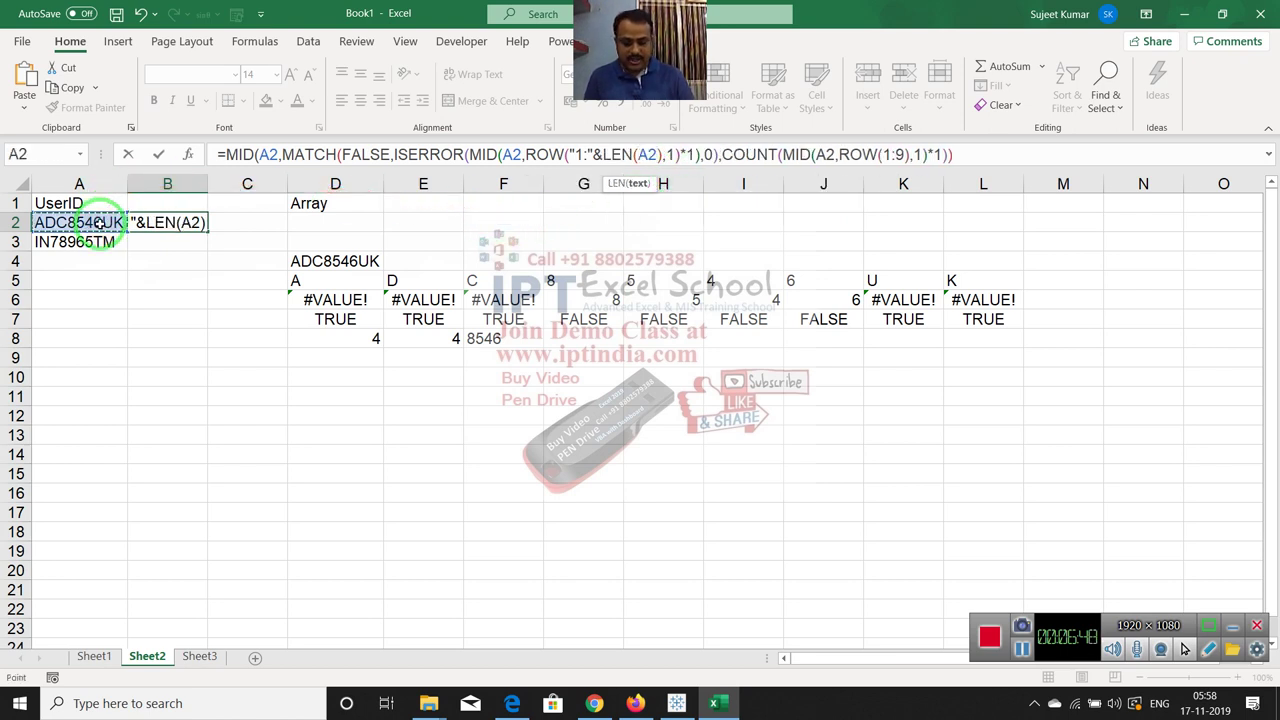
text())
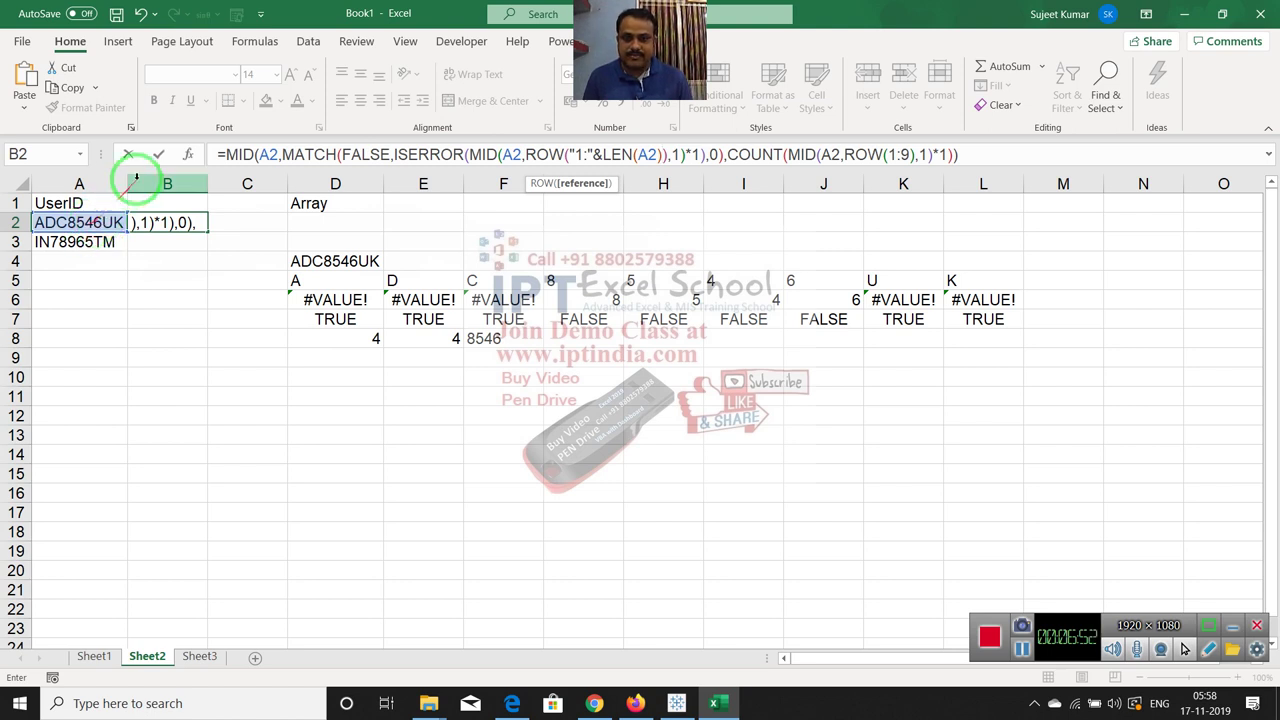
Wrap that range in INDIRECT so the first ROW reads ROW(INDIRECT("1:"&LEN(A2)))
click(569, 154)
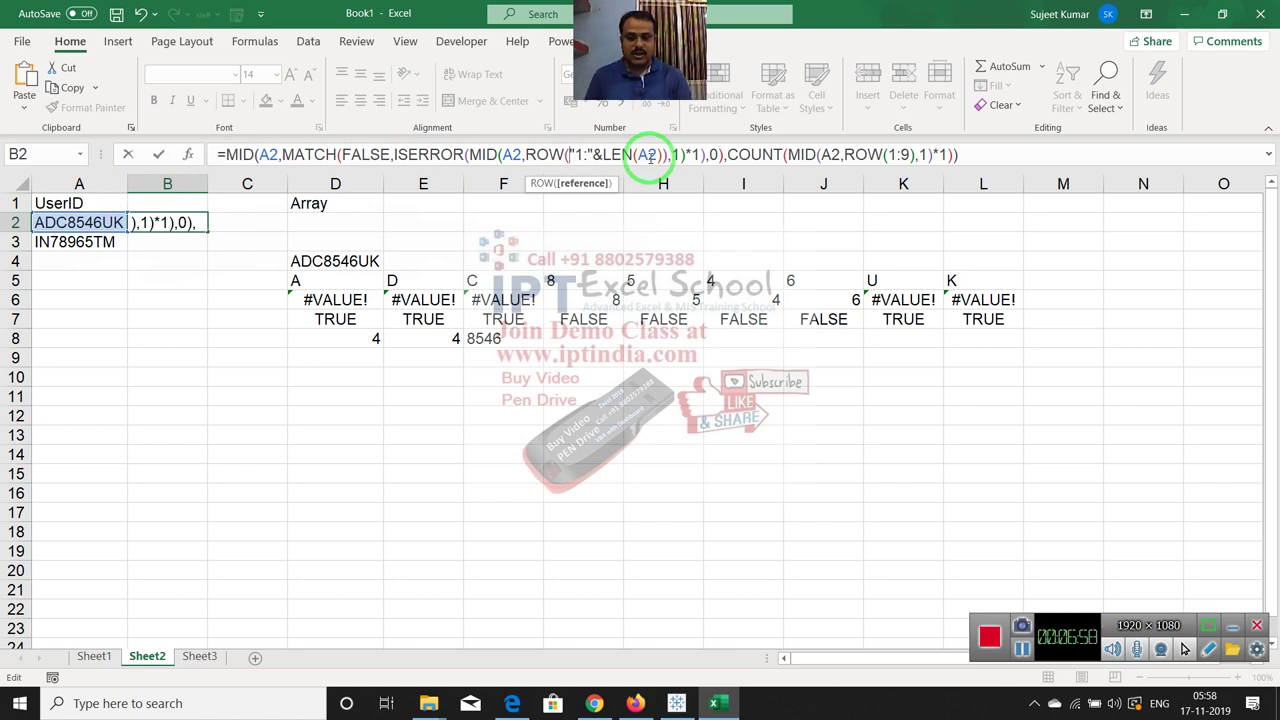
text(in)
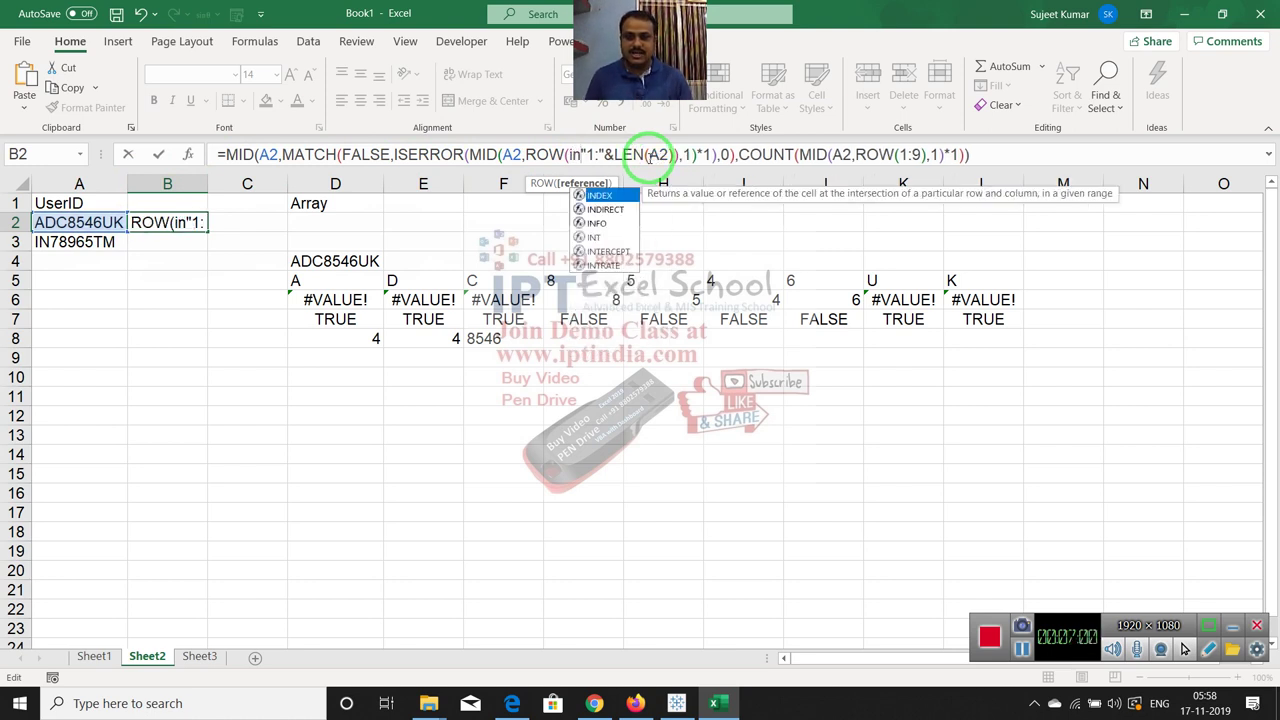
key(Down)
key(Tab)
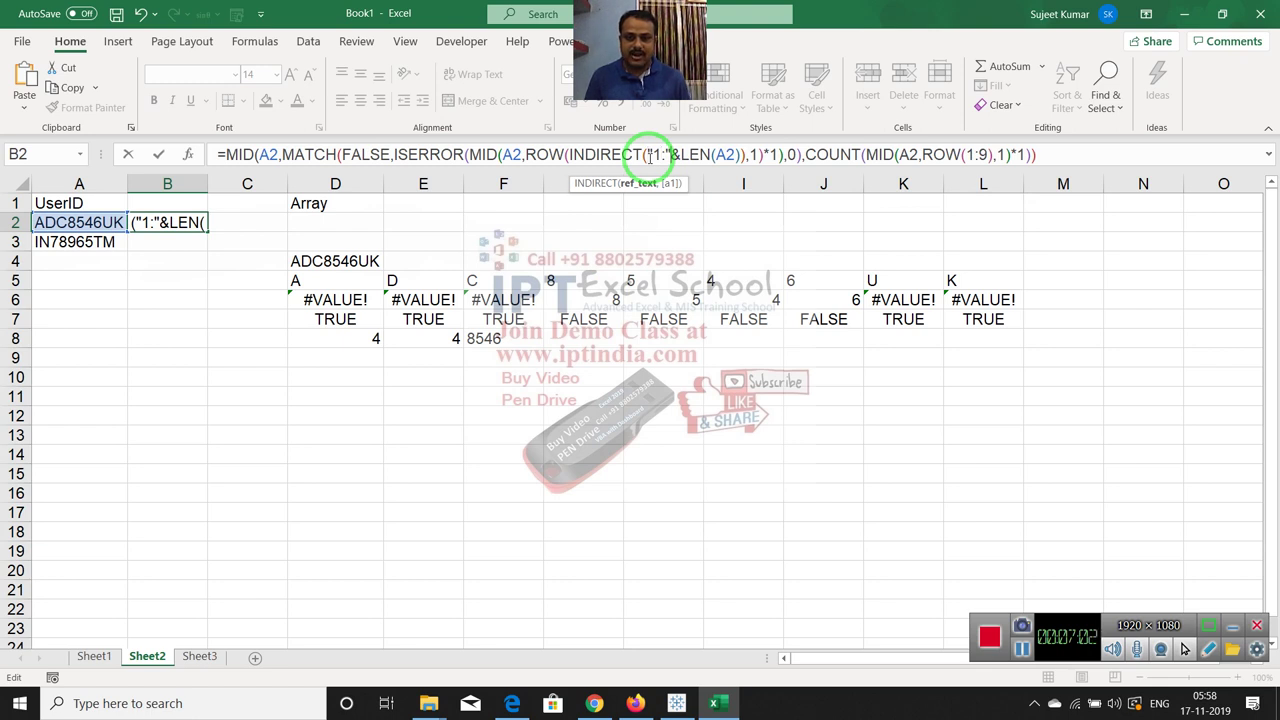
key(Right)
key(Right)
key(Right)
key(Right)
key(Right)
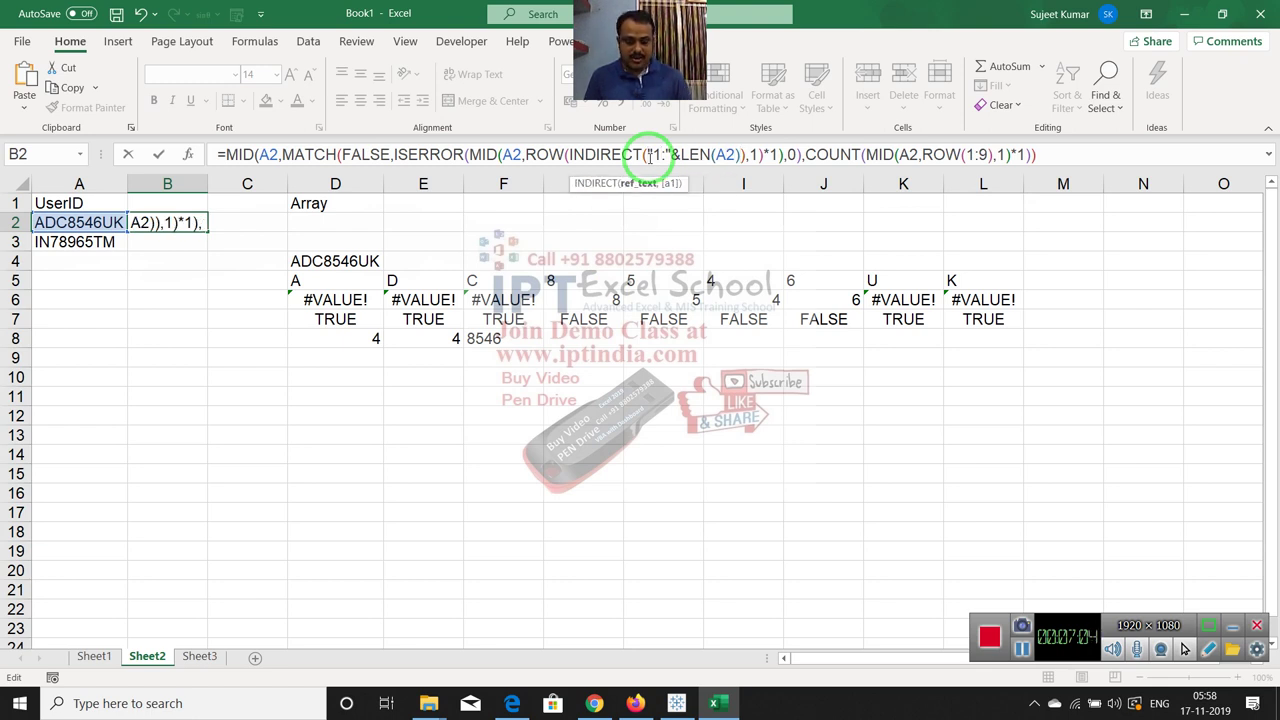
text())
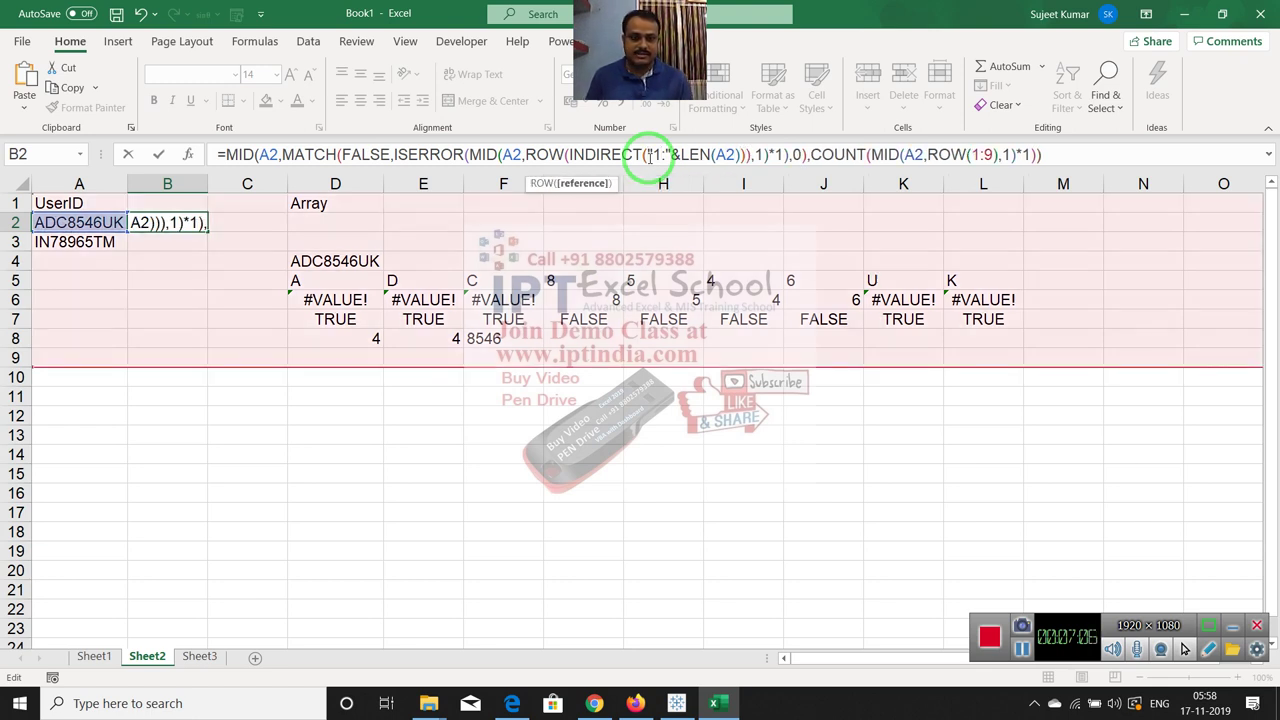
drag(755, 157, 991, 157)
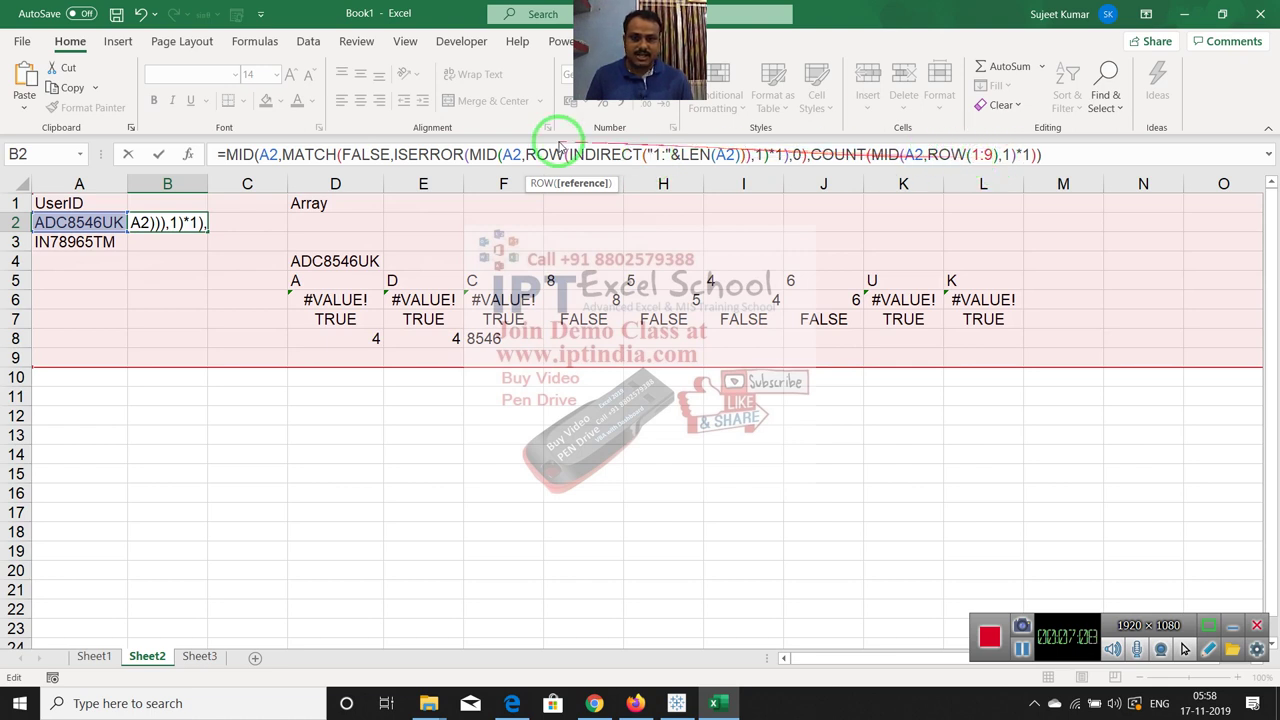
Change the second ROW's fixed 1:9 range to "1:"&LEN(A2)
click(991, 155)
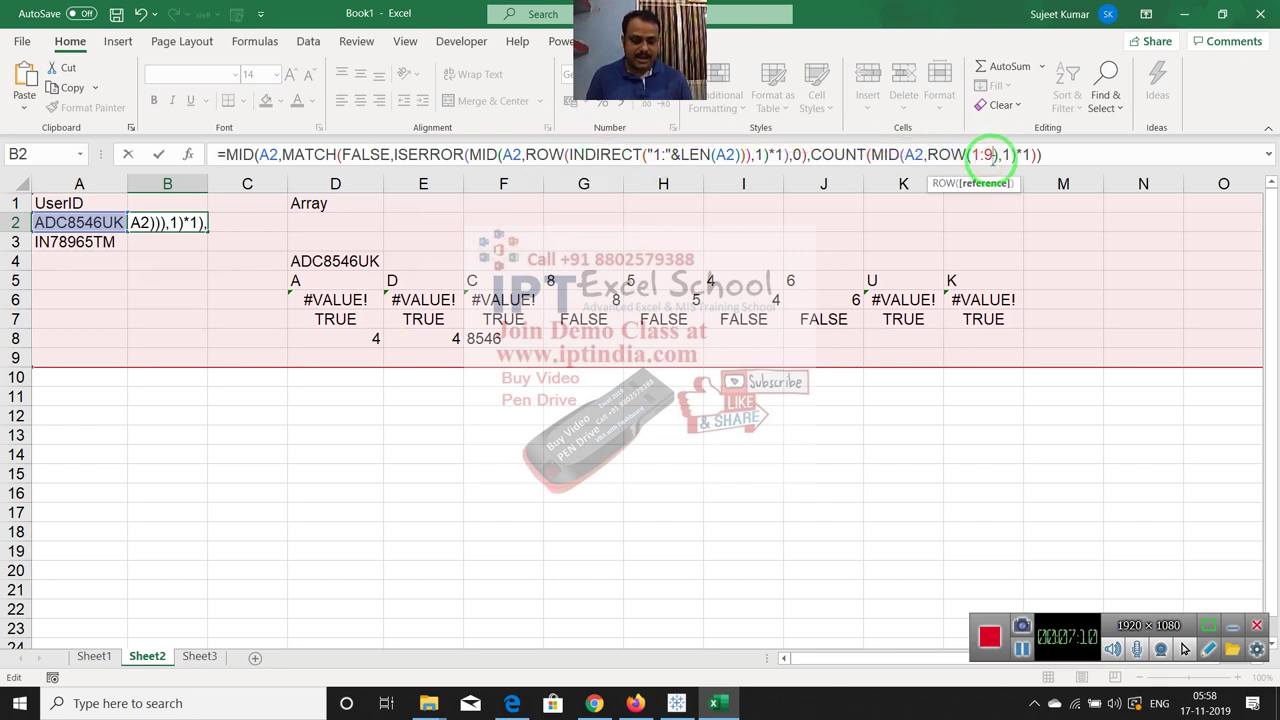
key(BackSpace)
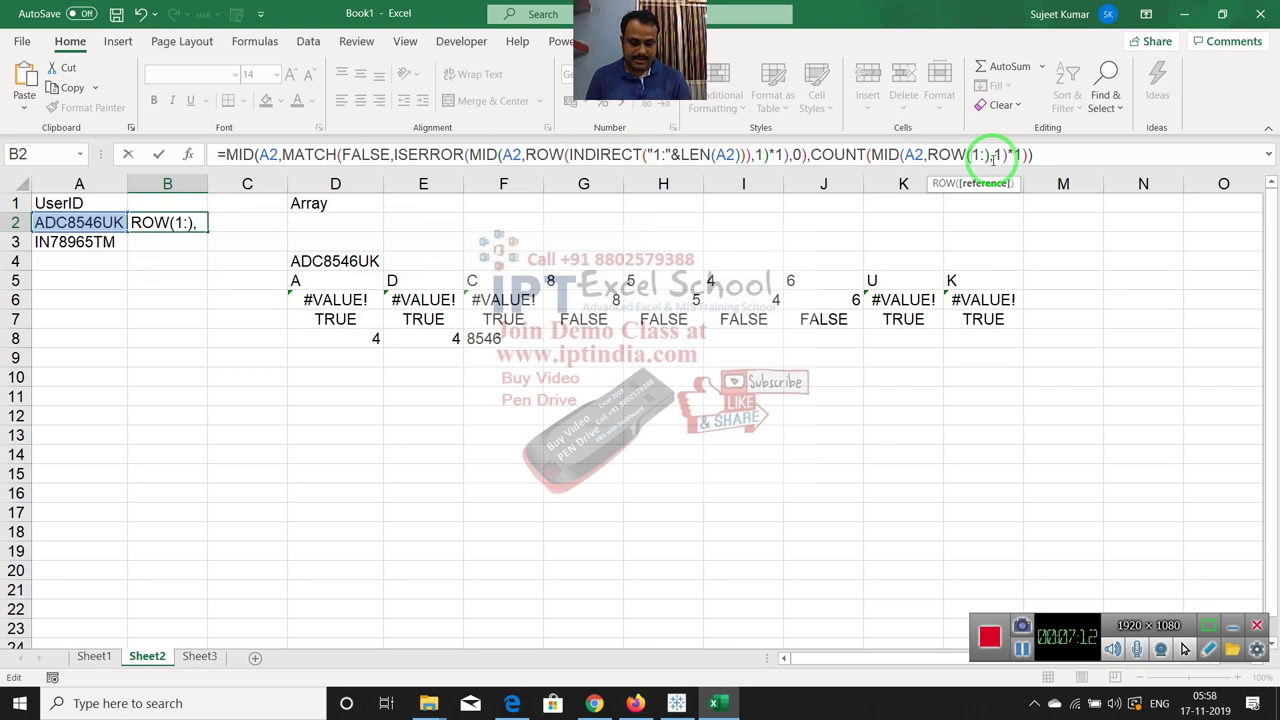
key(Left)
key(Left)
text("1:)
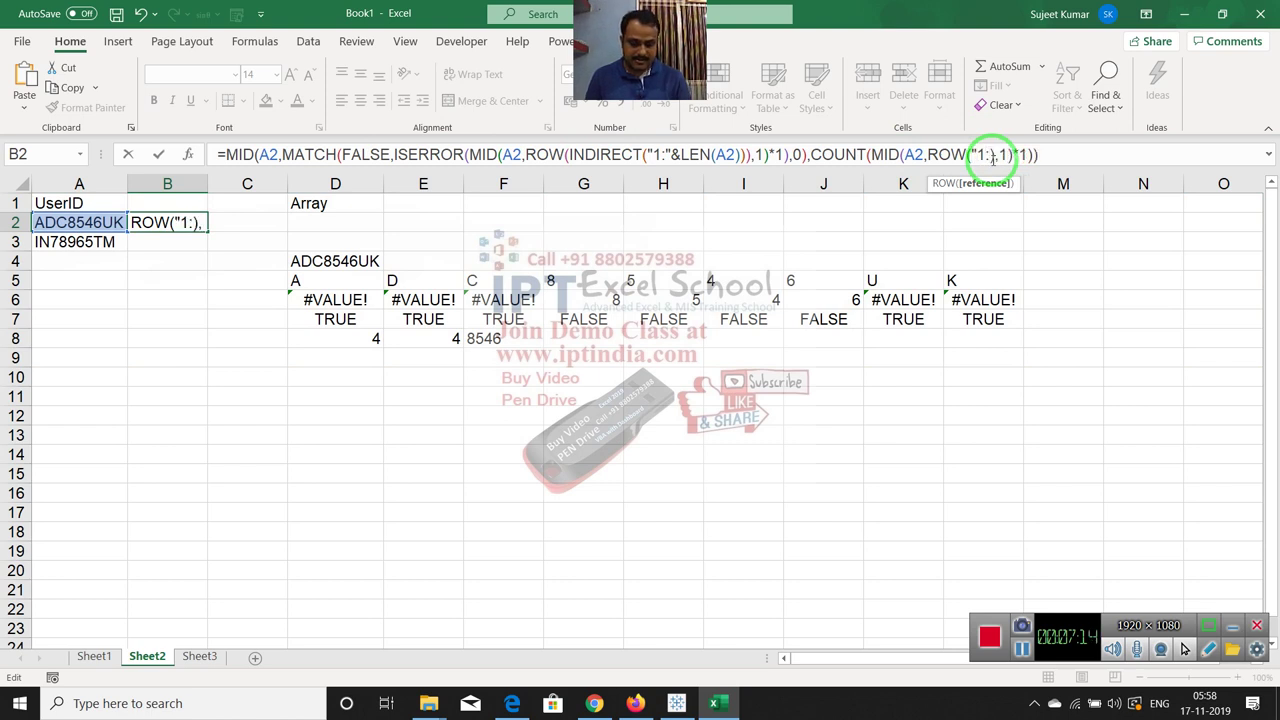
text("&l)
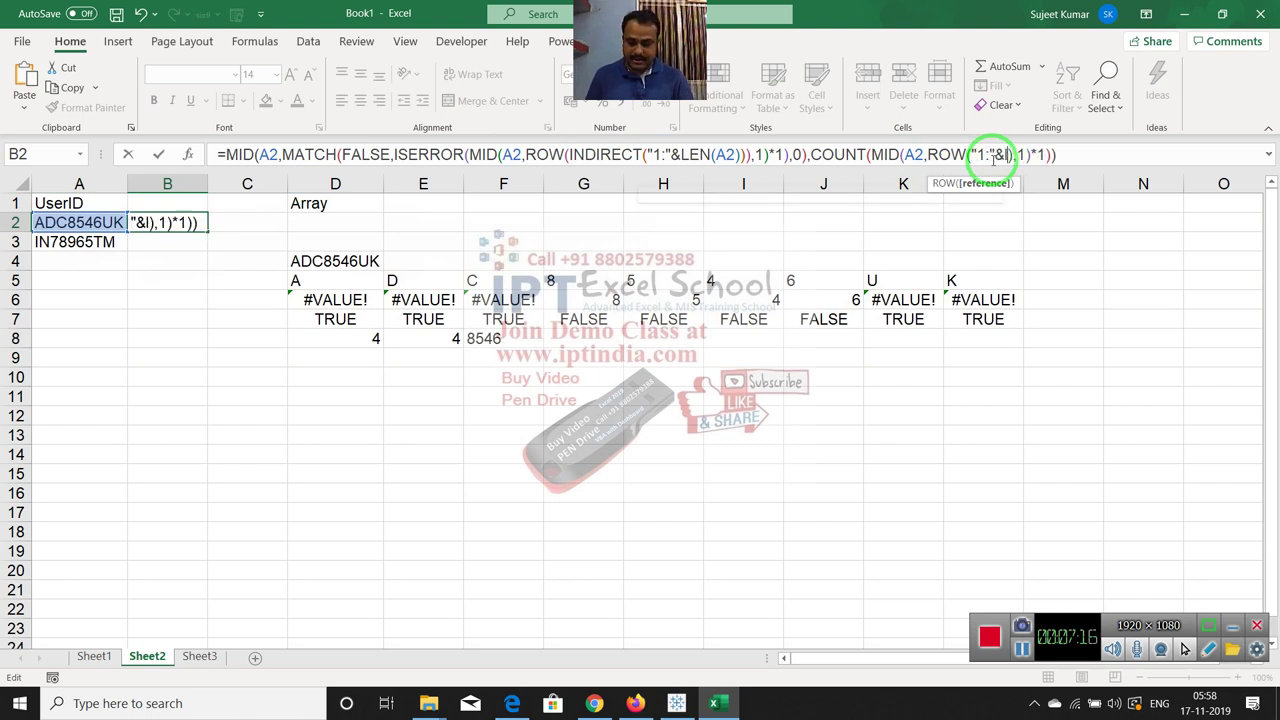
text(en)
key(Tab)
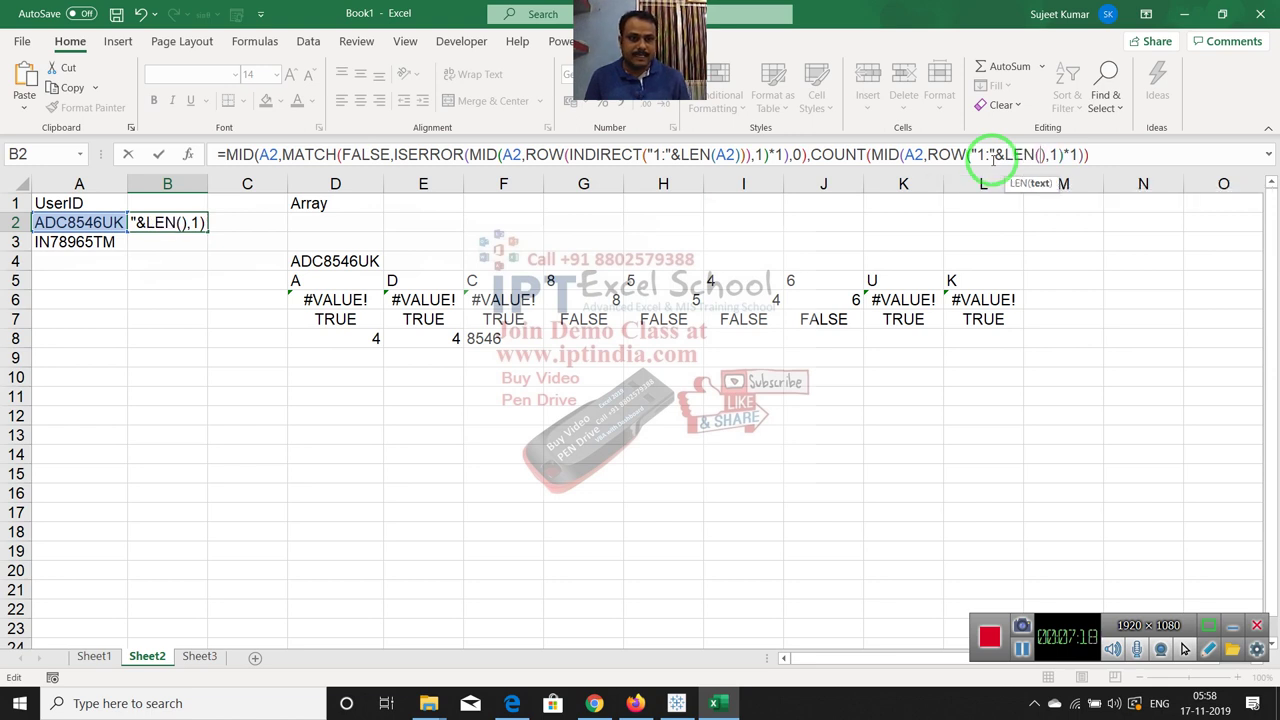
click(57, 222)
text())
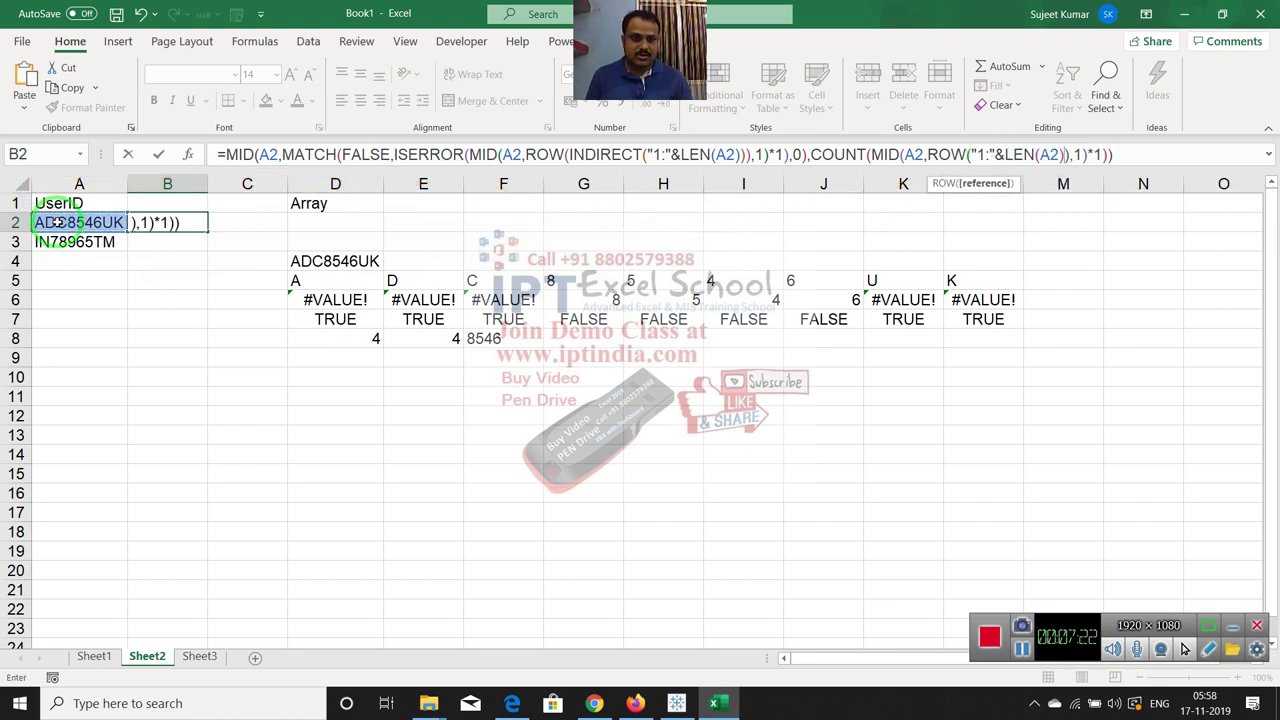
Wrap it in INDIRECT and re-commit B2 as an array formula still showing 8546
click(969, 154)
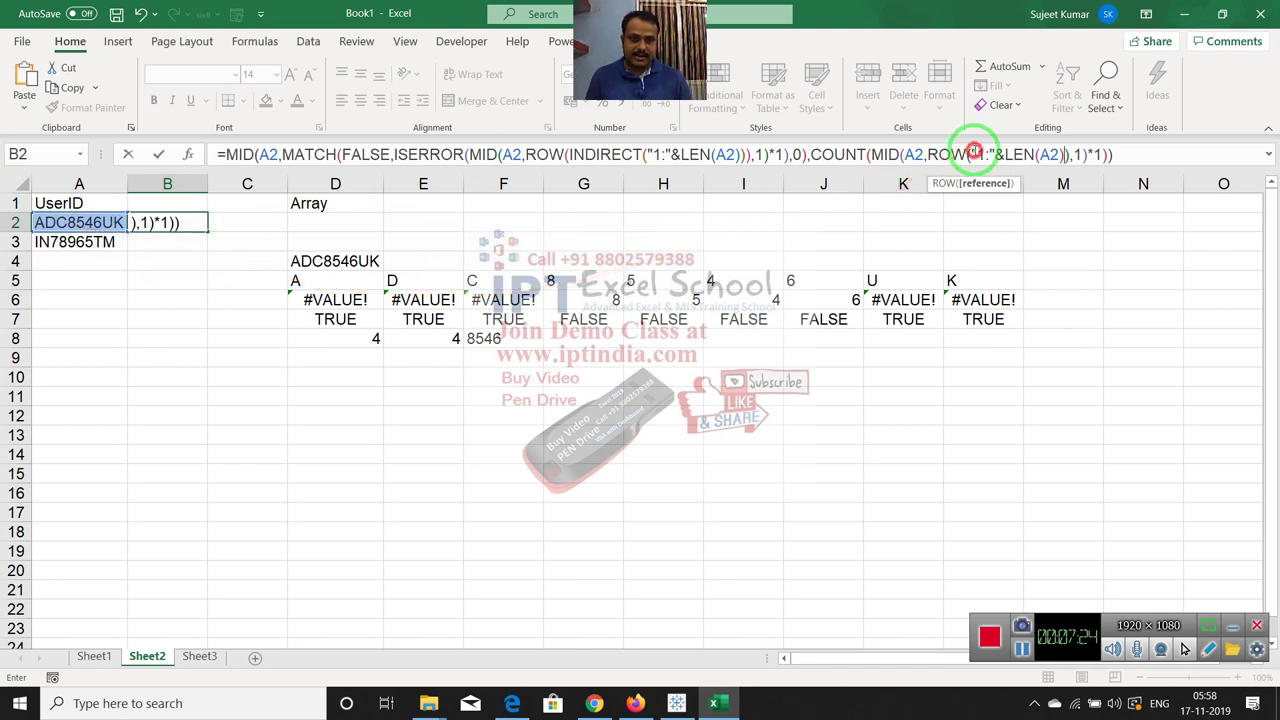
text(ind)
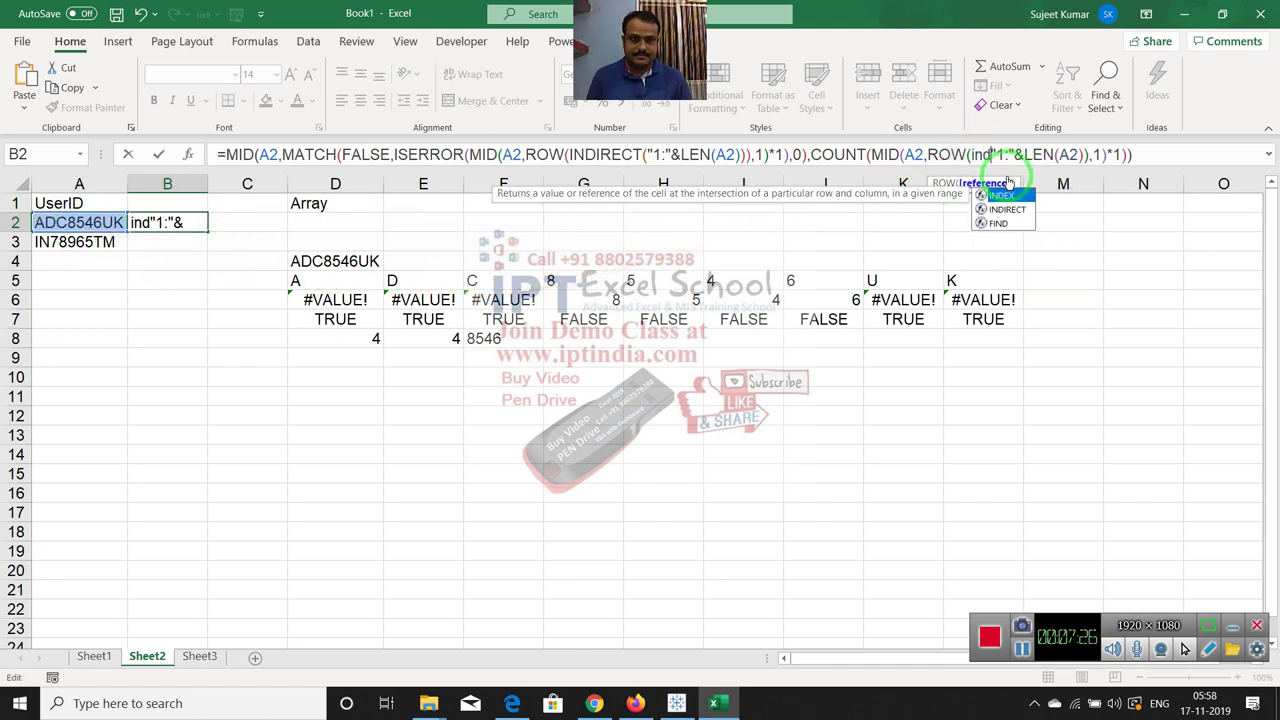
key(Tab)
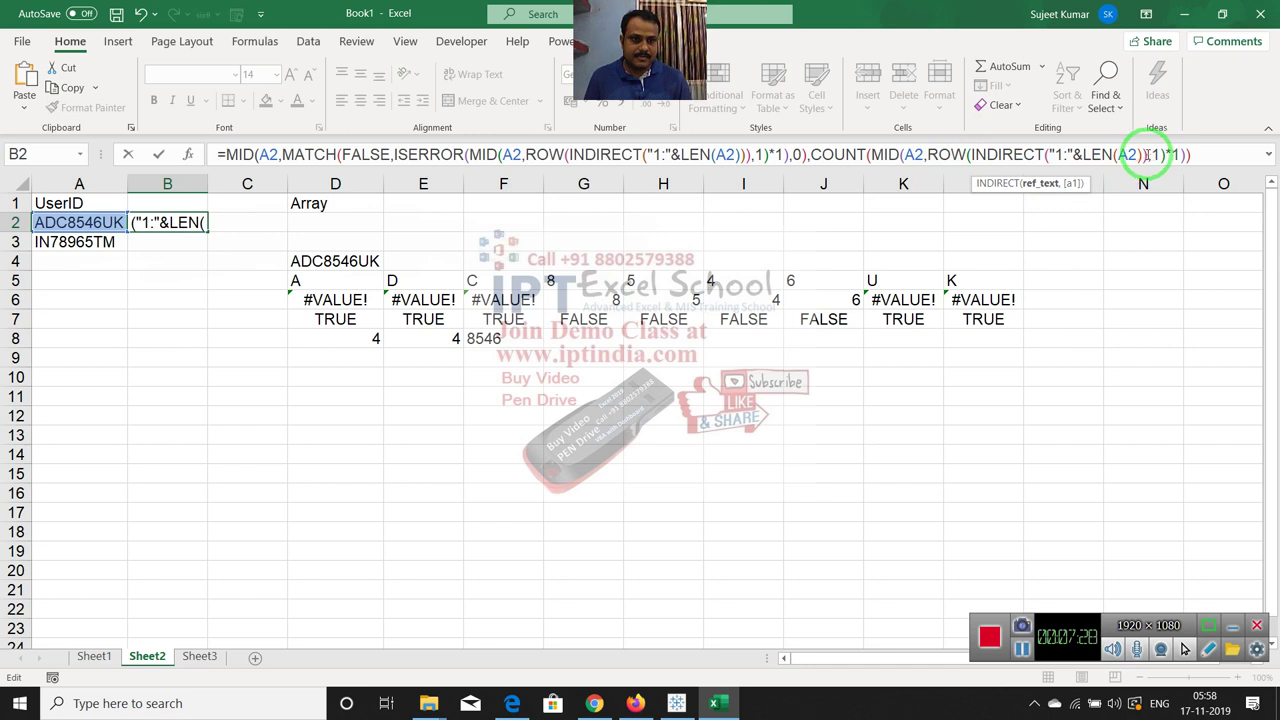
click(1143, 155)
text())
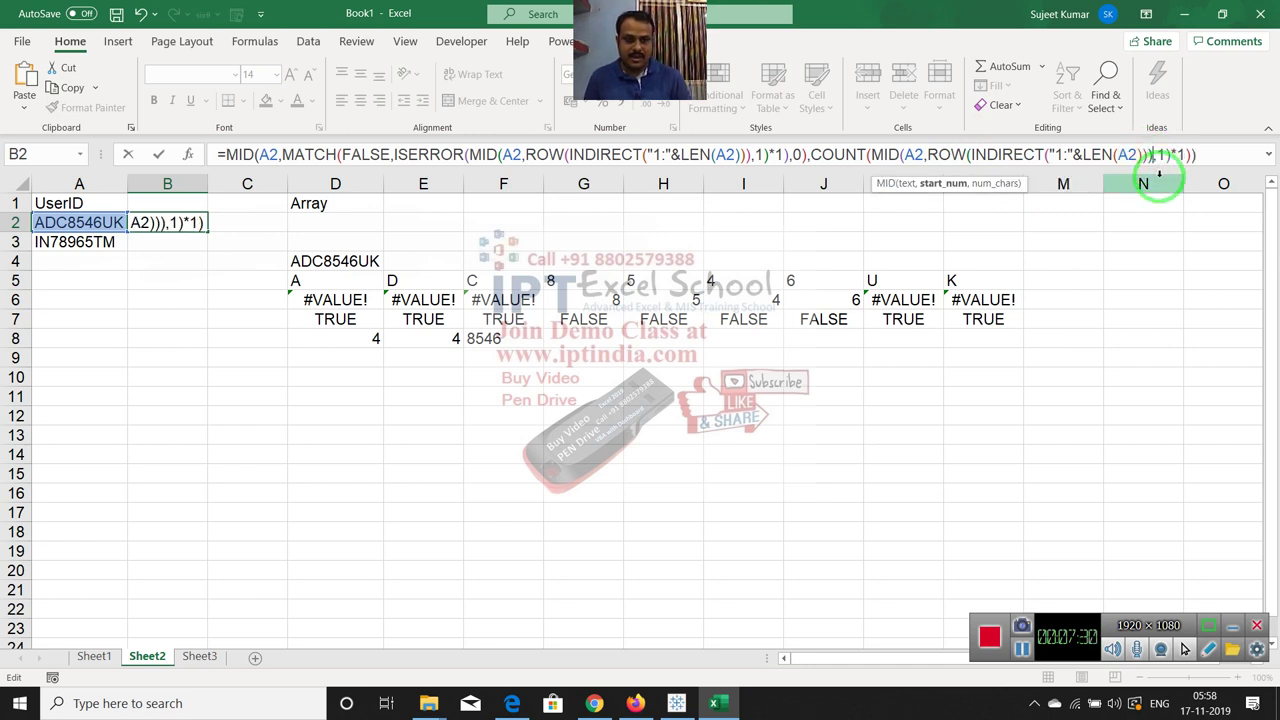
key(ctrl+shift+Return)
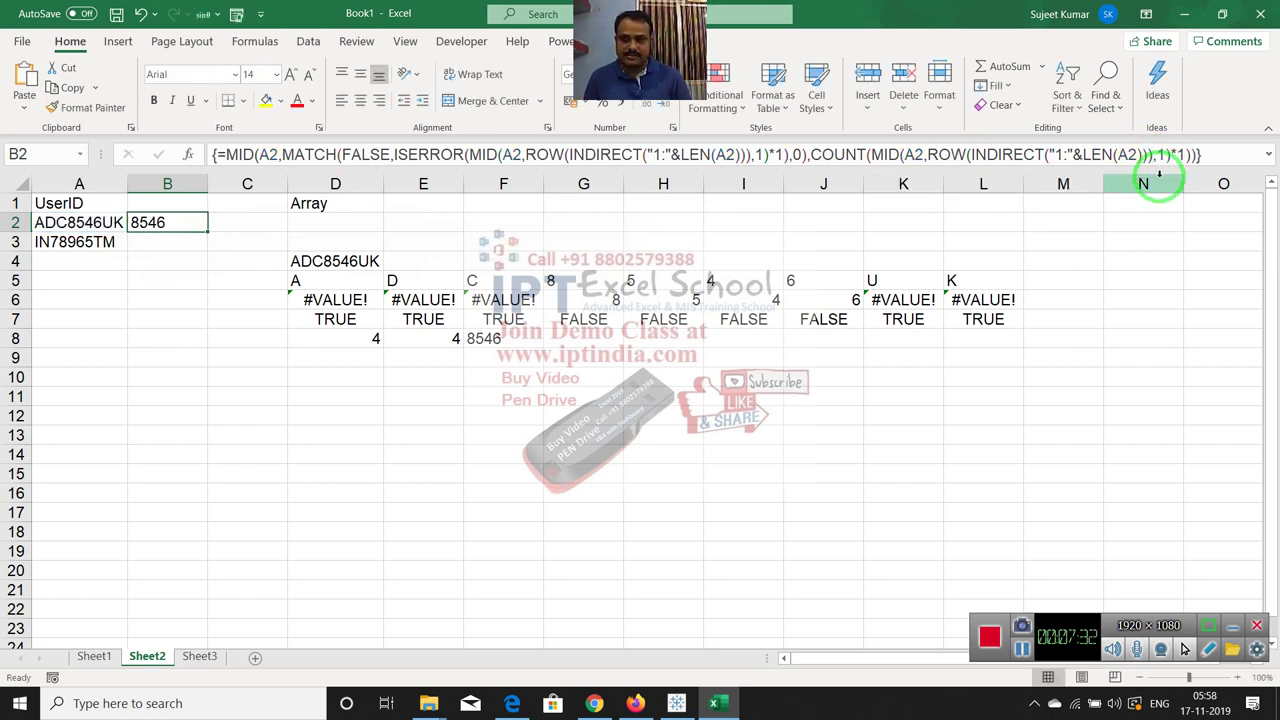
Fill B2's array formula down into B3 so it extracts 78965
key(shift+Down)
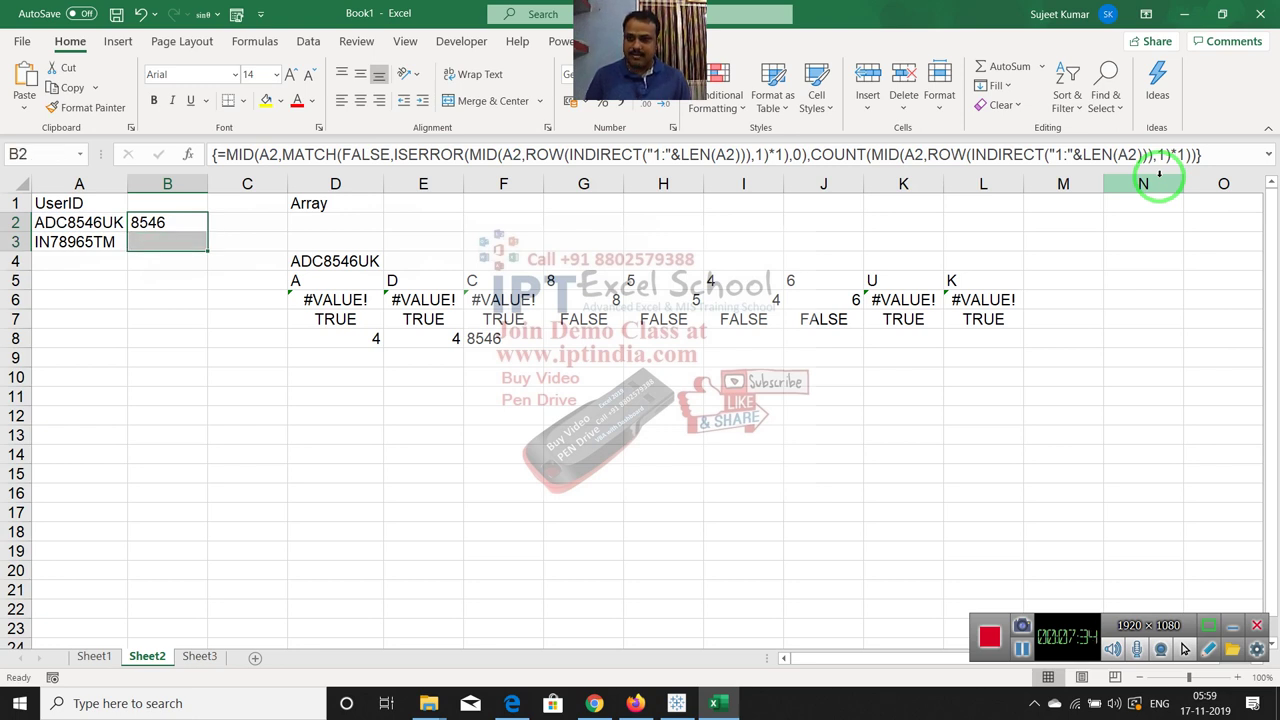
key(ctrl+d)
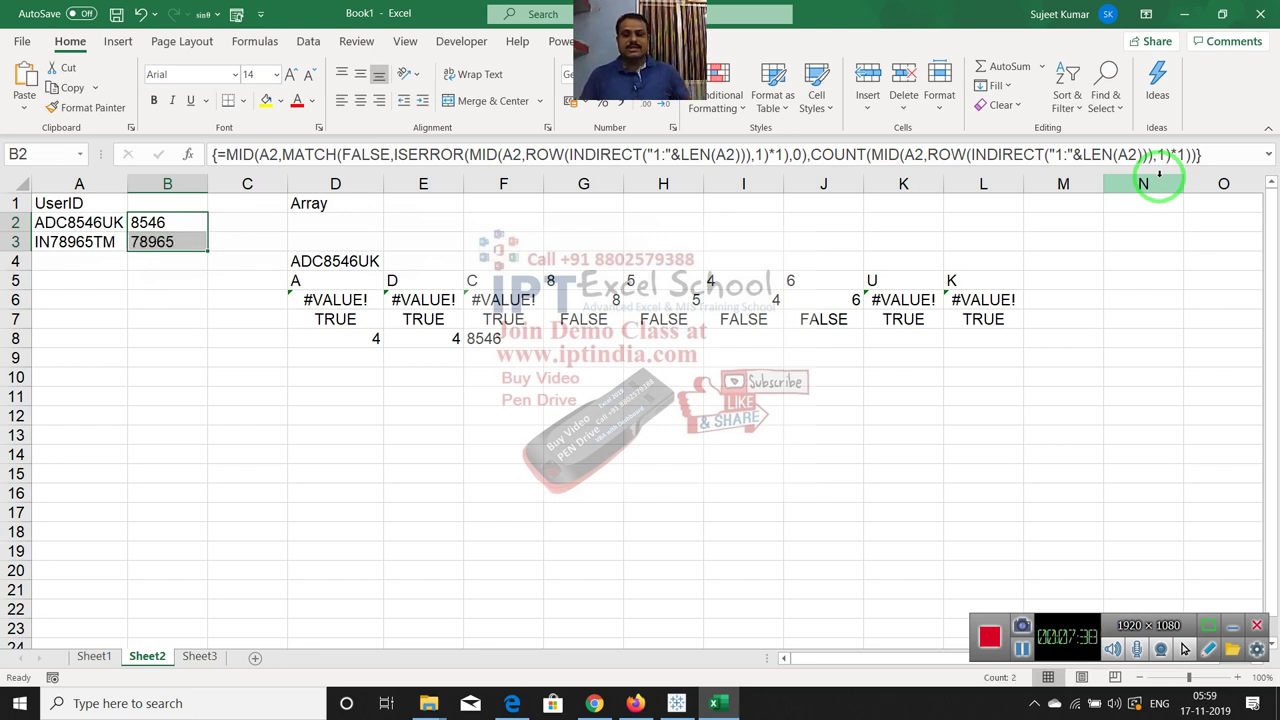
key(Down)
key(Left)
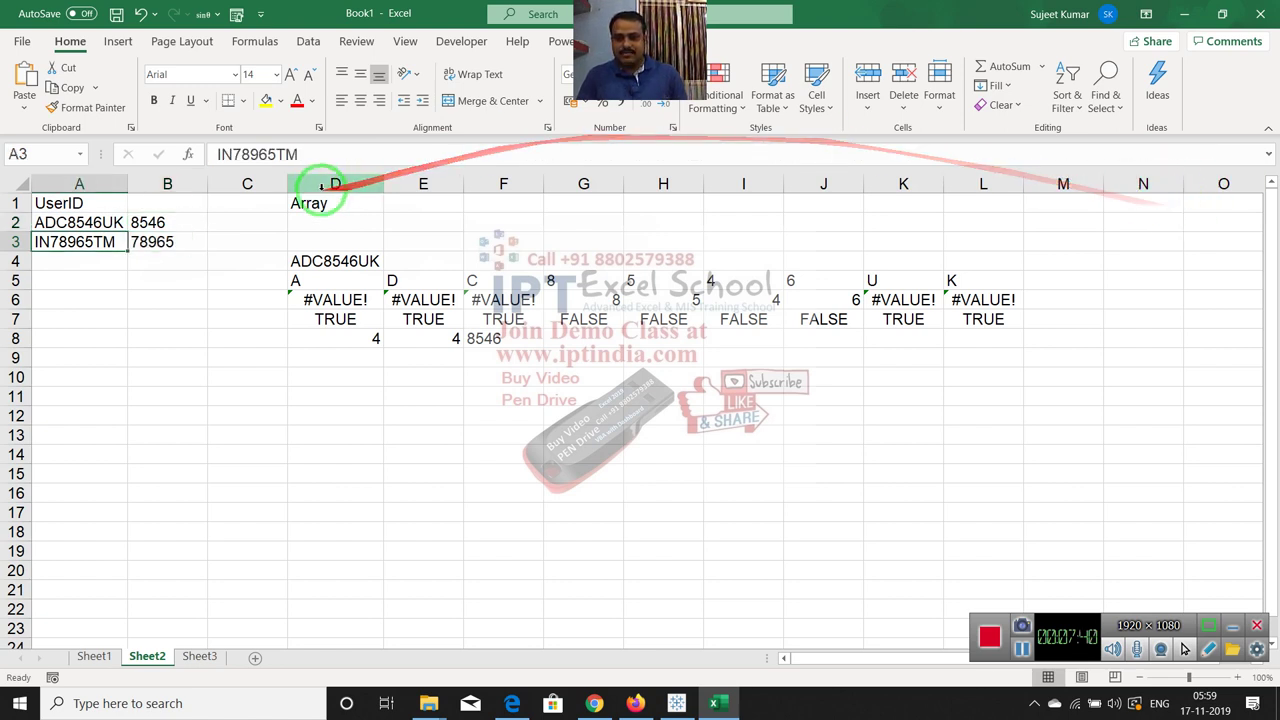
Test the formula by appending 98 to A3's ID, undo the change, then show the desktop
click(316, 154)
text(98)
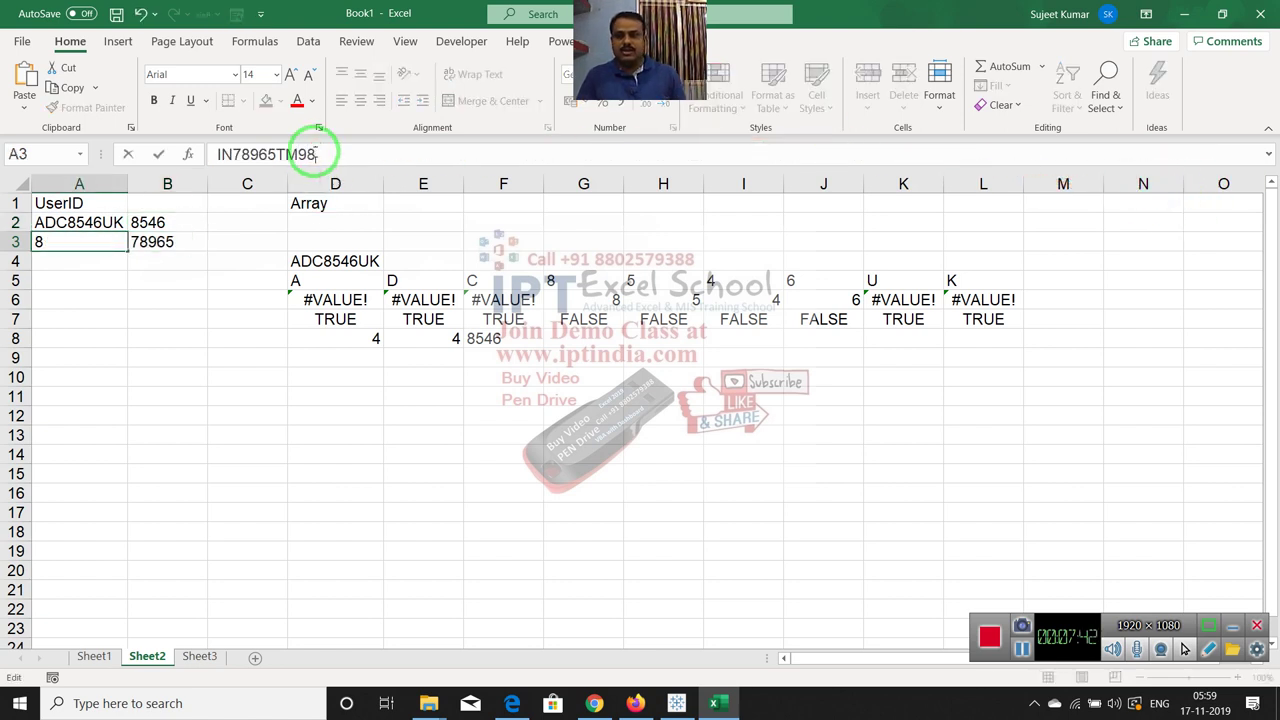
key(Return)
key(Up)
key(Right)
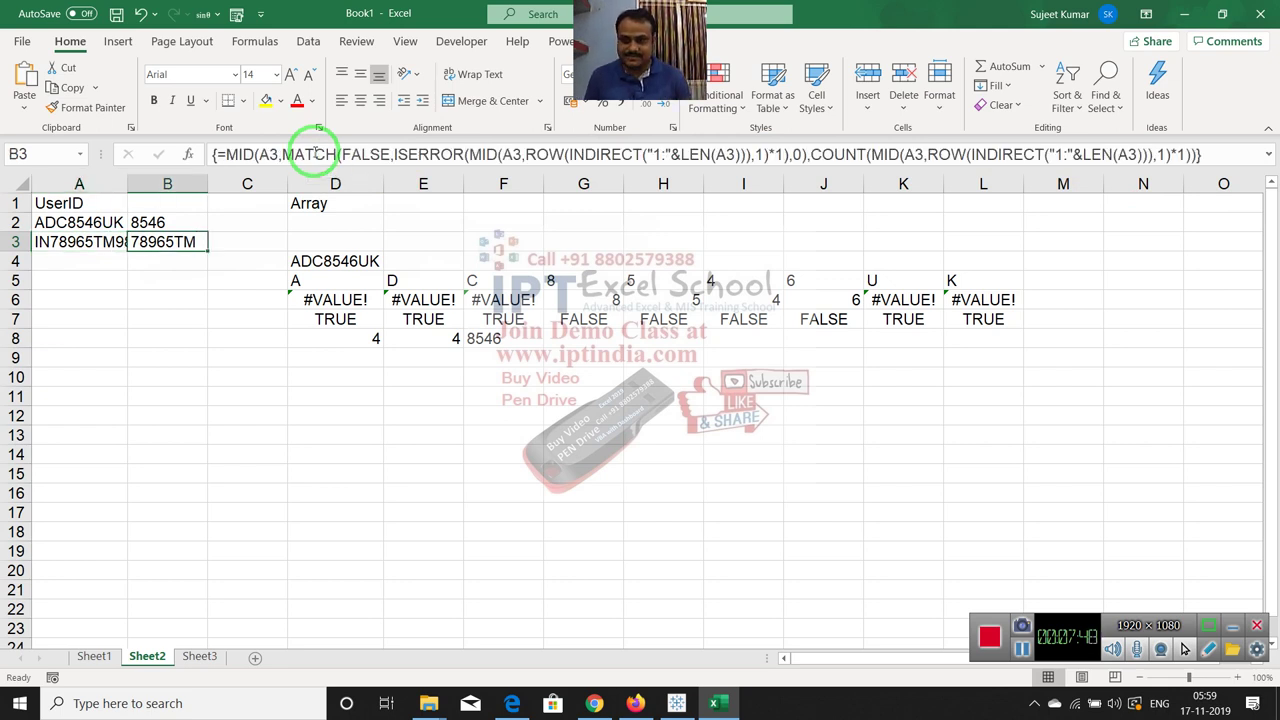
key(ctrl+z)
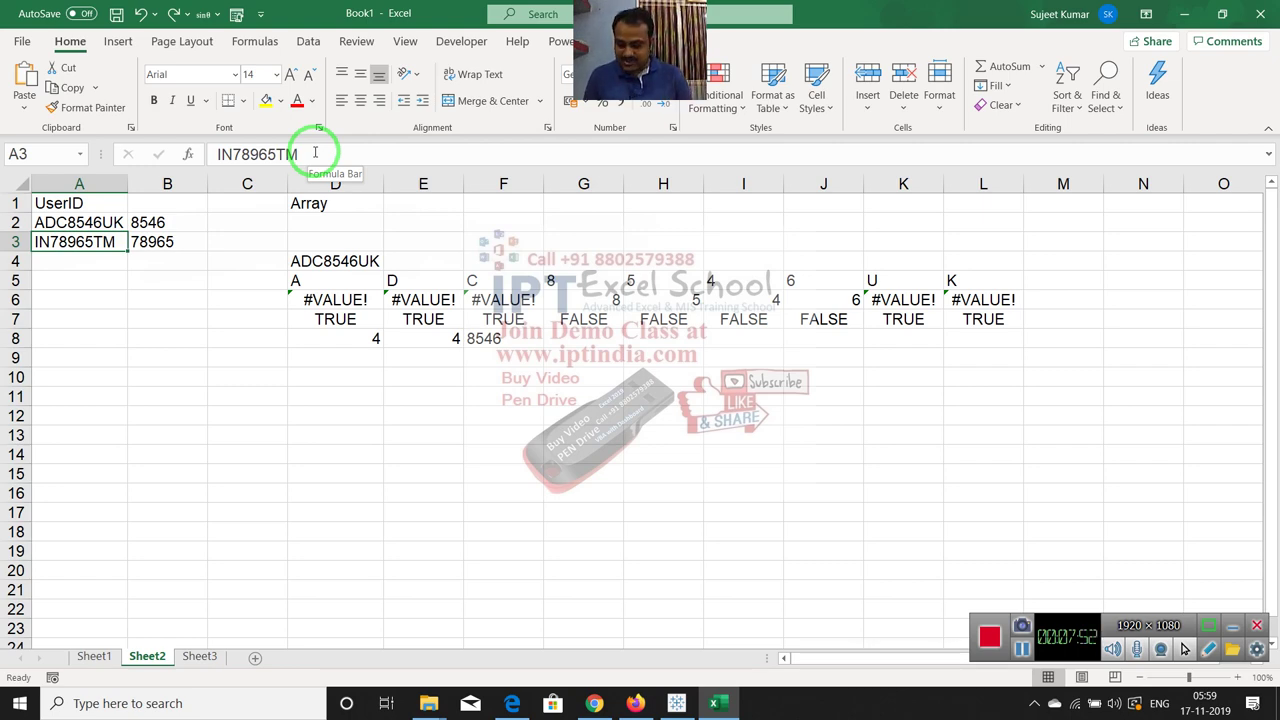
key(super+d)
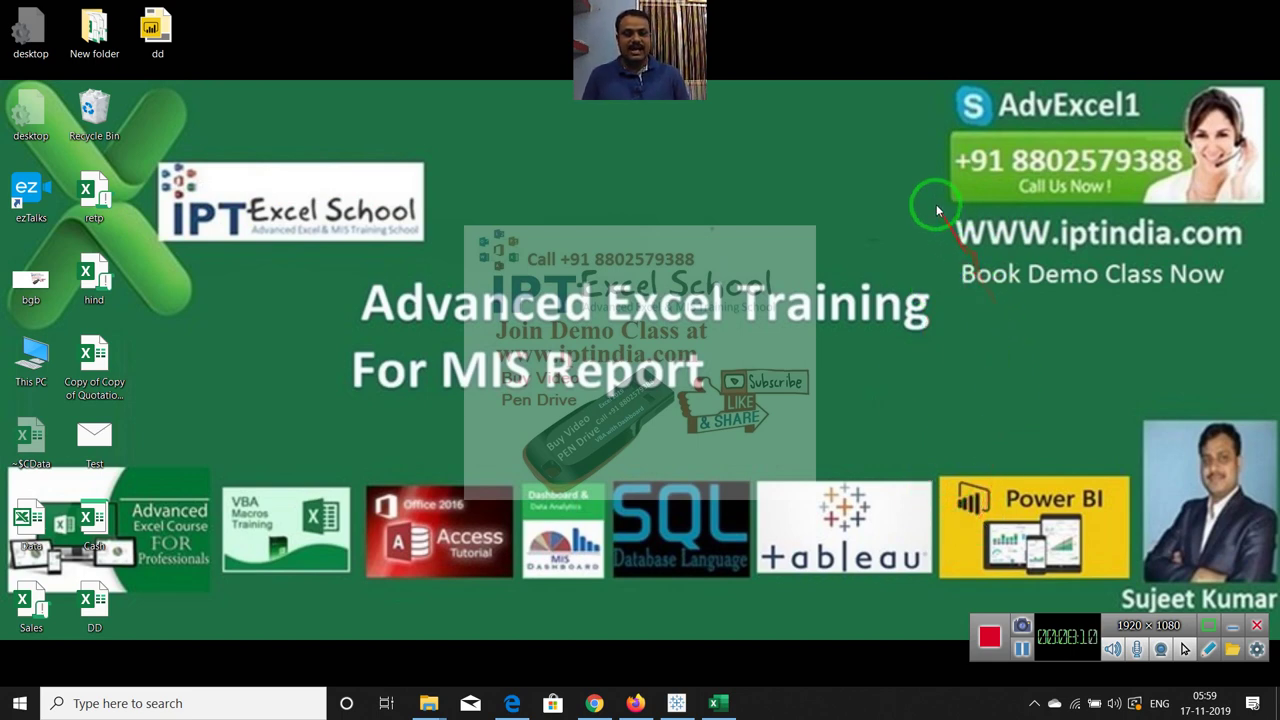
mouse_move(934, 206)
mouse_down()
mouse_move(1252, 302)
mouse_move(1254, 257)
mouse_up()
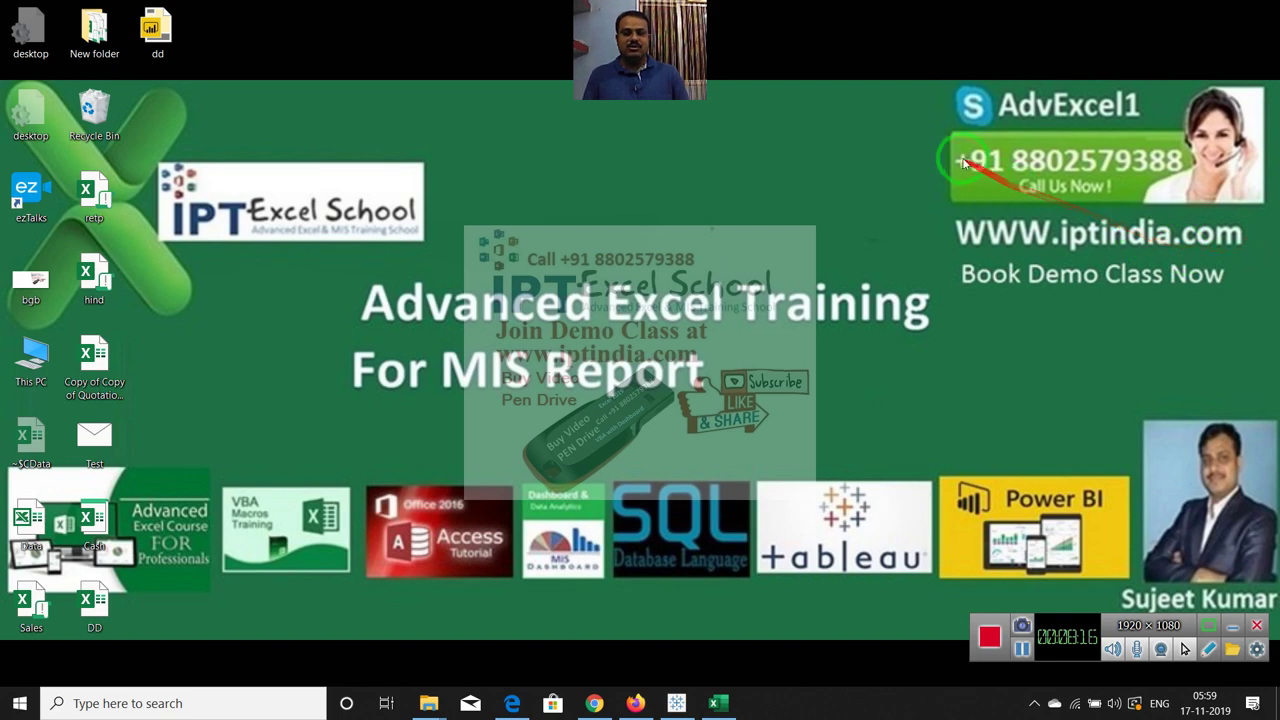
drag(945, 130, 1188, 183)
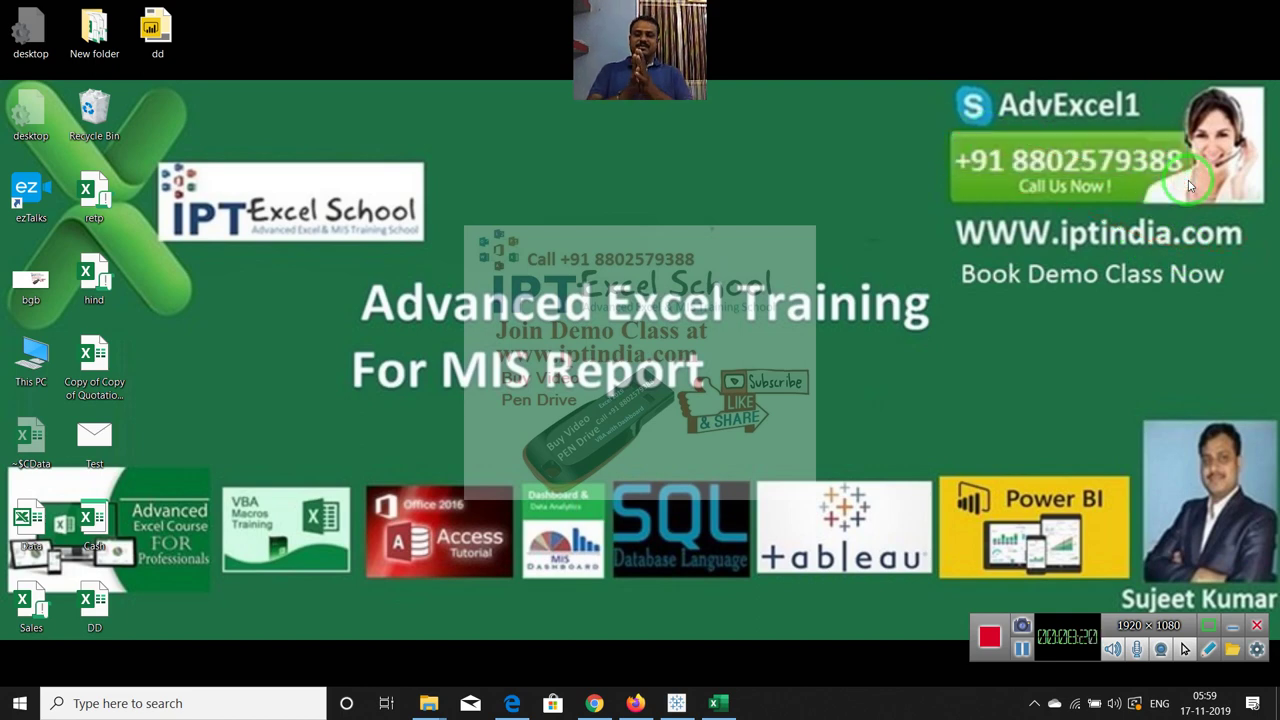